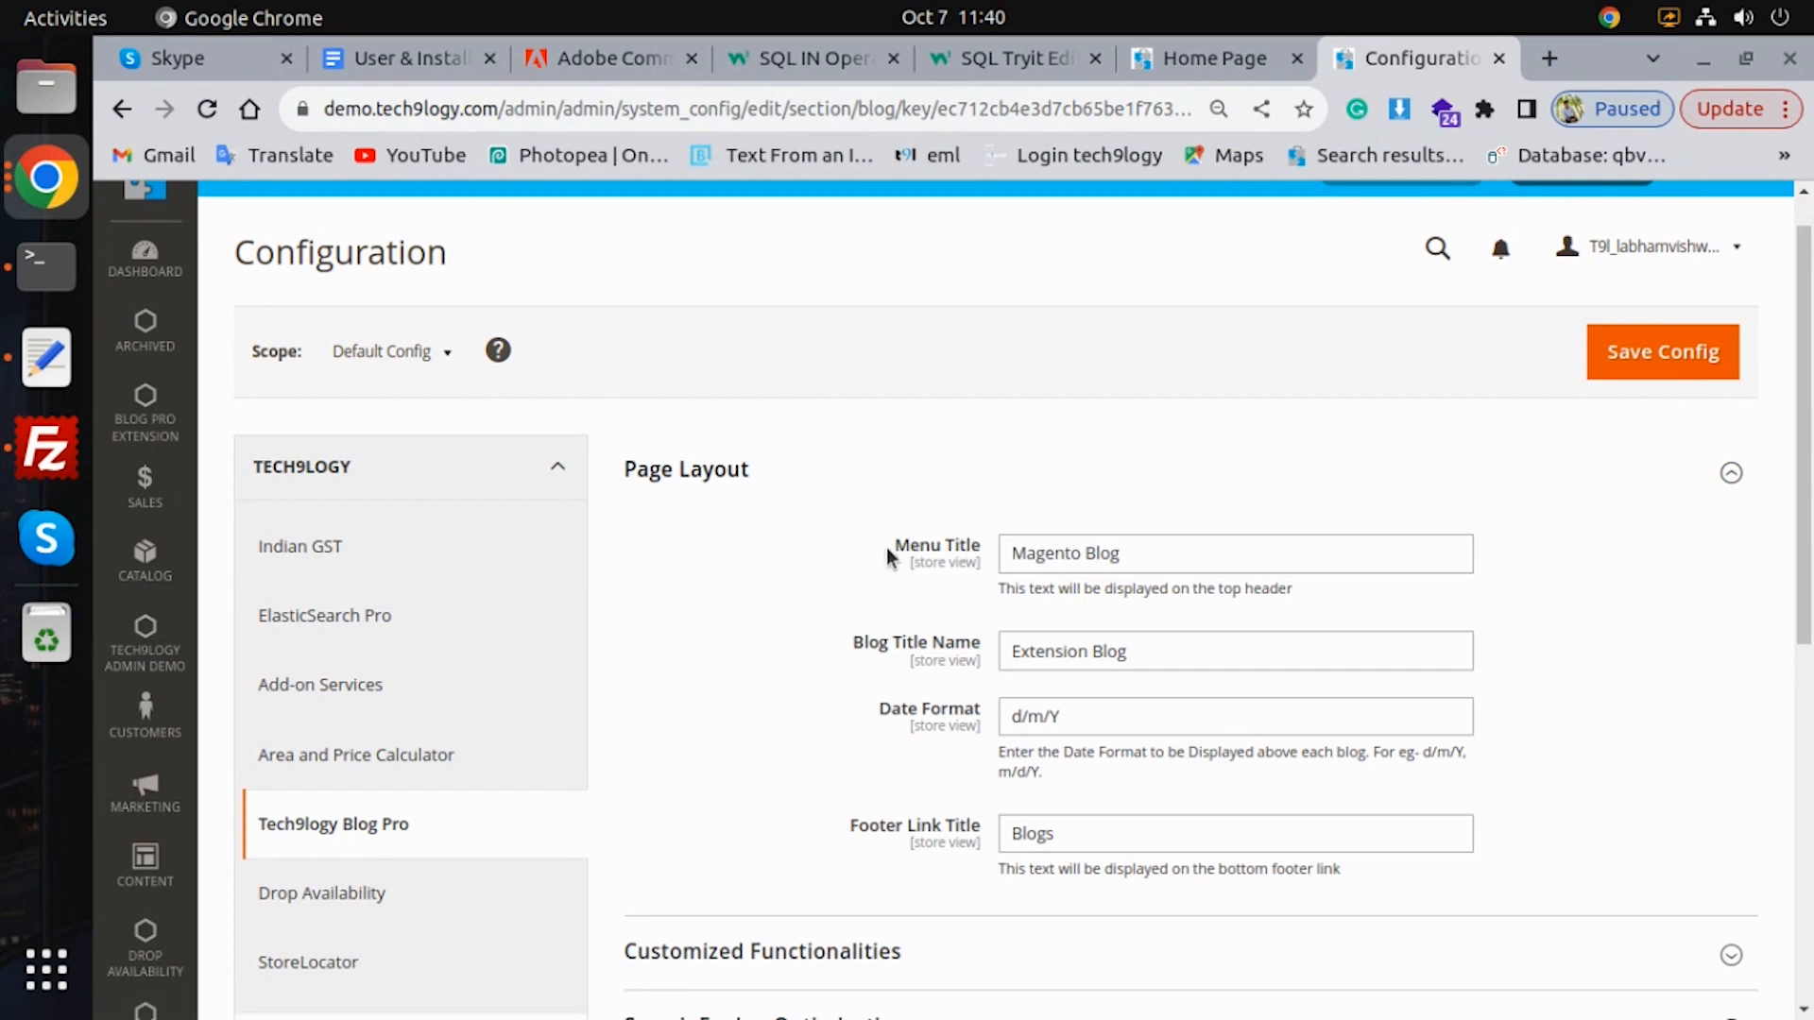
# Step: Review the Page Layout settings: Menu Title, Blog Title Name, Date Format and Footer Link Title
pyautogui.moveTo(896, 543)
pyautogui.mouseDown()
pyautogui.moveTo(956, 542)
pyautogui.moveTo(986, 564)
pyautogui.mouseUp()
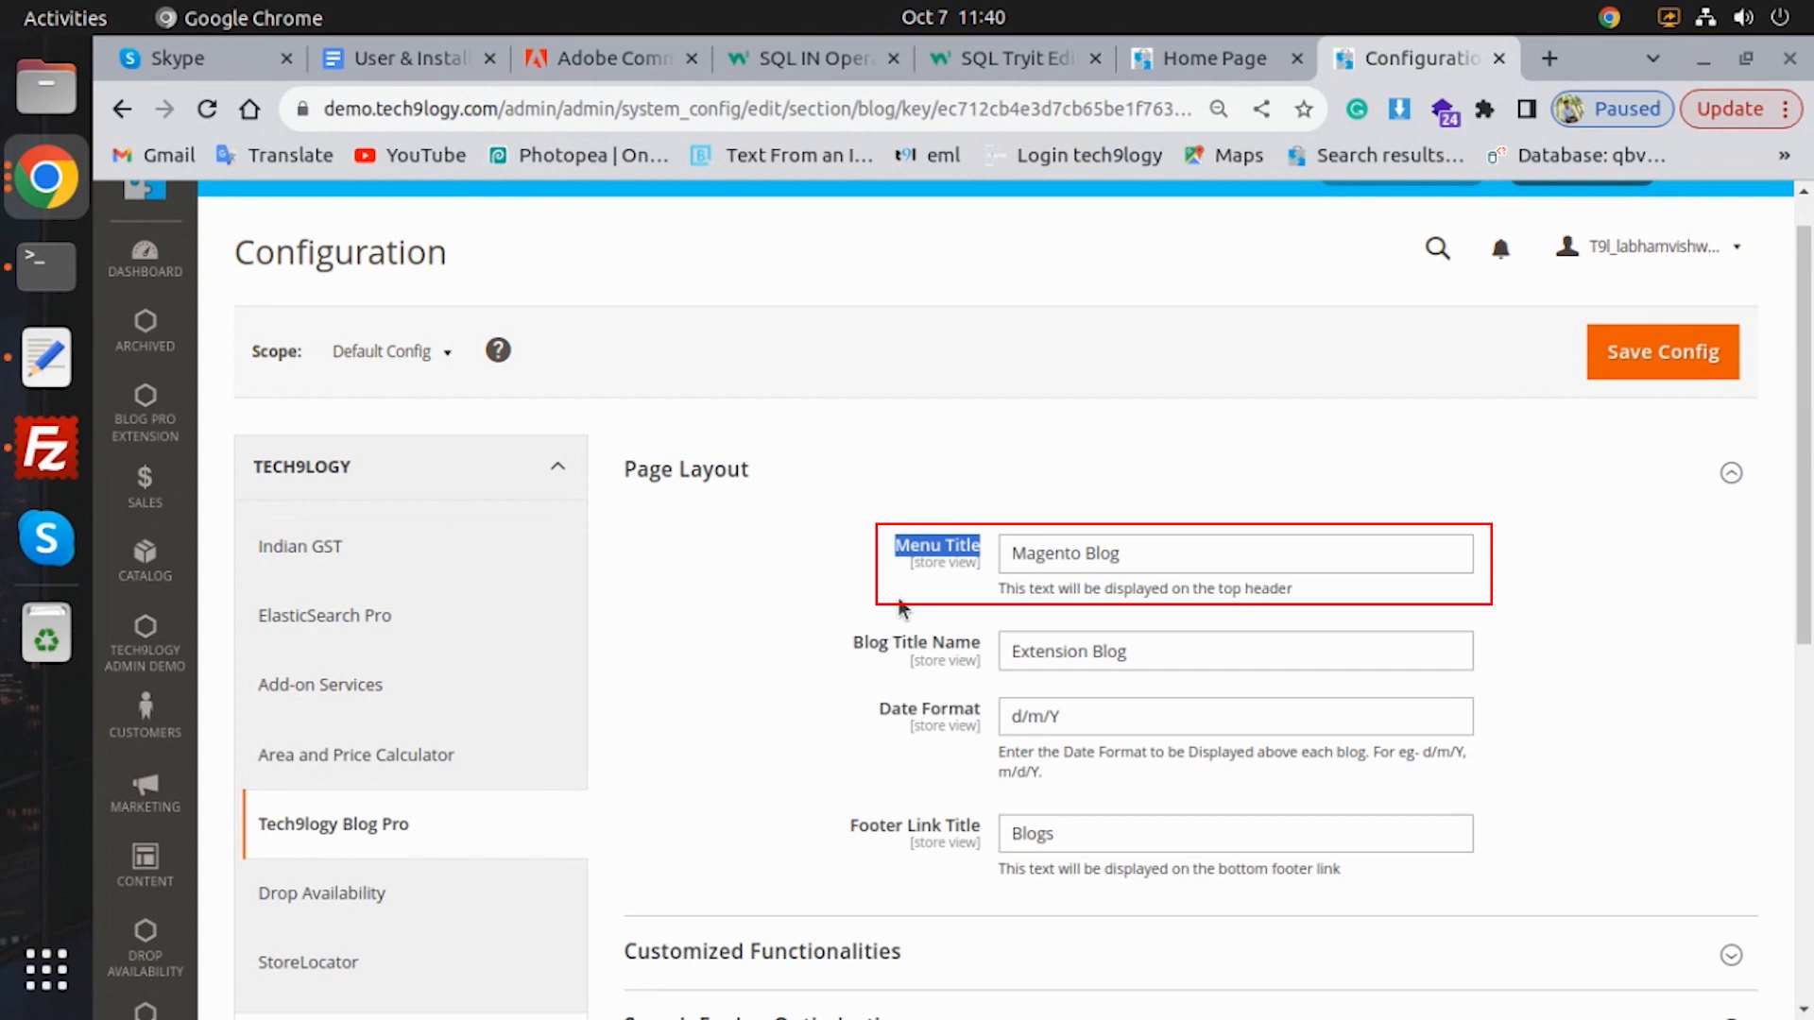
pyautogui.moveTo(850, 643); pyautogui.dragTo(980, 653)
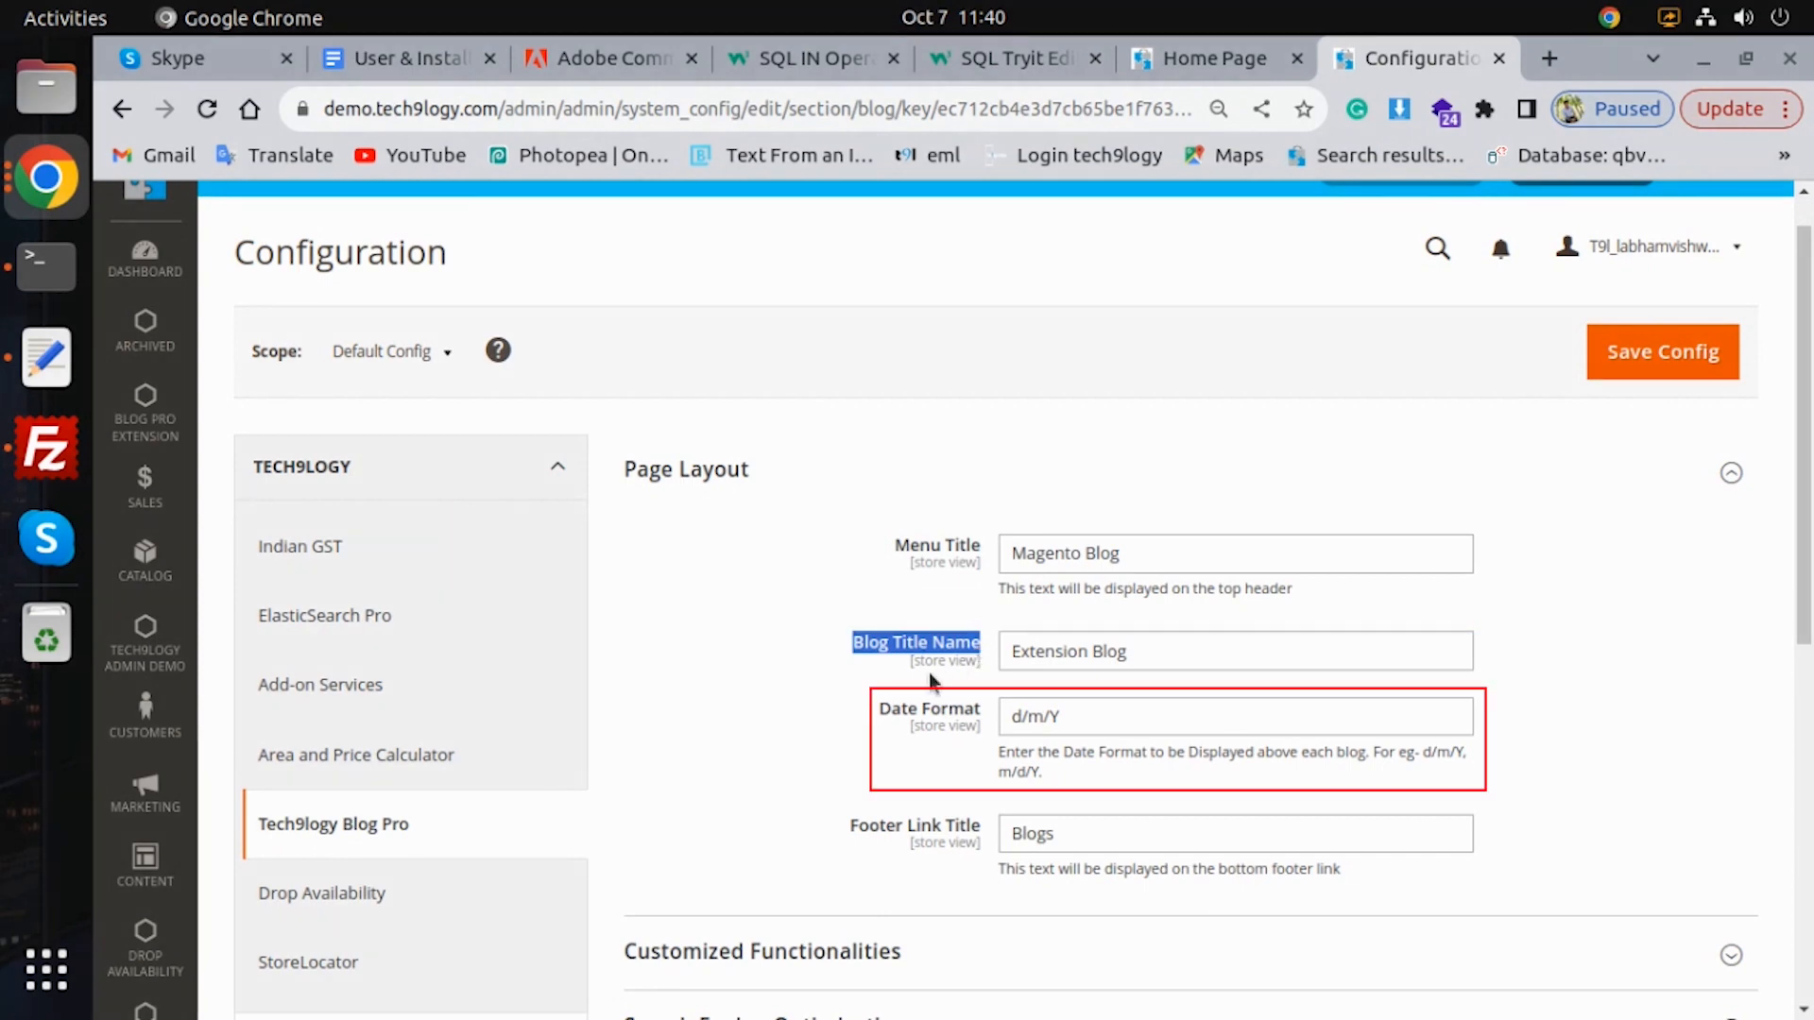
pyautogui.moveTo(880, 710); pyautogui.dragTo(979, 710)
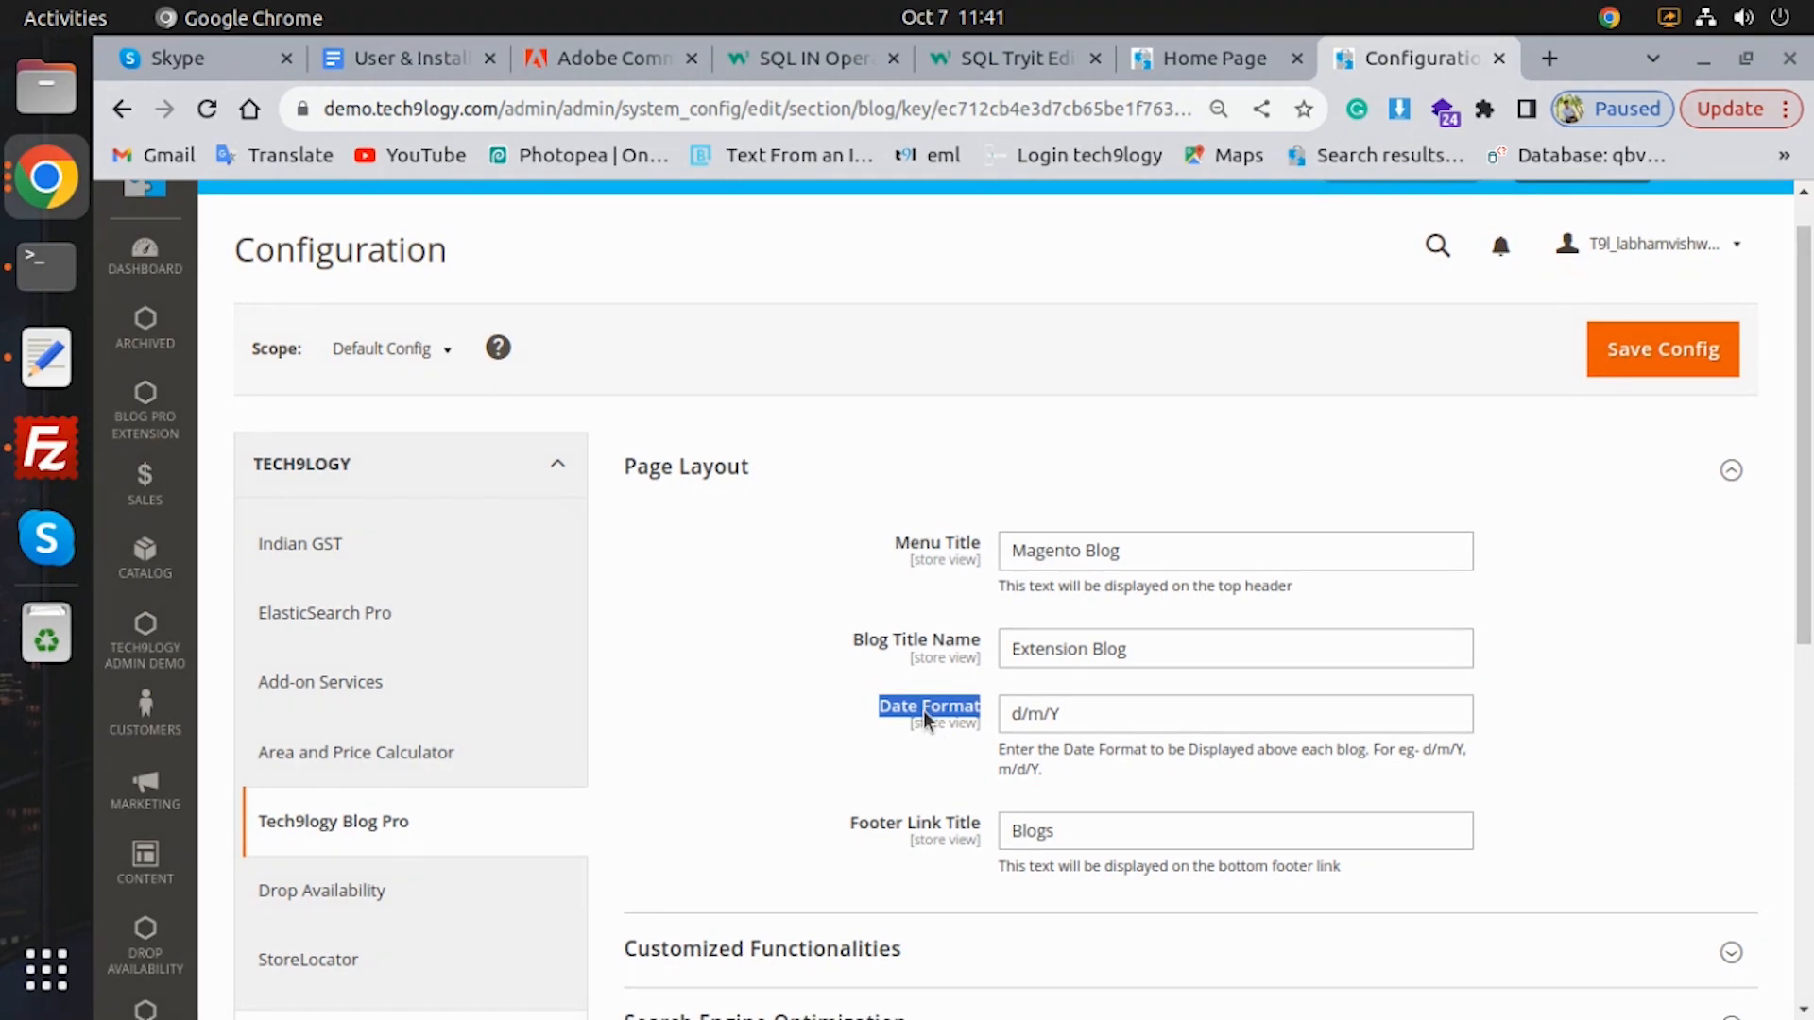
pyautogui.scroll(-2, 923, 713)
pyautogui.moveTo(848, 666); pyautogui.dragTo(981, 665)
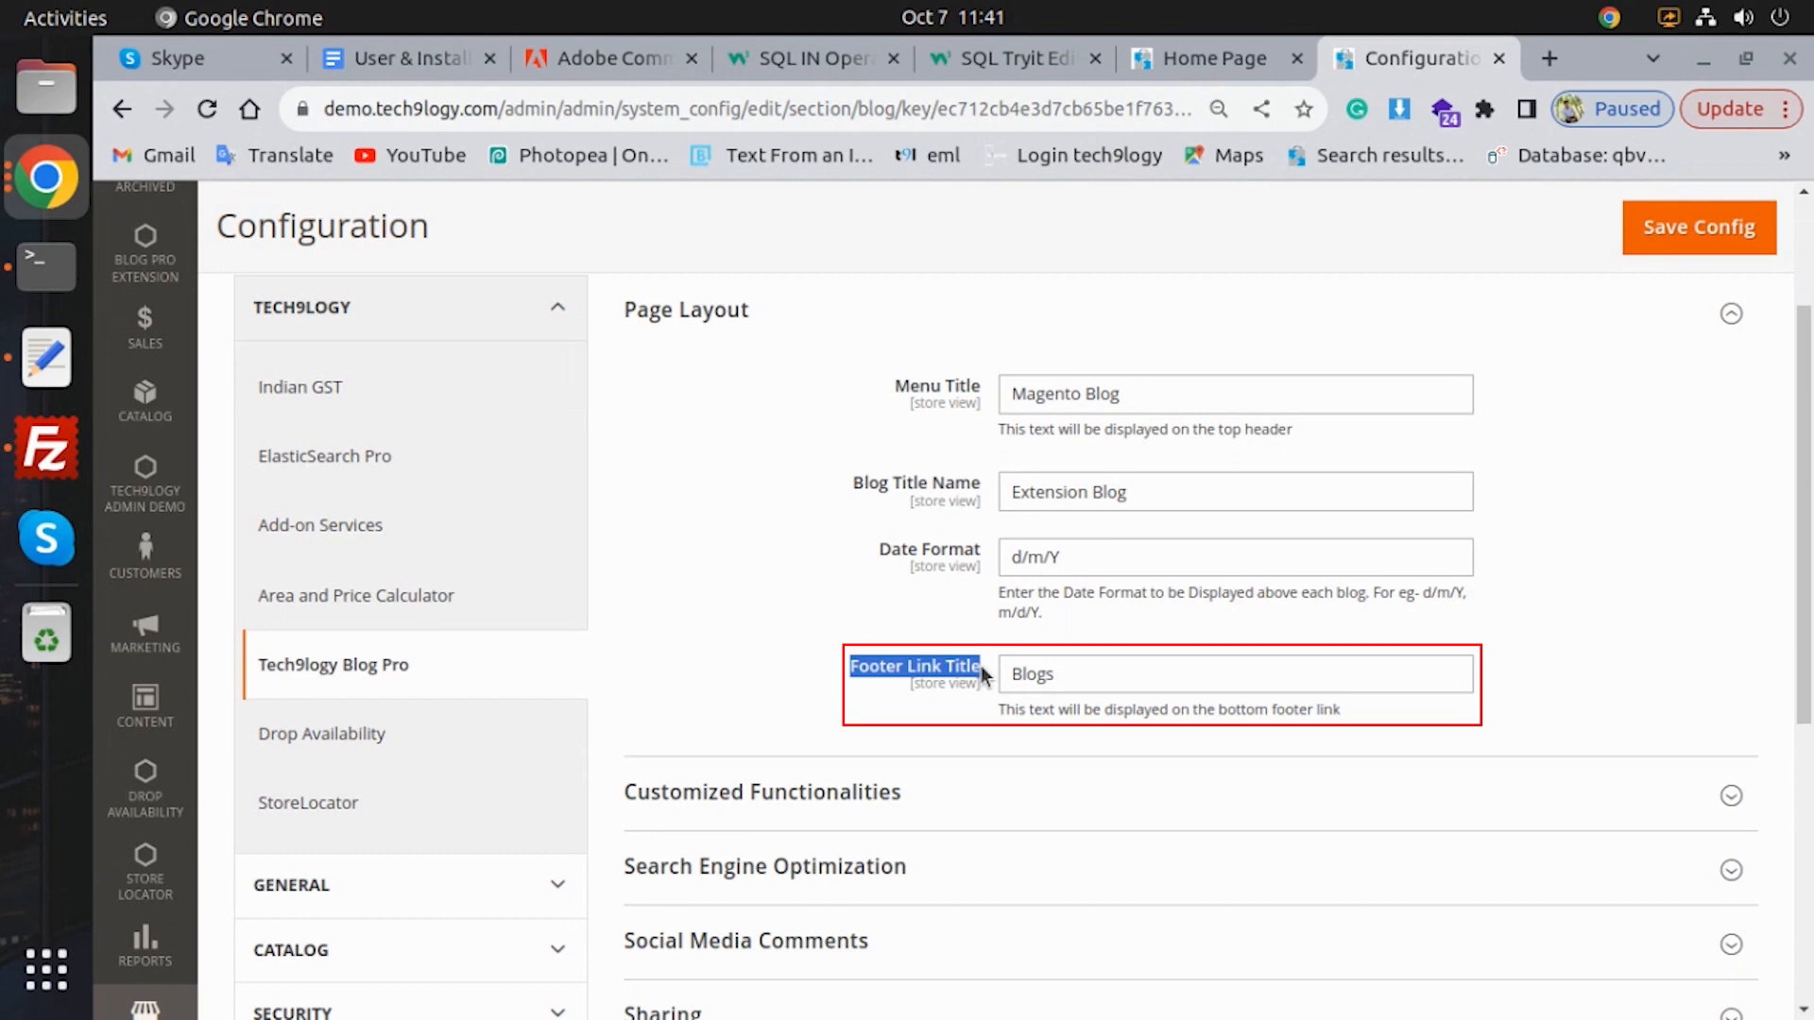
# Step: Expand Customized Functionalities and review the navigation menu, list page excerpts and content character limit settings
pyautogui.scroll(-4, 964, 567)
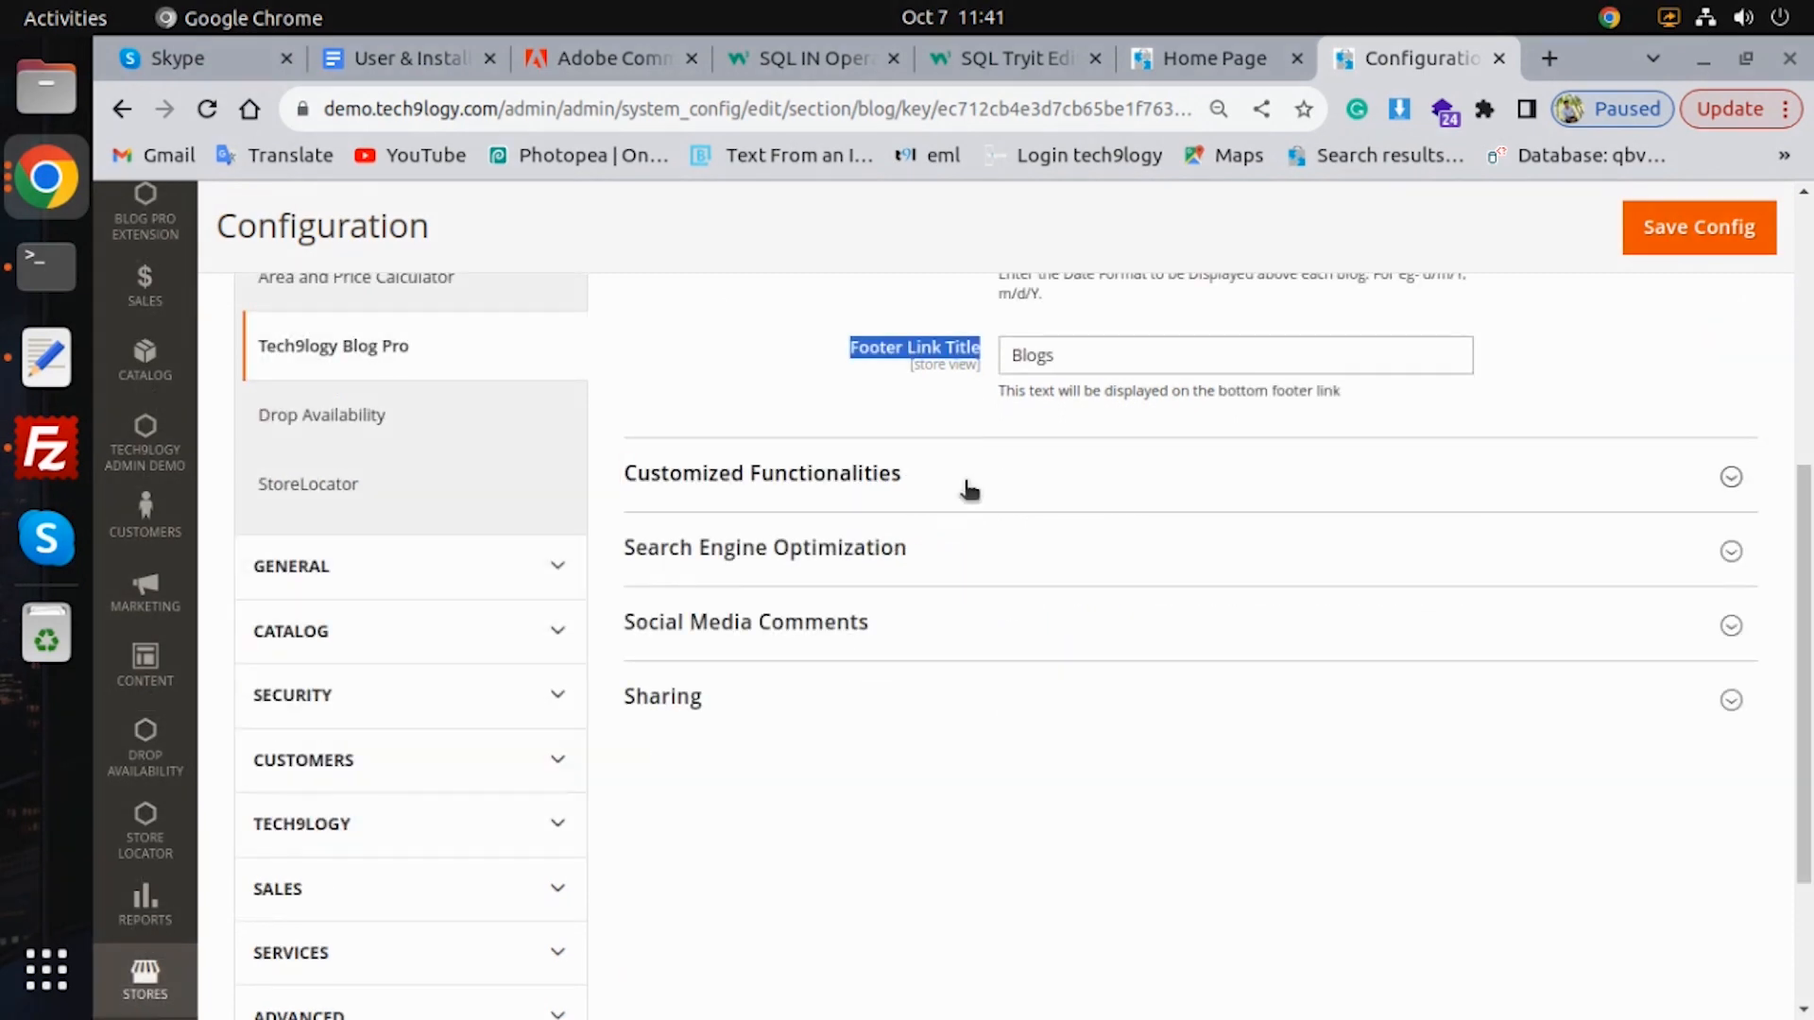
pyautogui.click(964, 485)
pyautogui.moveTo(775, 565); pyautogui.dragTo(972, 555)
pyautogui.click(979, 565)
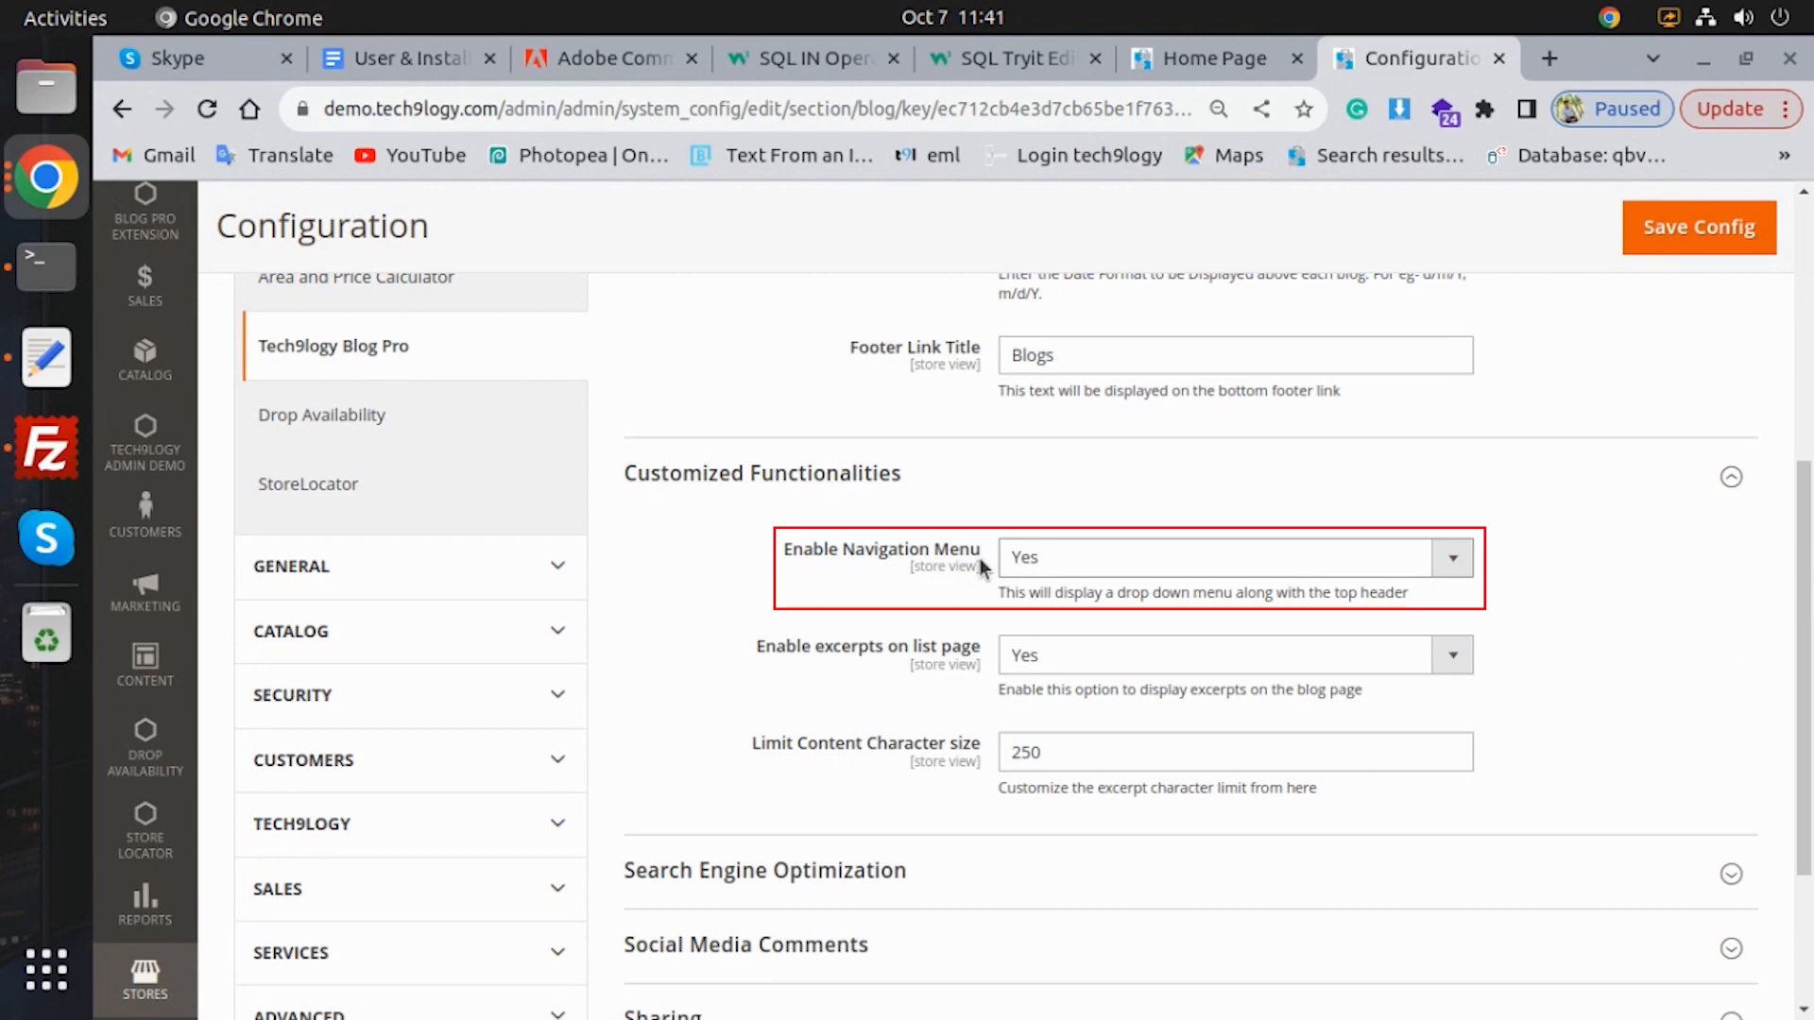
pyautogui.moveTo(753, 661); pyautogui.dragTo(981, 654)
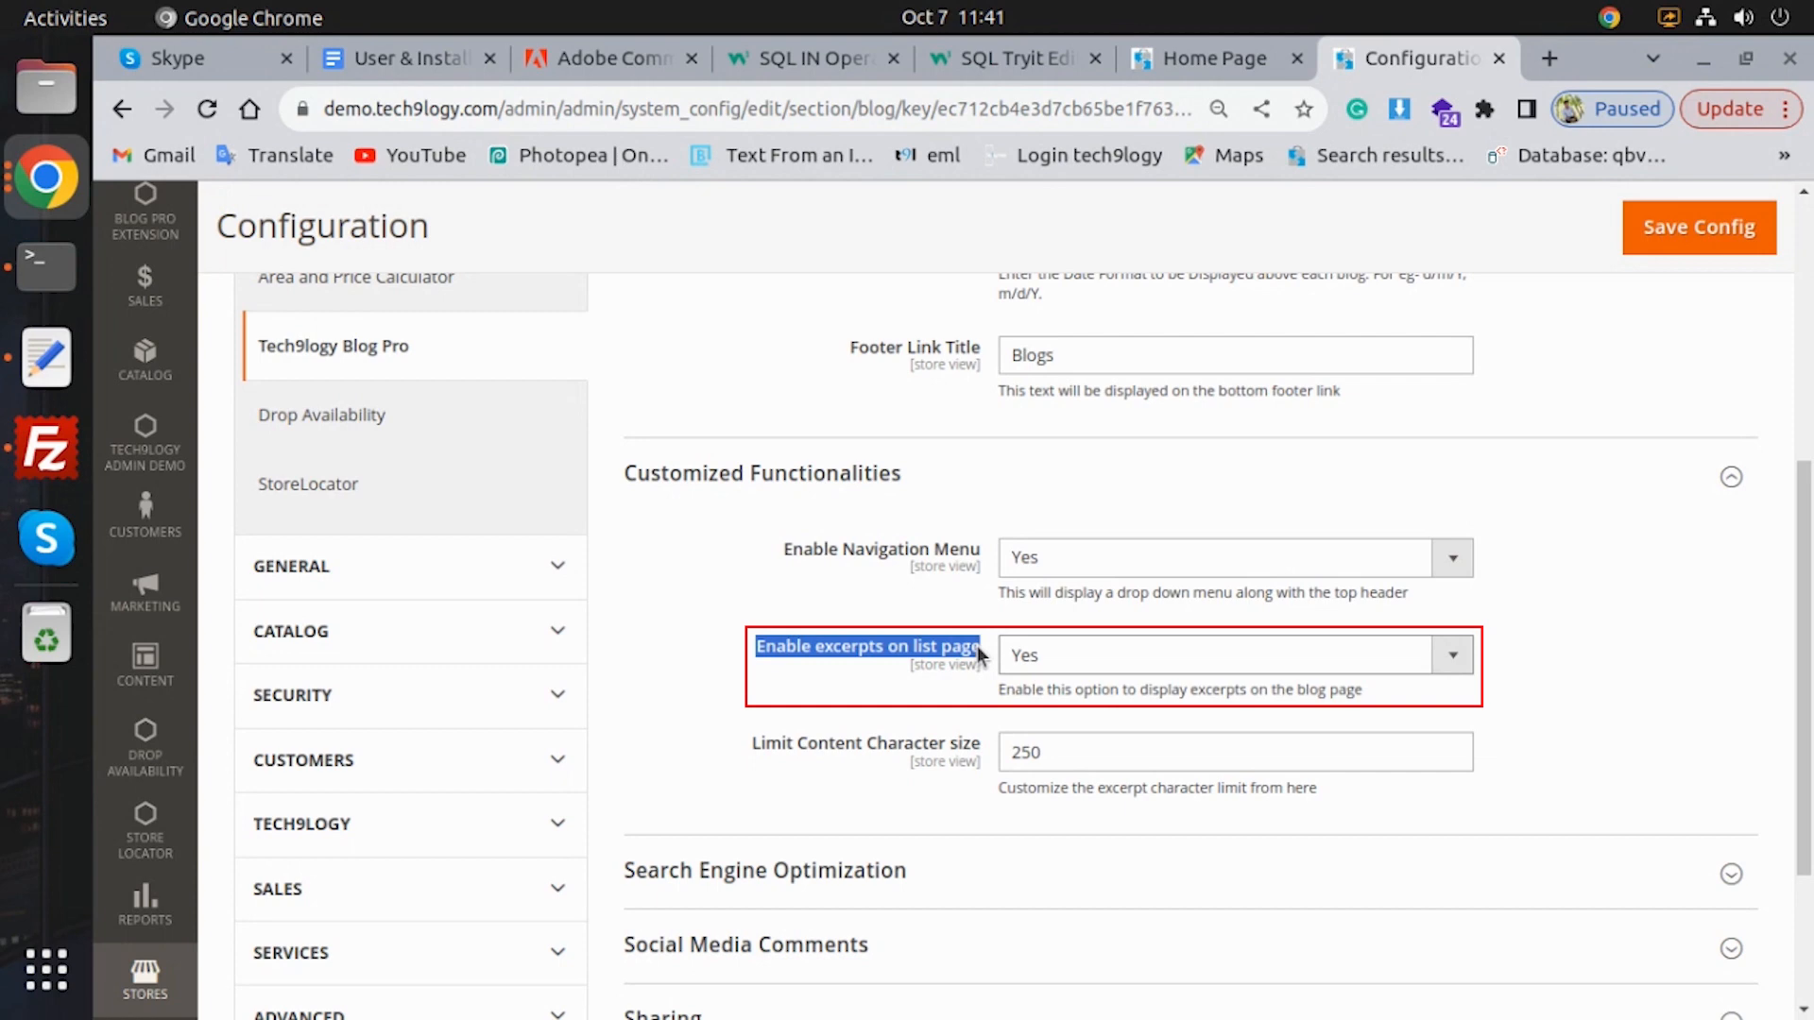
pyautogui.scroll(-2, 979, 652)
pyautogui.click(750, 582)
pyautogui.moveTo(750, 582); pyautogui.dragTo(984, 592)
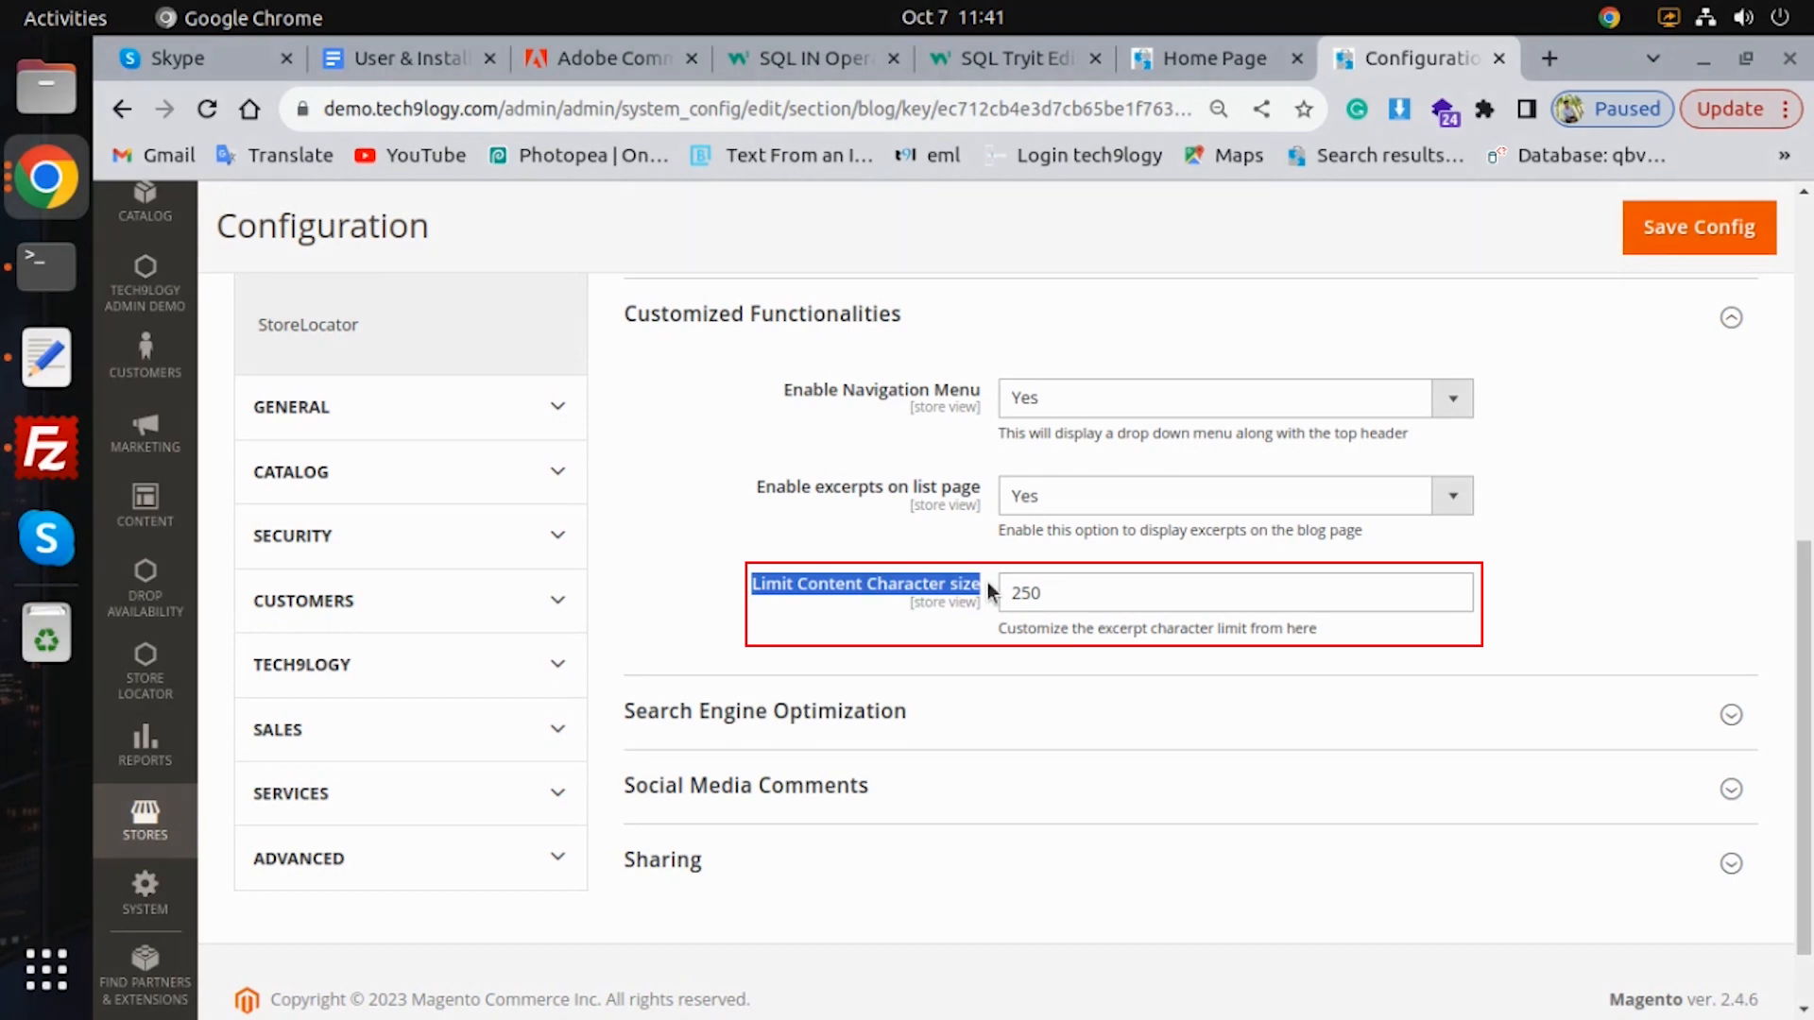
# Step: Review the Search Engine Optimization settings, from the base URL and meta fields to the URL suffixes for posts and categories
pyautogui.scroll(-4, 870, 580)
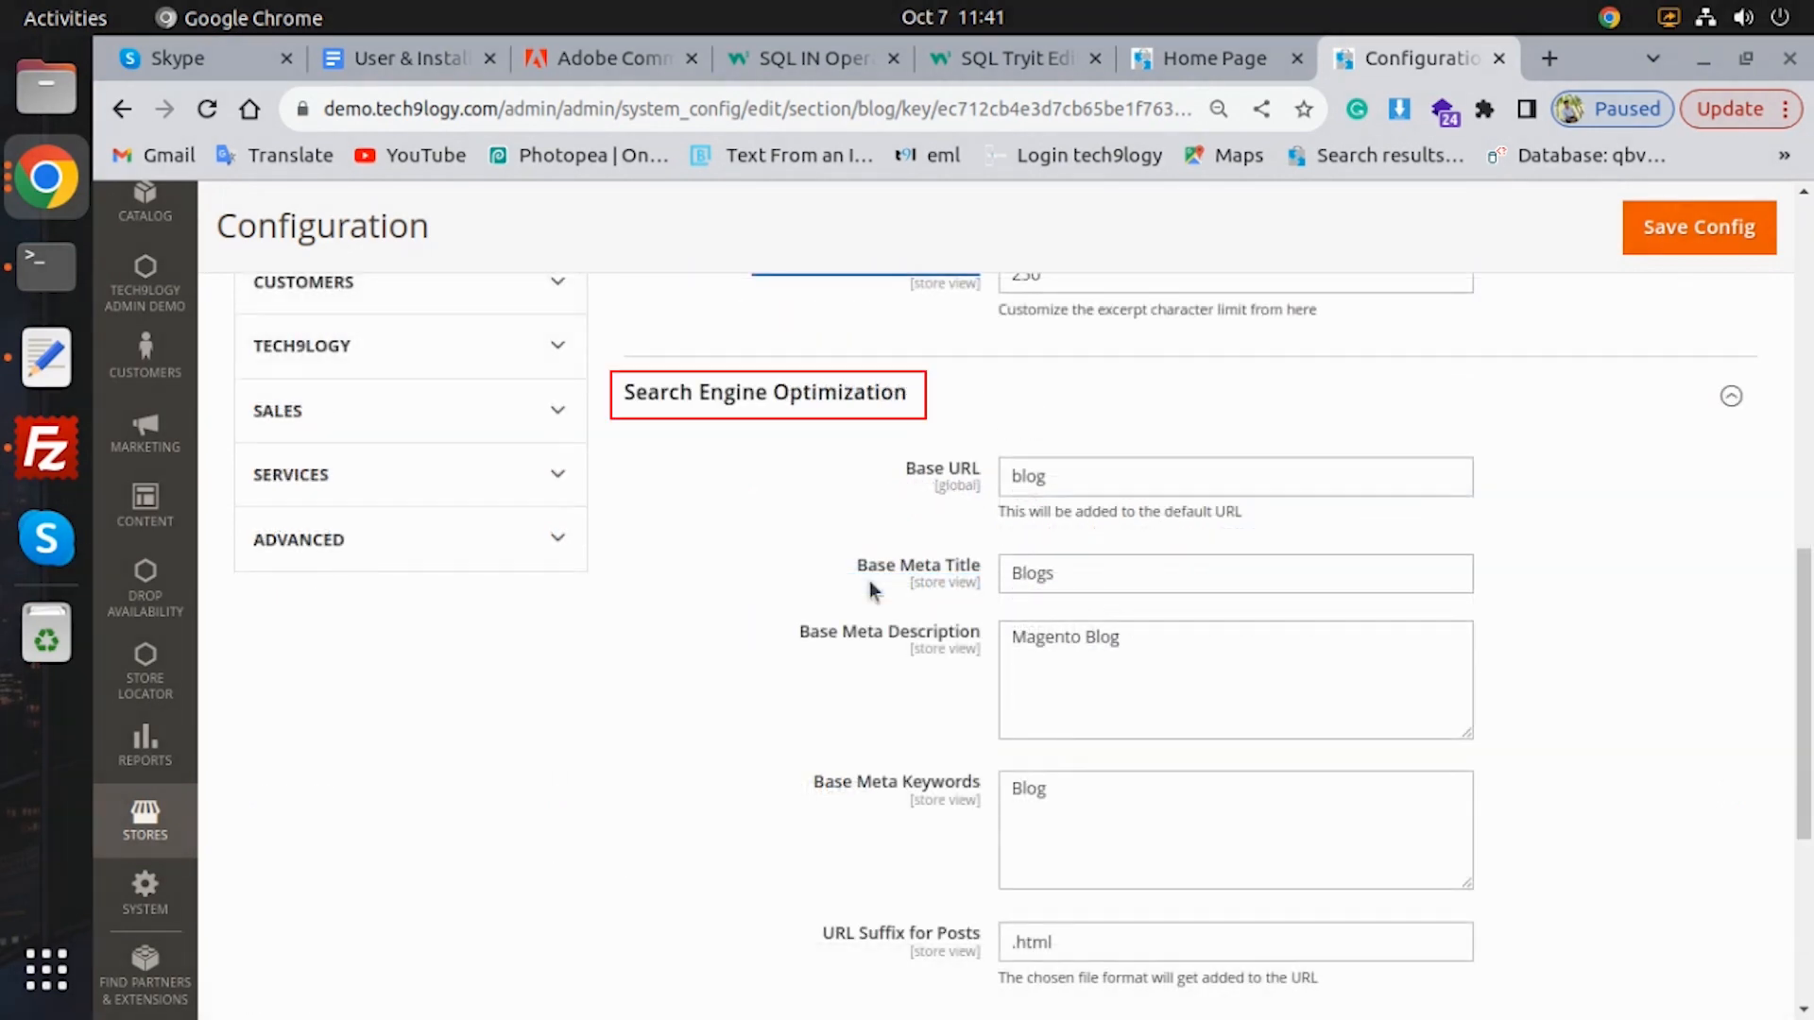
pyautogui.moveTo(905, 467); pyautogui.dragTo(971, 477)
pyautogui.click(978, 478)
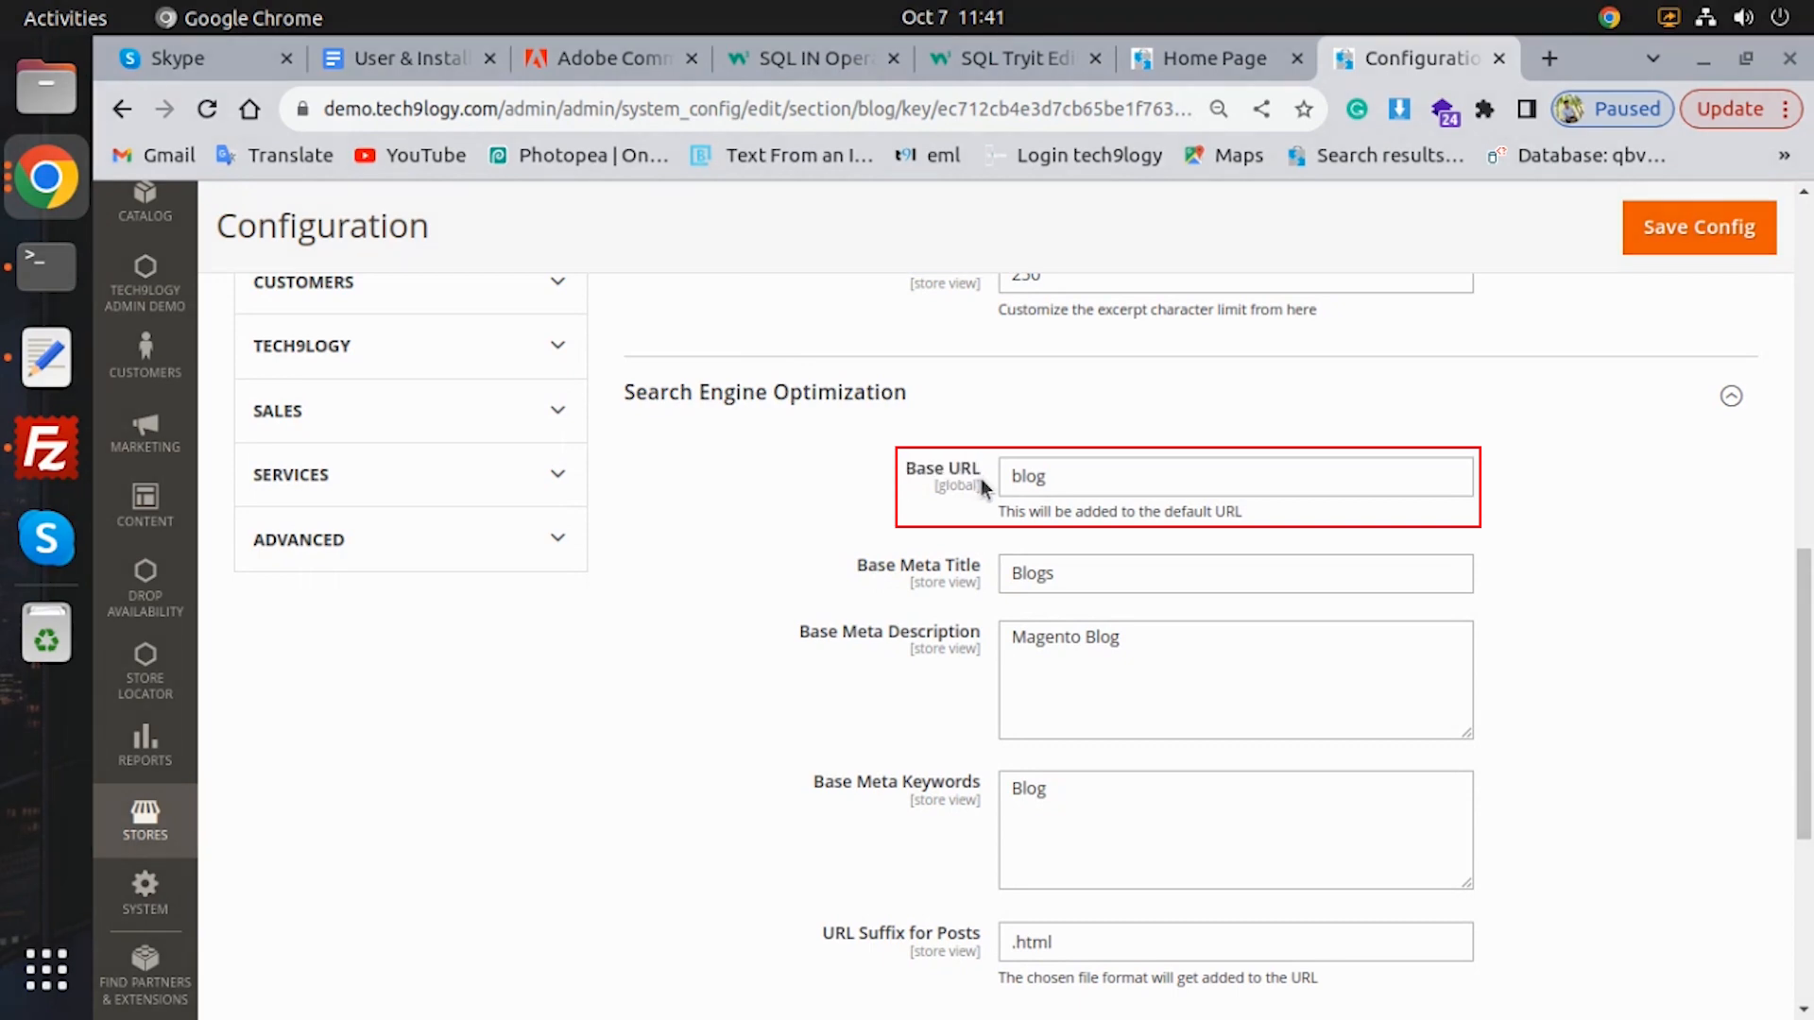
pyautogui.moveTo(857, 565); pyautogui.dragTo(974, 567)
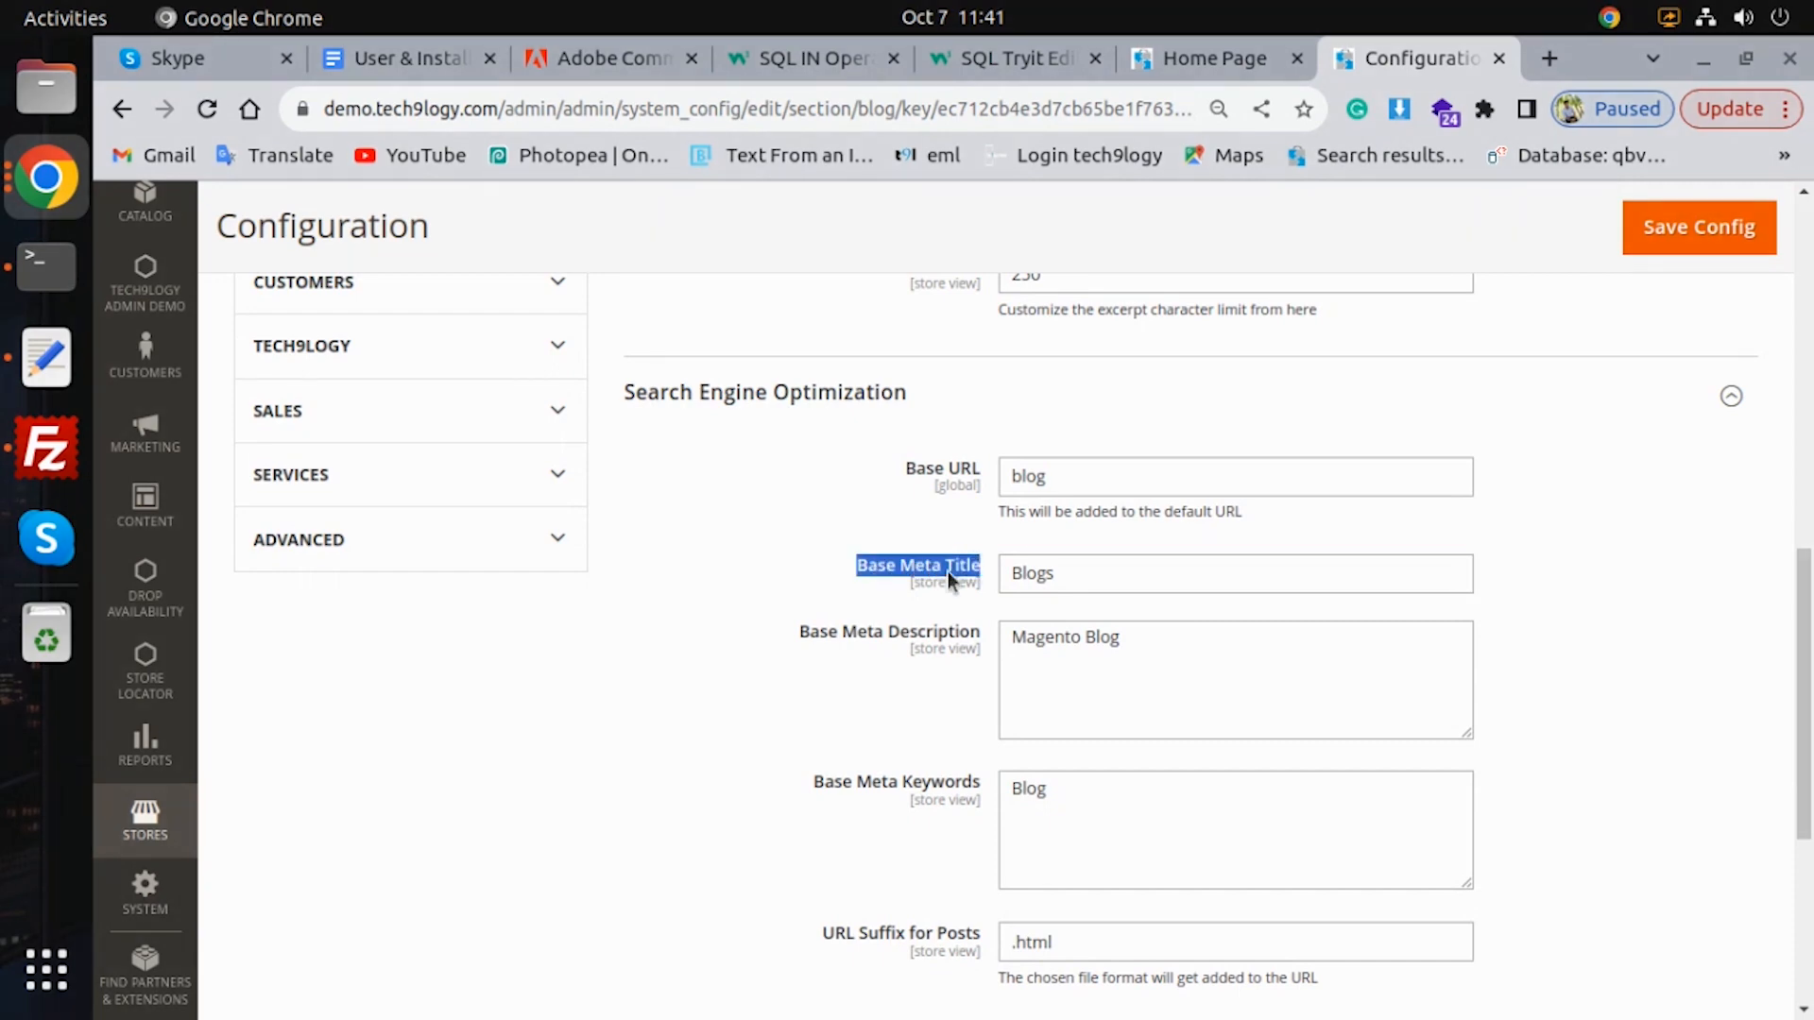
pyautogui.moveTo(801, 632); pyautogui.dragTo(985, 633)
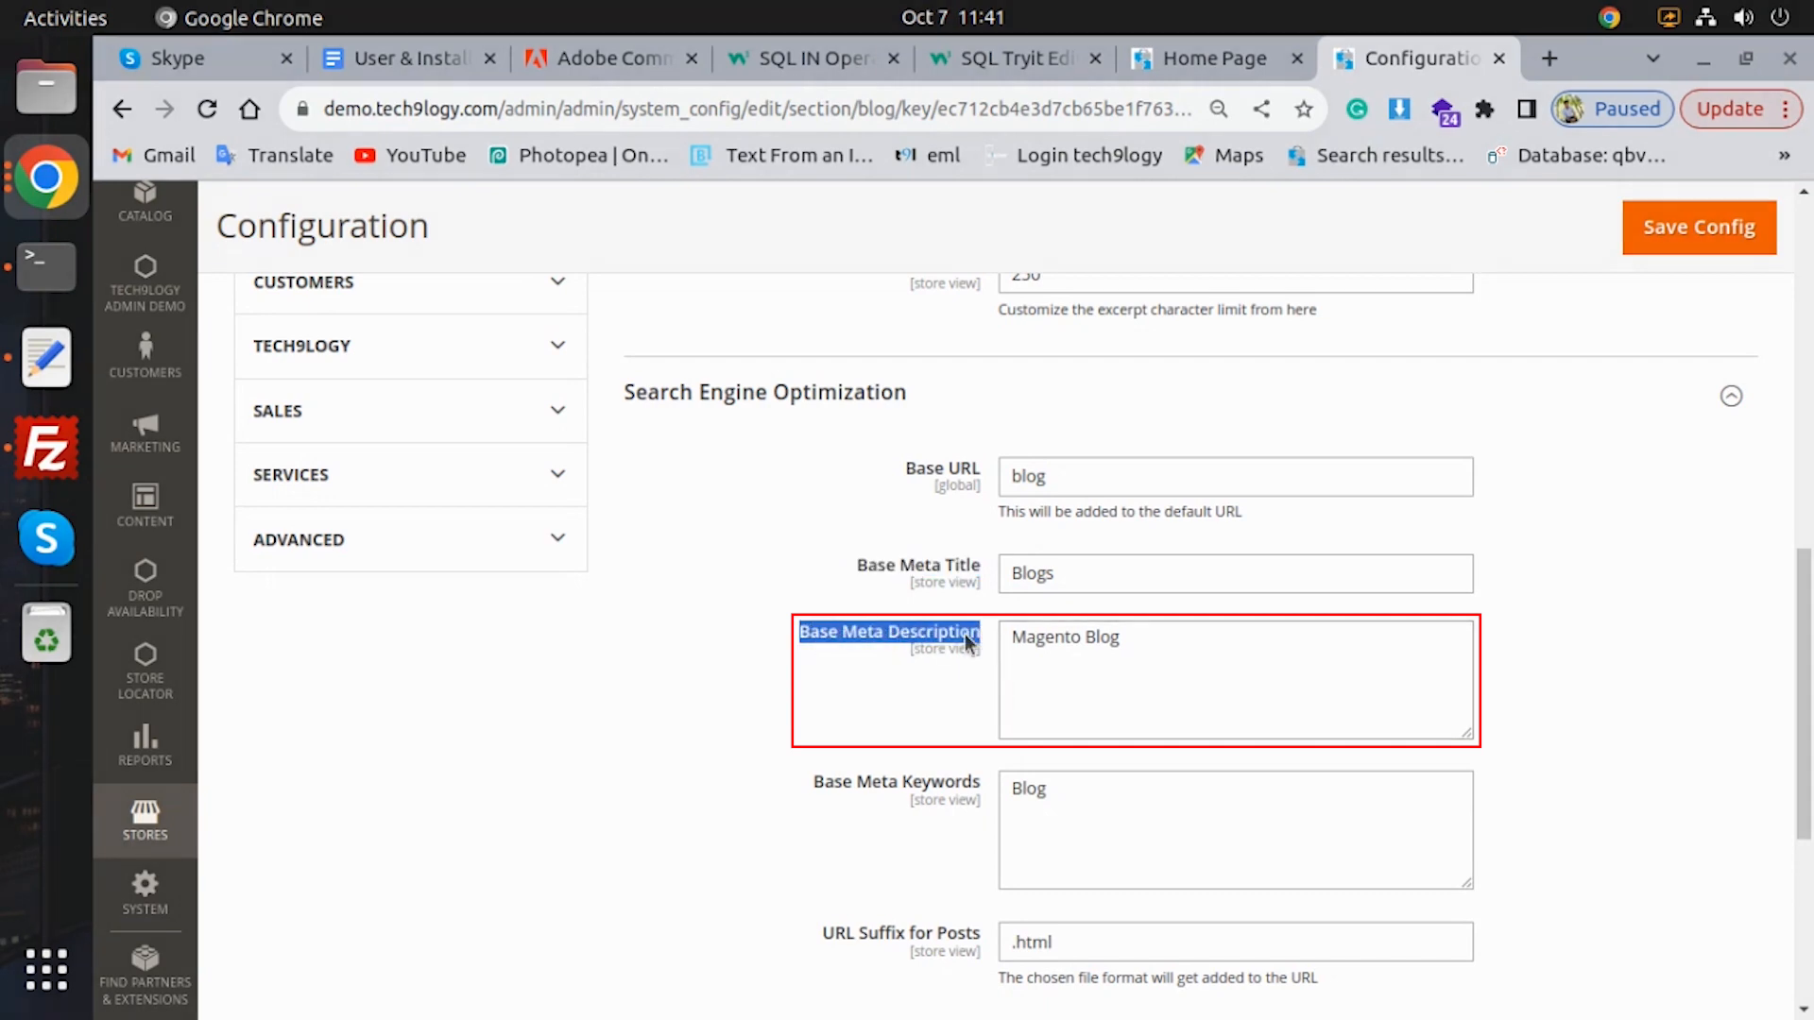
pyautogui.scroll(-3, 879, 661)
pyautogui.moveTo(814, 623); pyautogui.dragTo(983, 621)
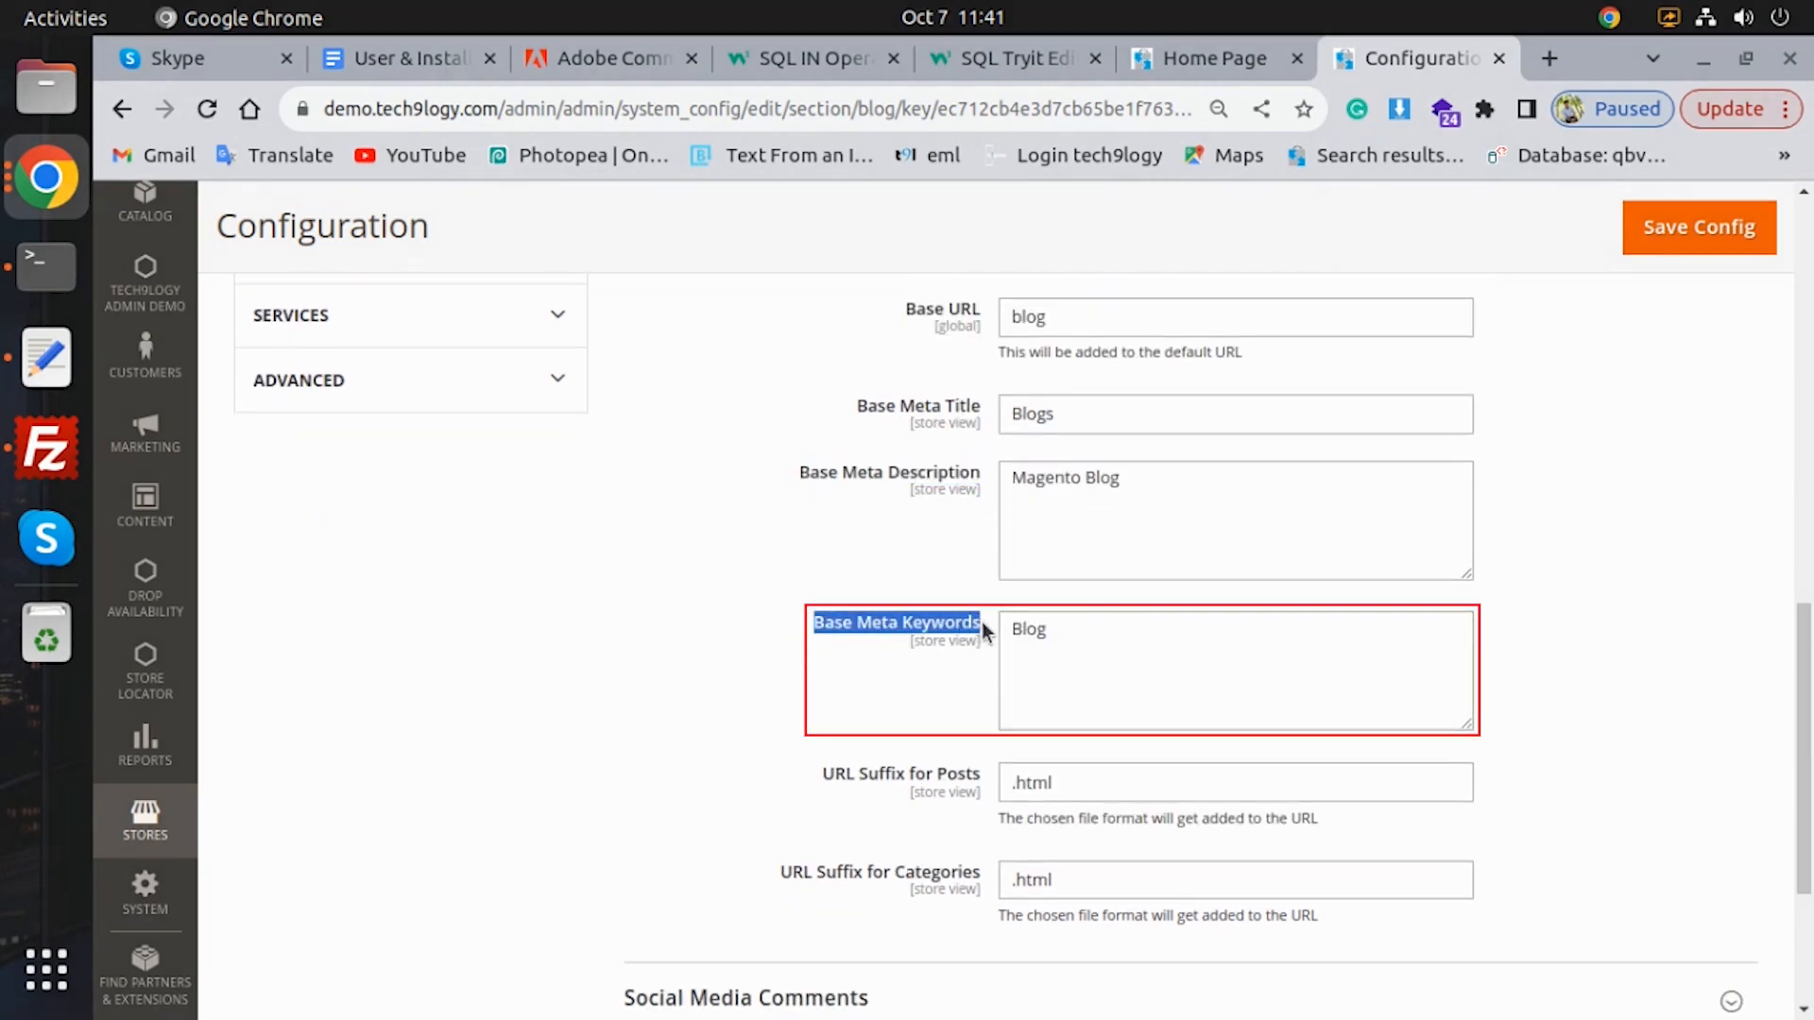
pyautogui.scroll(-3, 879, 652)
pyautogui.click(818, 616)
pyautogui.moveTo(818, 615); pyautogui.dragTo(973, 623)
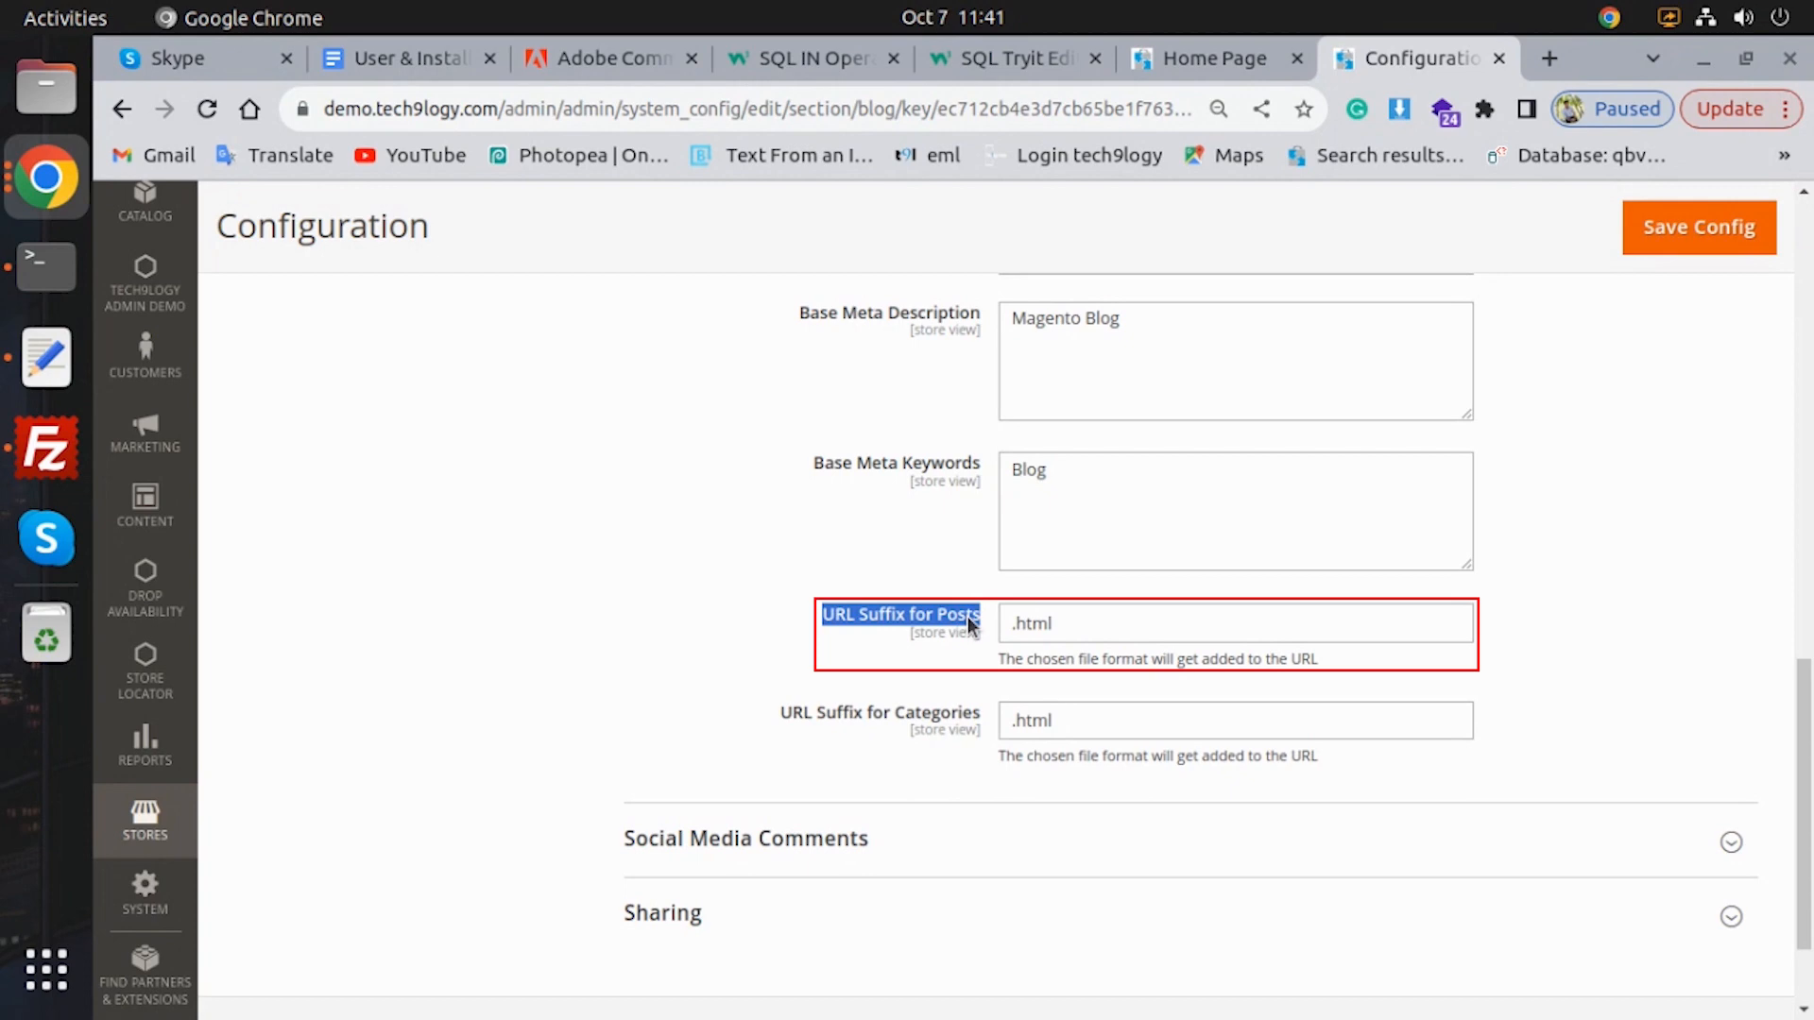
pyautogui.moveTo(777, 712); pyautogui.dragTo(983, 726)
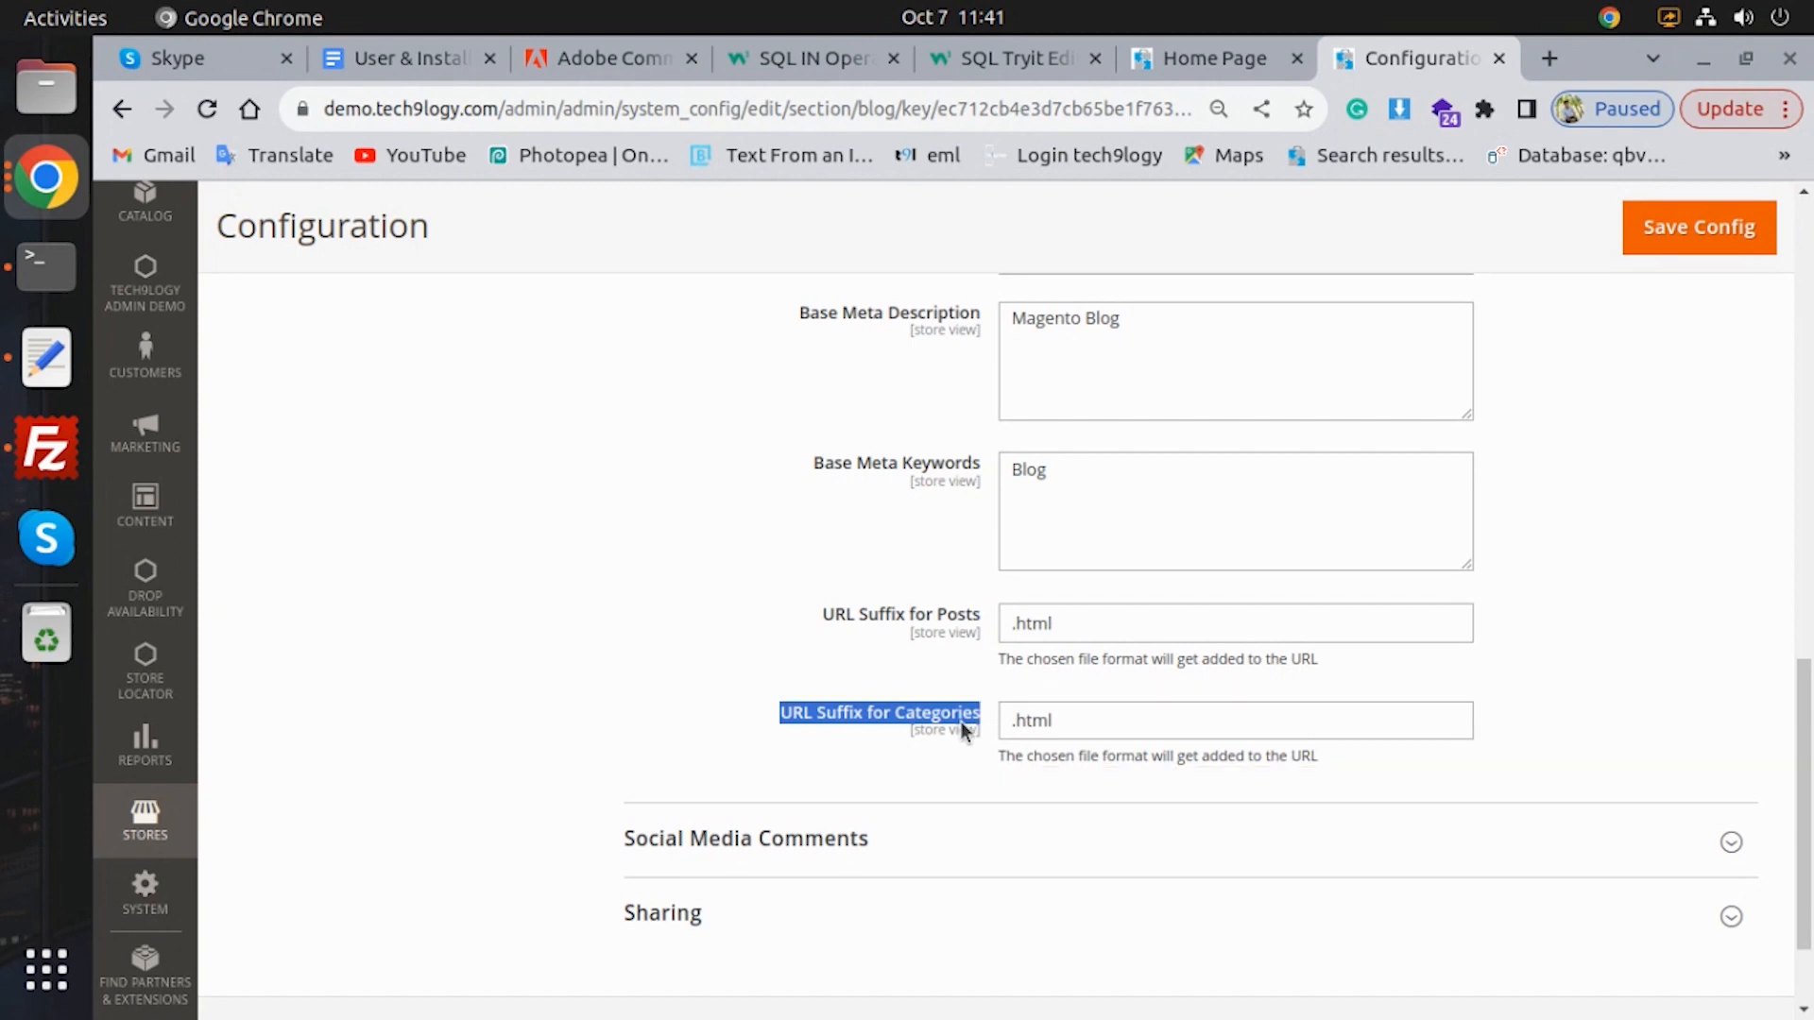
# Step: Expand Social Media Comments and examine the options available for the comment Platform
pyautogui.scroll(-3, 907, 721)
pyautogui.click(865, 714)
pyautogui.scroll(-3, 869, 713)
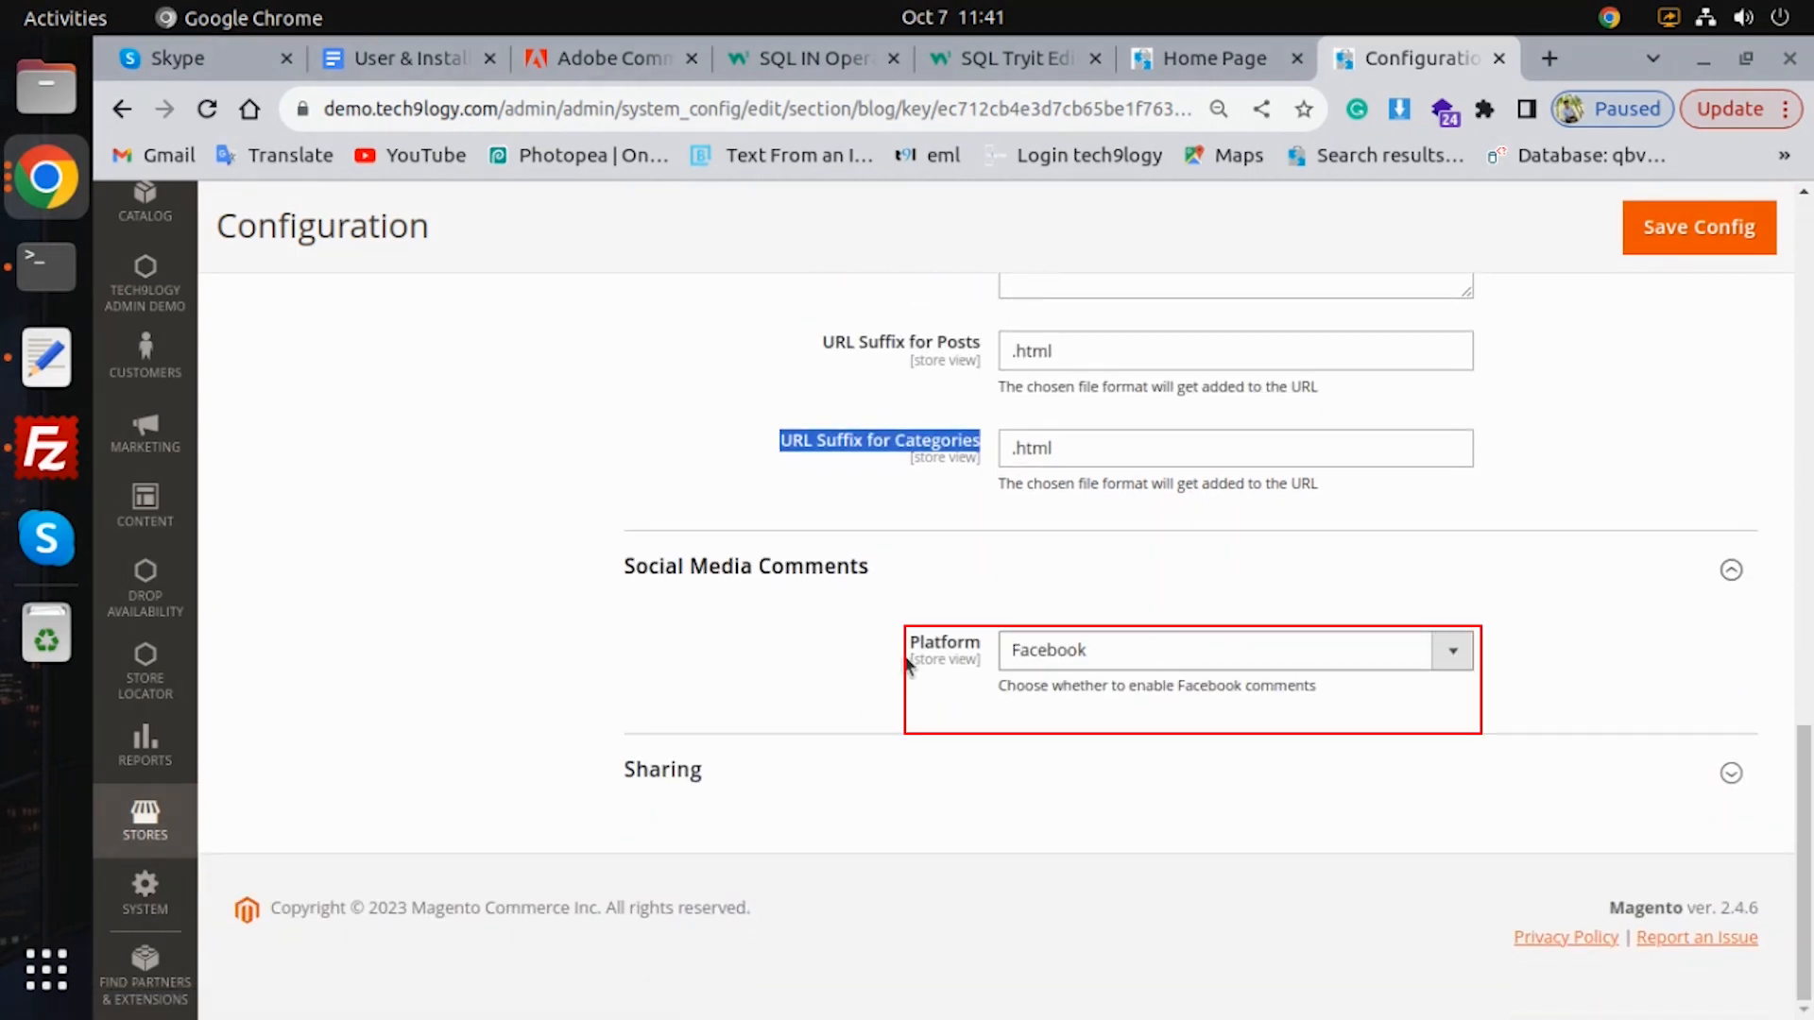
pyautogui.moveTo(901, 649); pyautogui.dragTo(983, 648)
pyautogui.click(1056, 661)
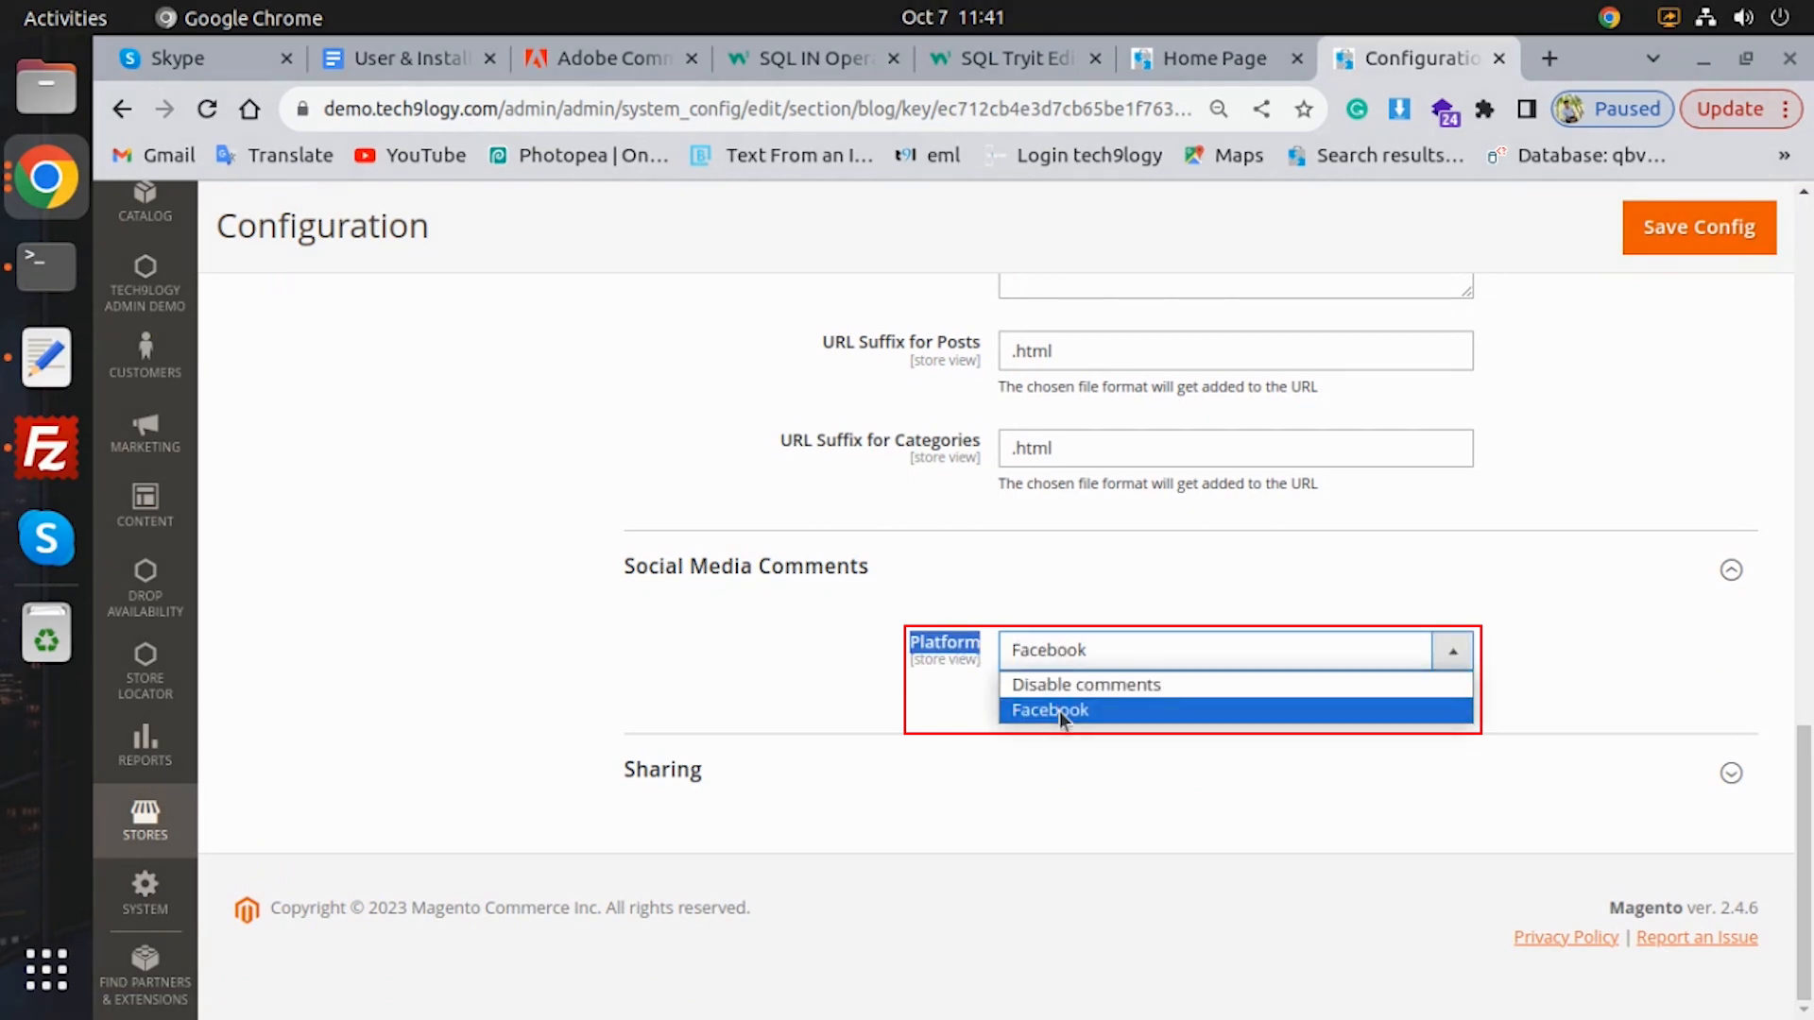
pyautogui.click(713, 726)
# Step: Expand the Sharing section, review the Enable Sharing Buttons setting, and save the blog configuration
pyautogui.click(723, 768)
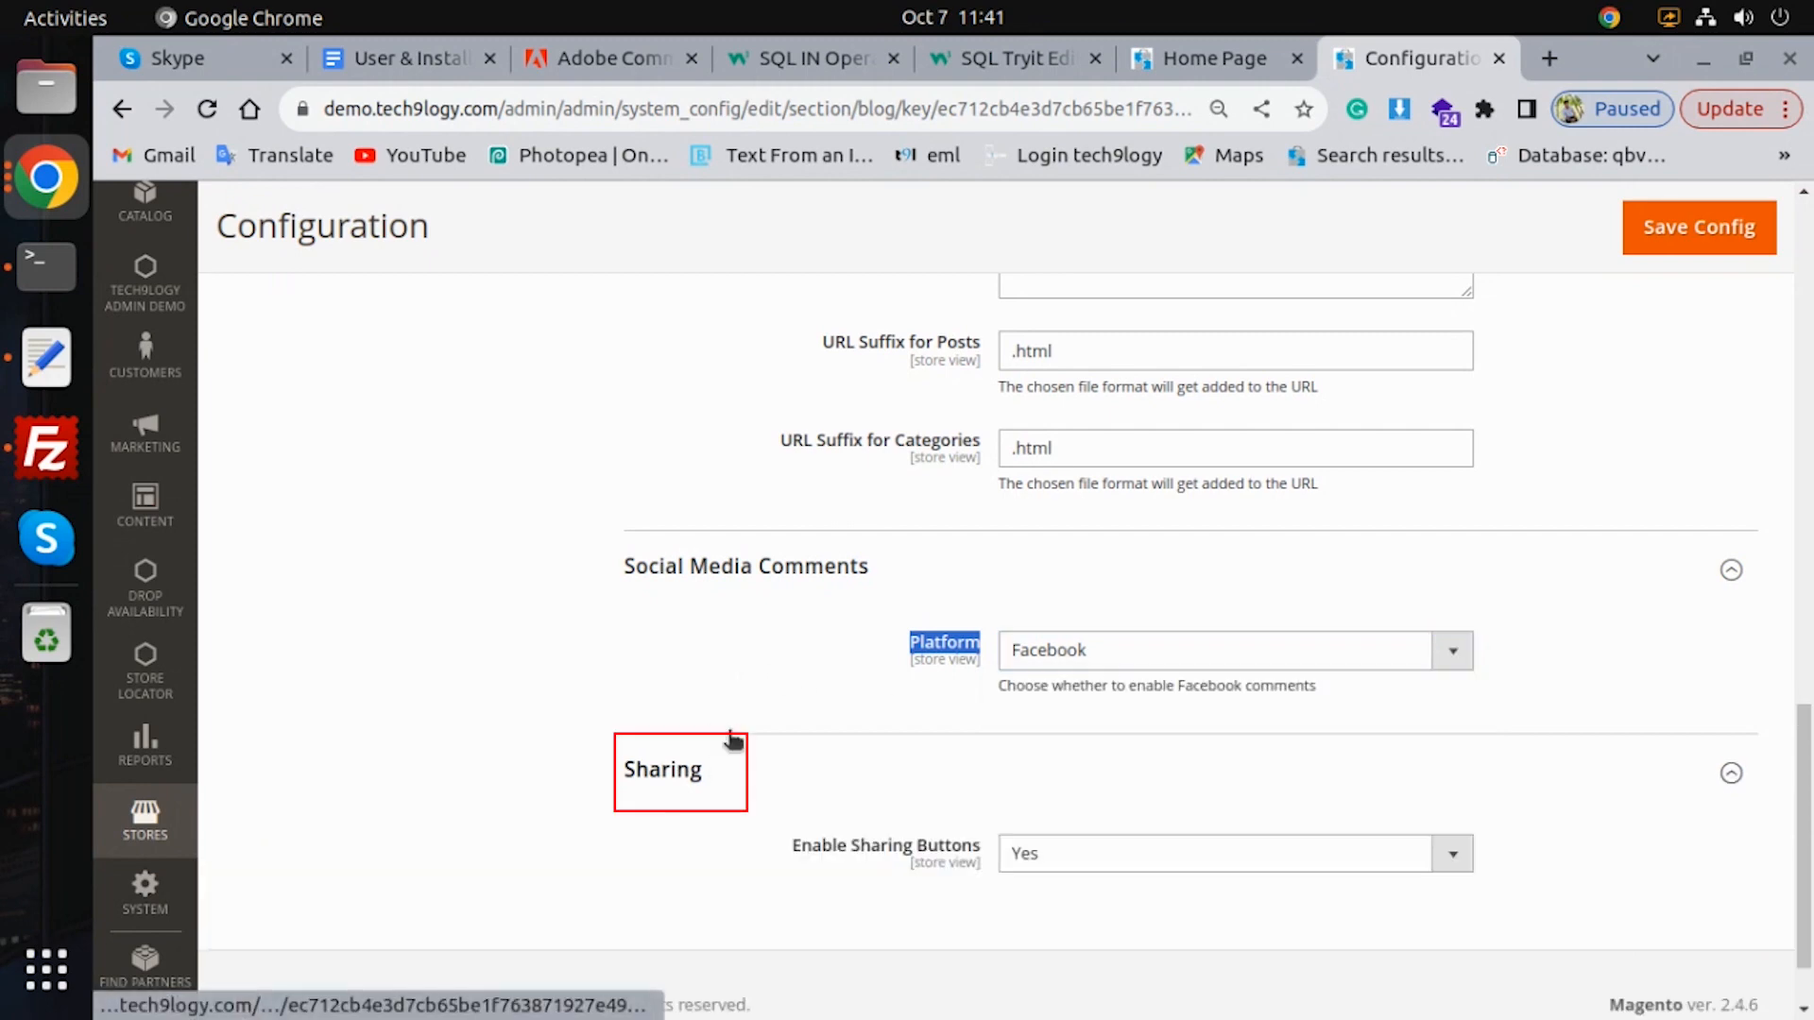
pyautogui.click(1039, 854)
pyautogui.click(794, 848)
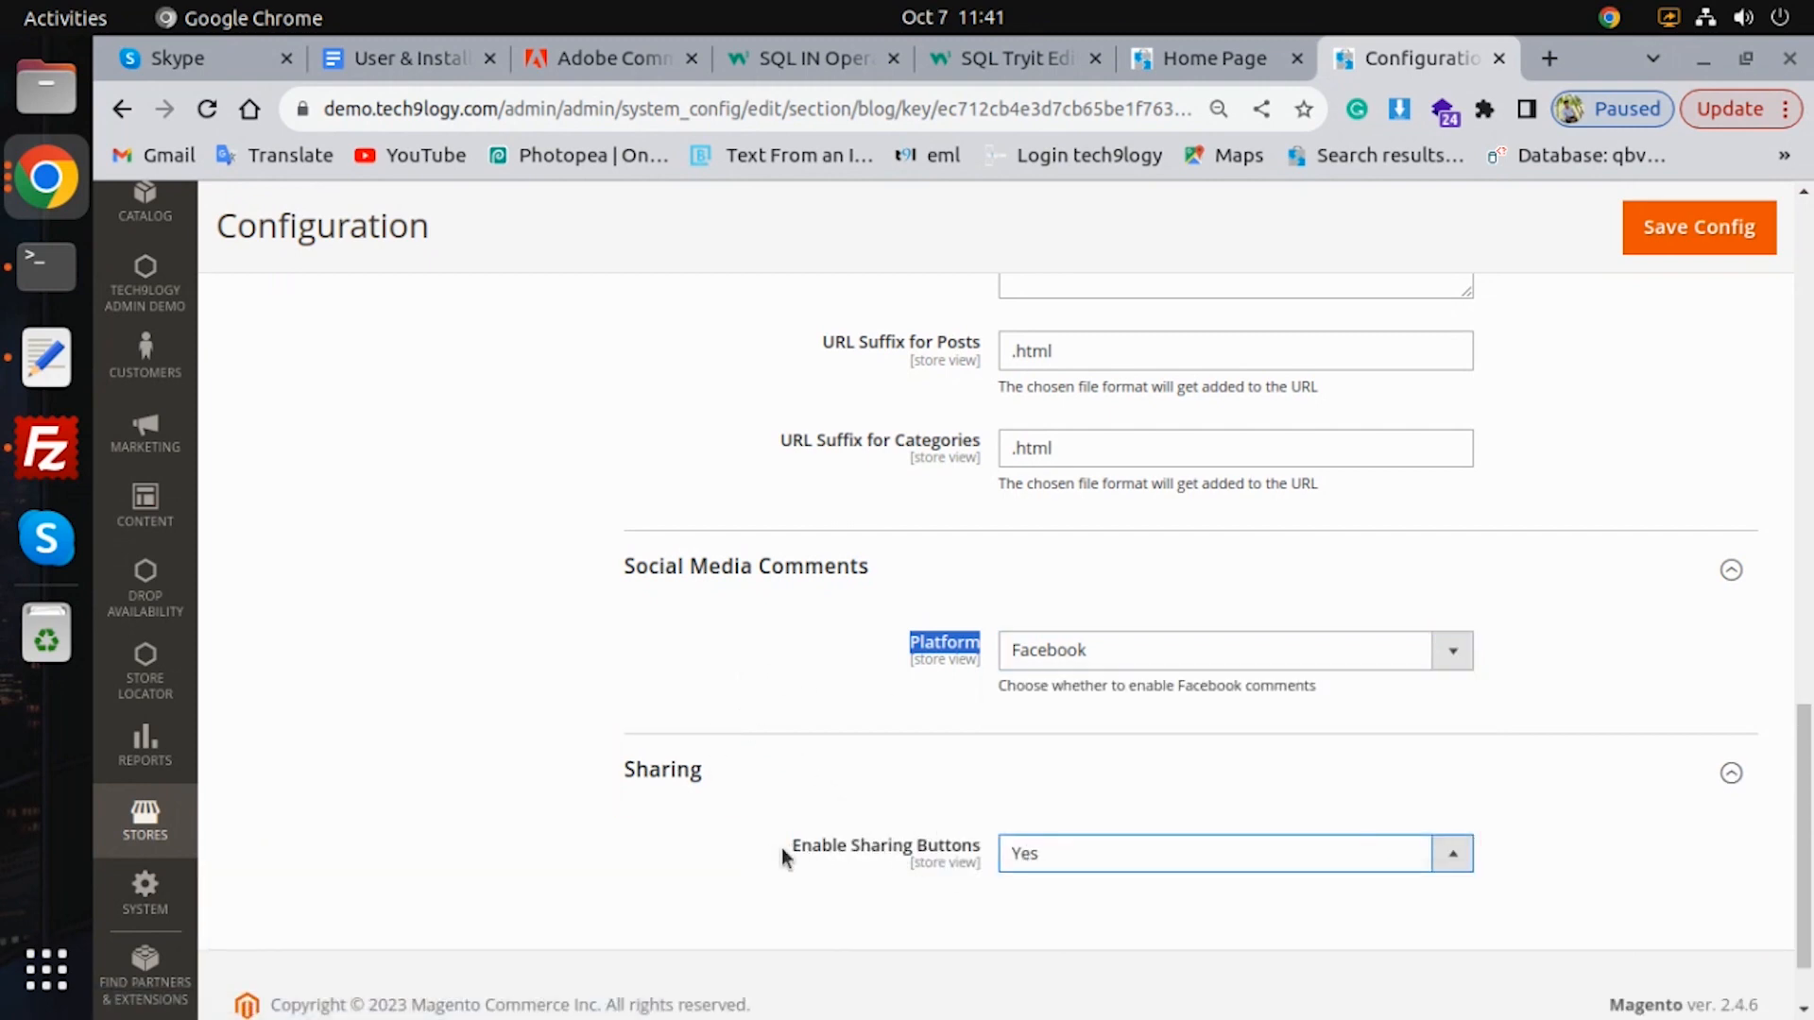
pyautogui.moveTo(974, 850); pyautogui.dragTo(839, 862)
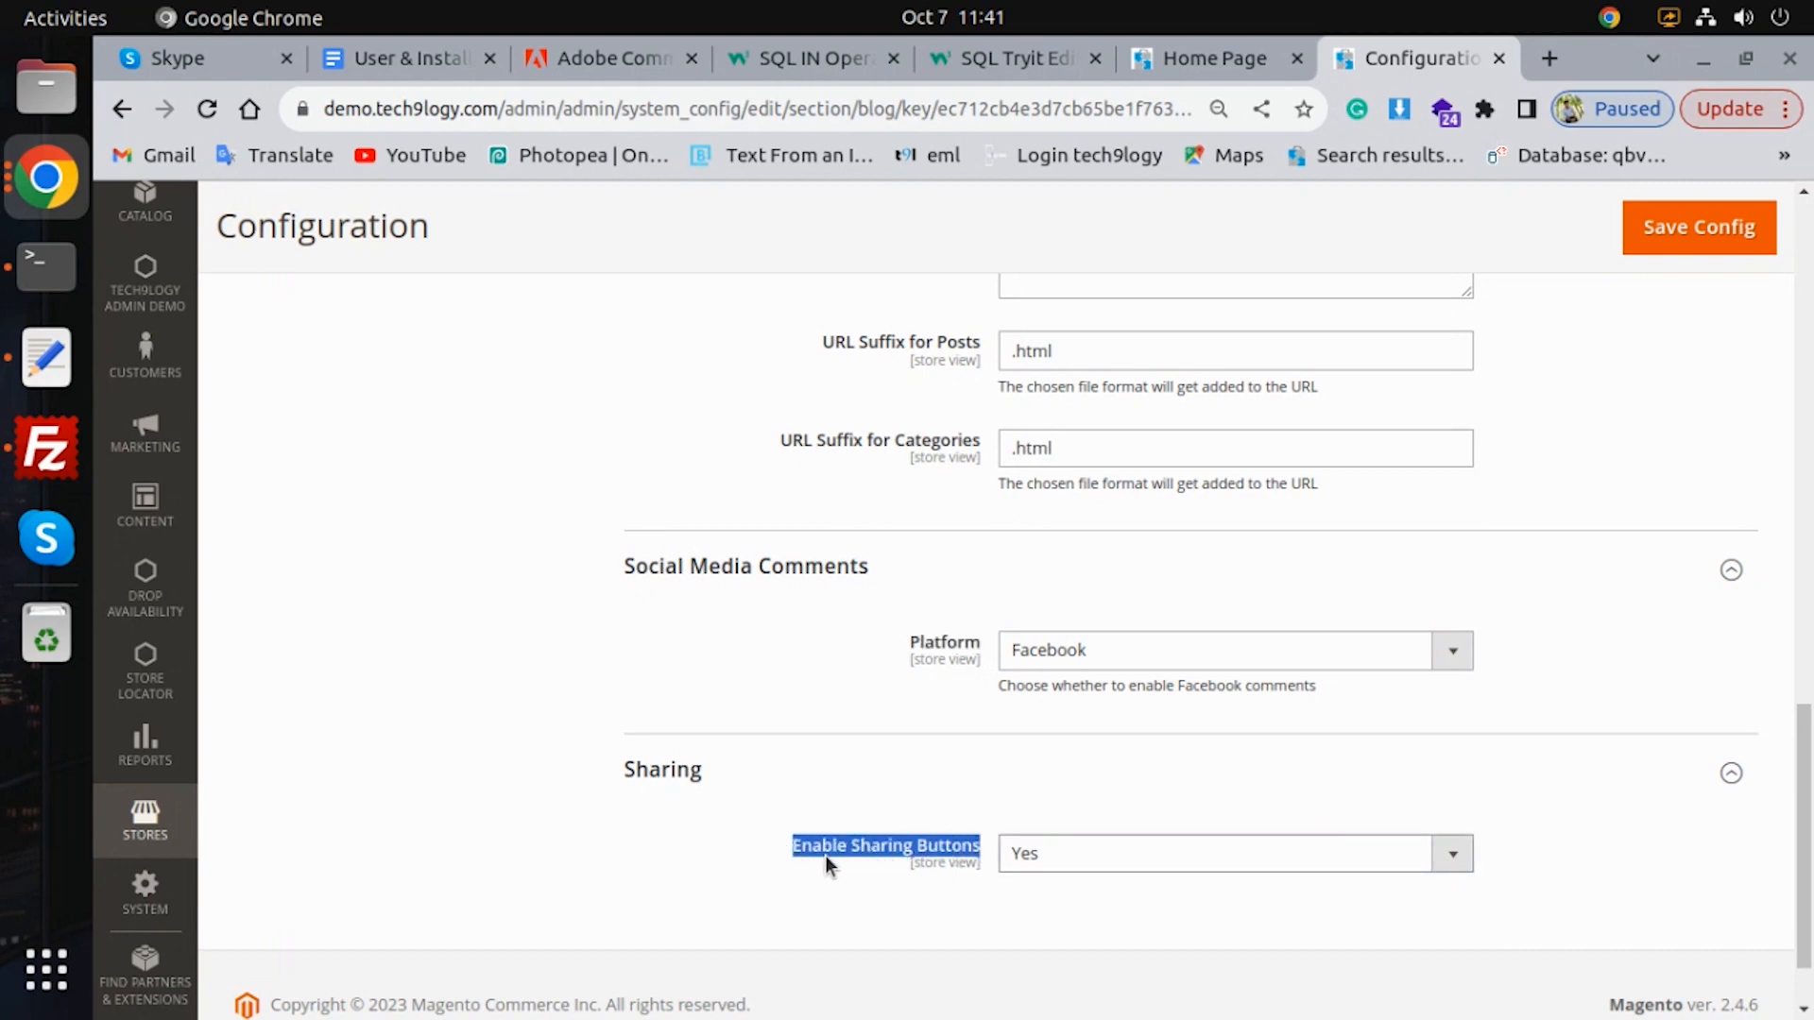
pyautogui.click(746, 856)
pyautogui.scroll(20, 1323, 566)
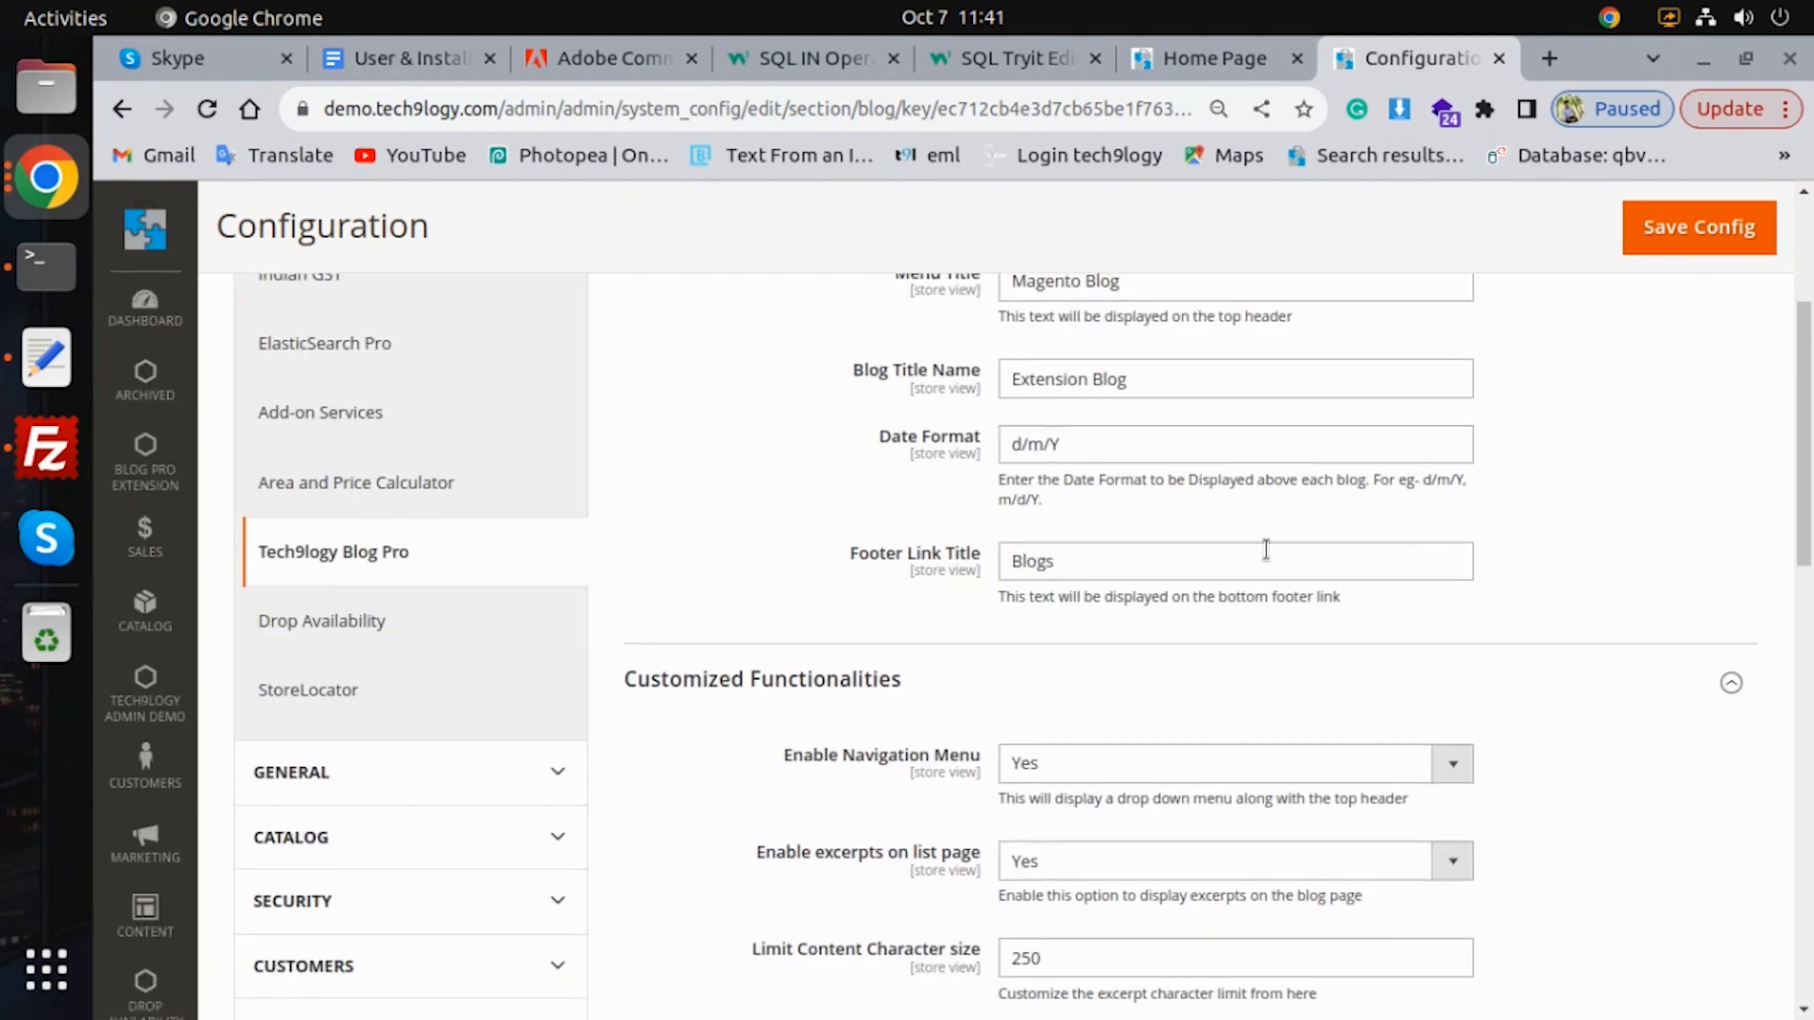
pyautogui.click(1678, 423)
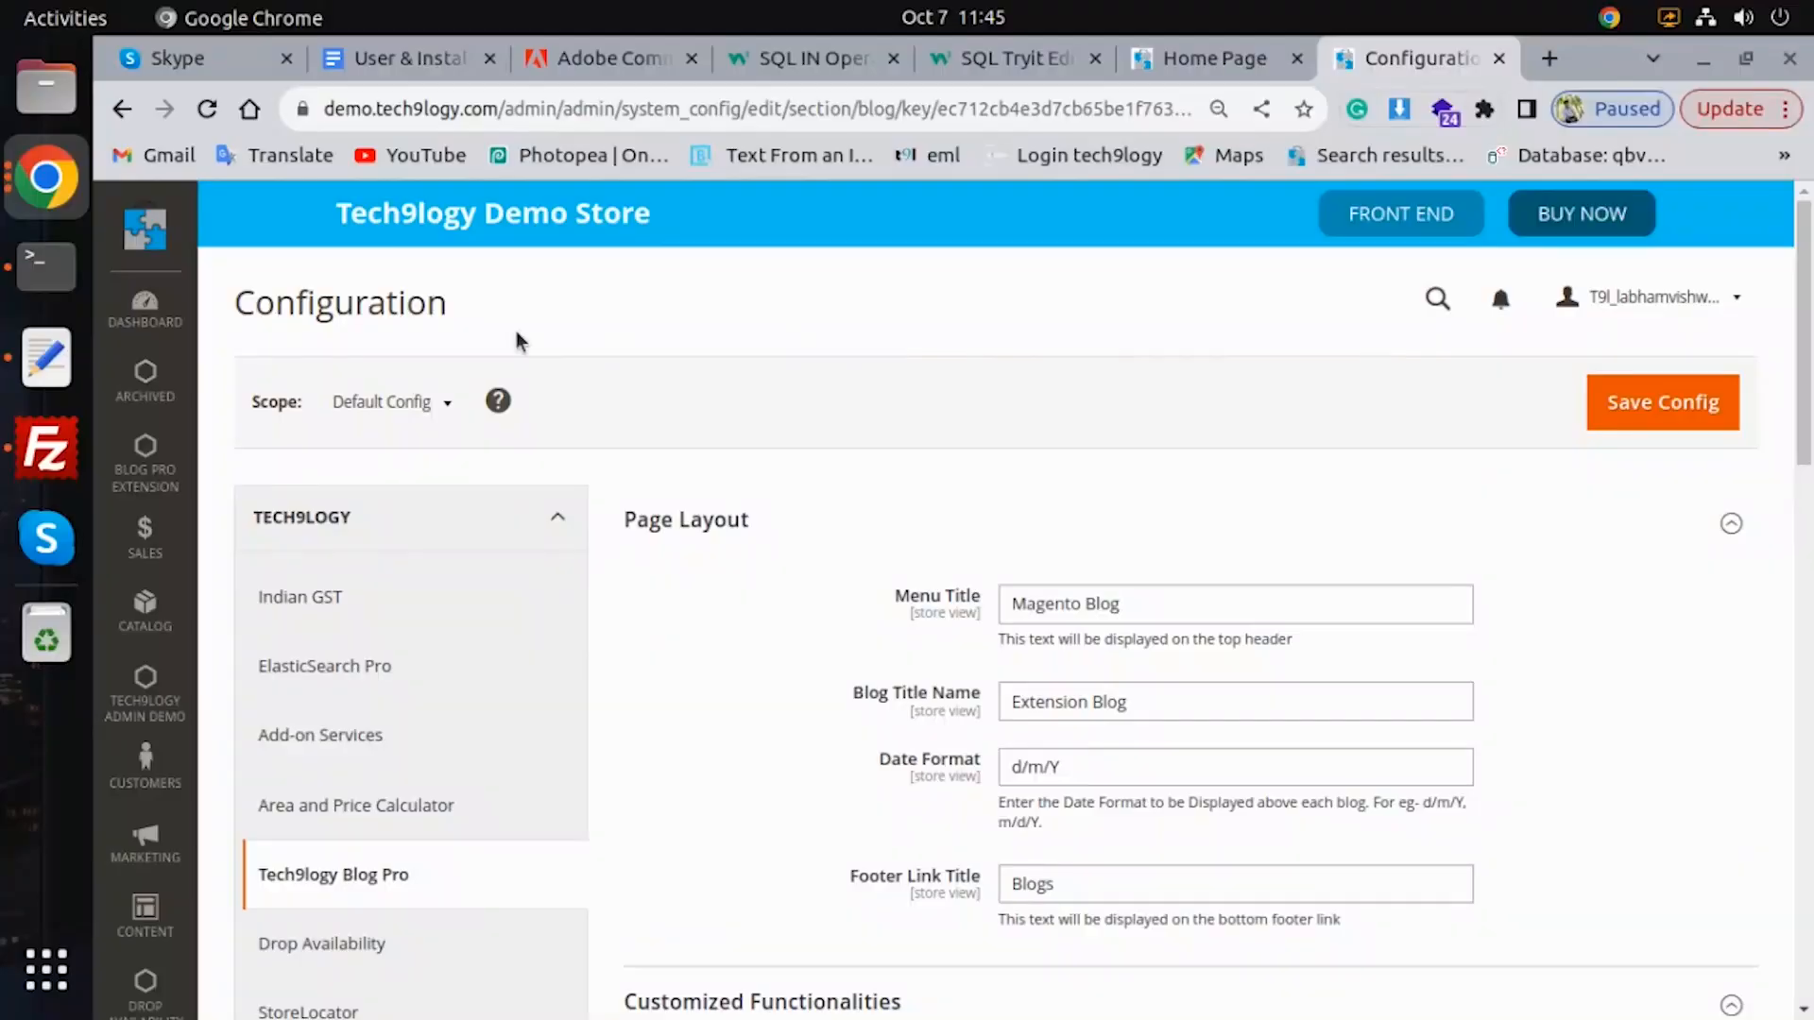
# Step: Open the Categories list of the Blog Pro Extension and look over the existing categories
pyautogui.click(150, 468)
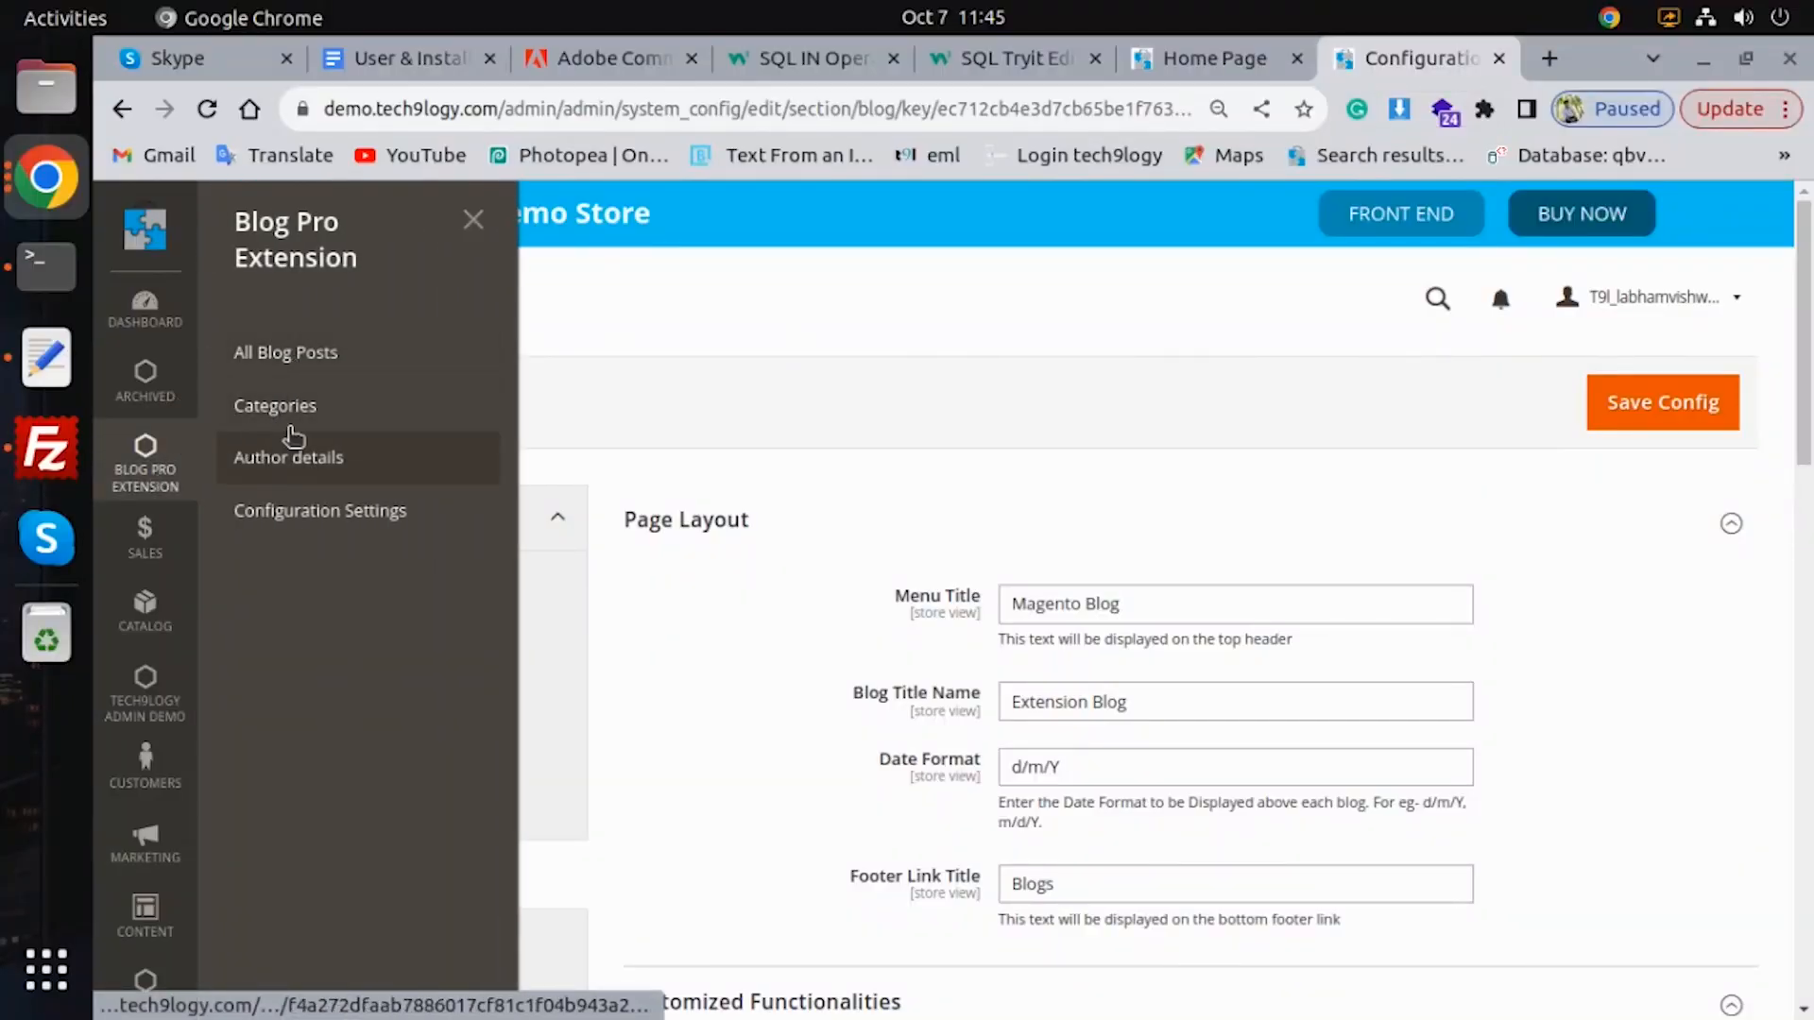
pyautogui.click(293, 416)
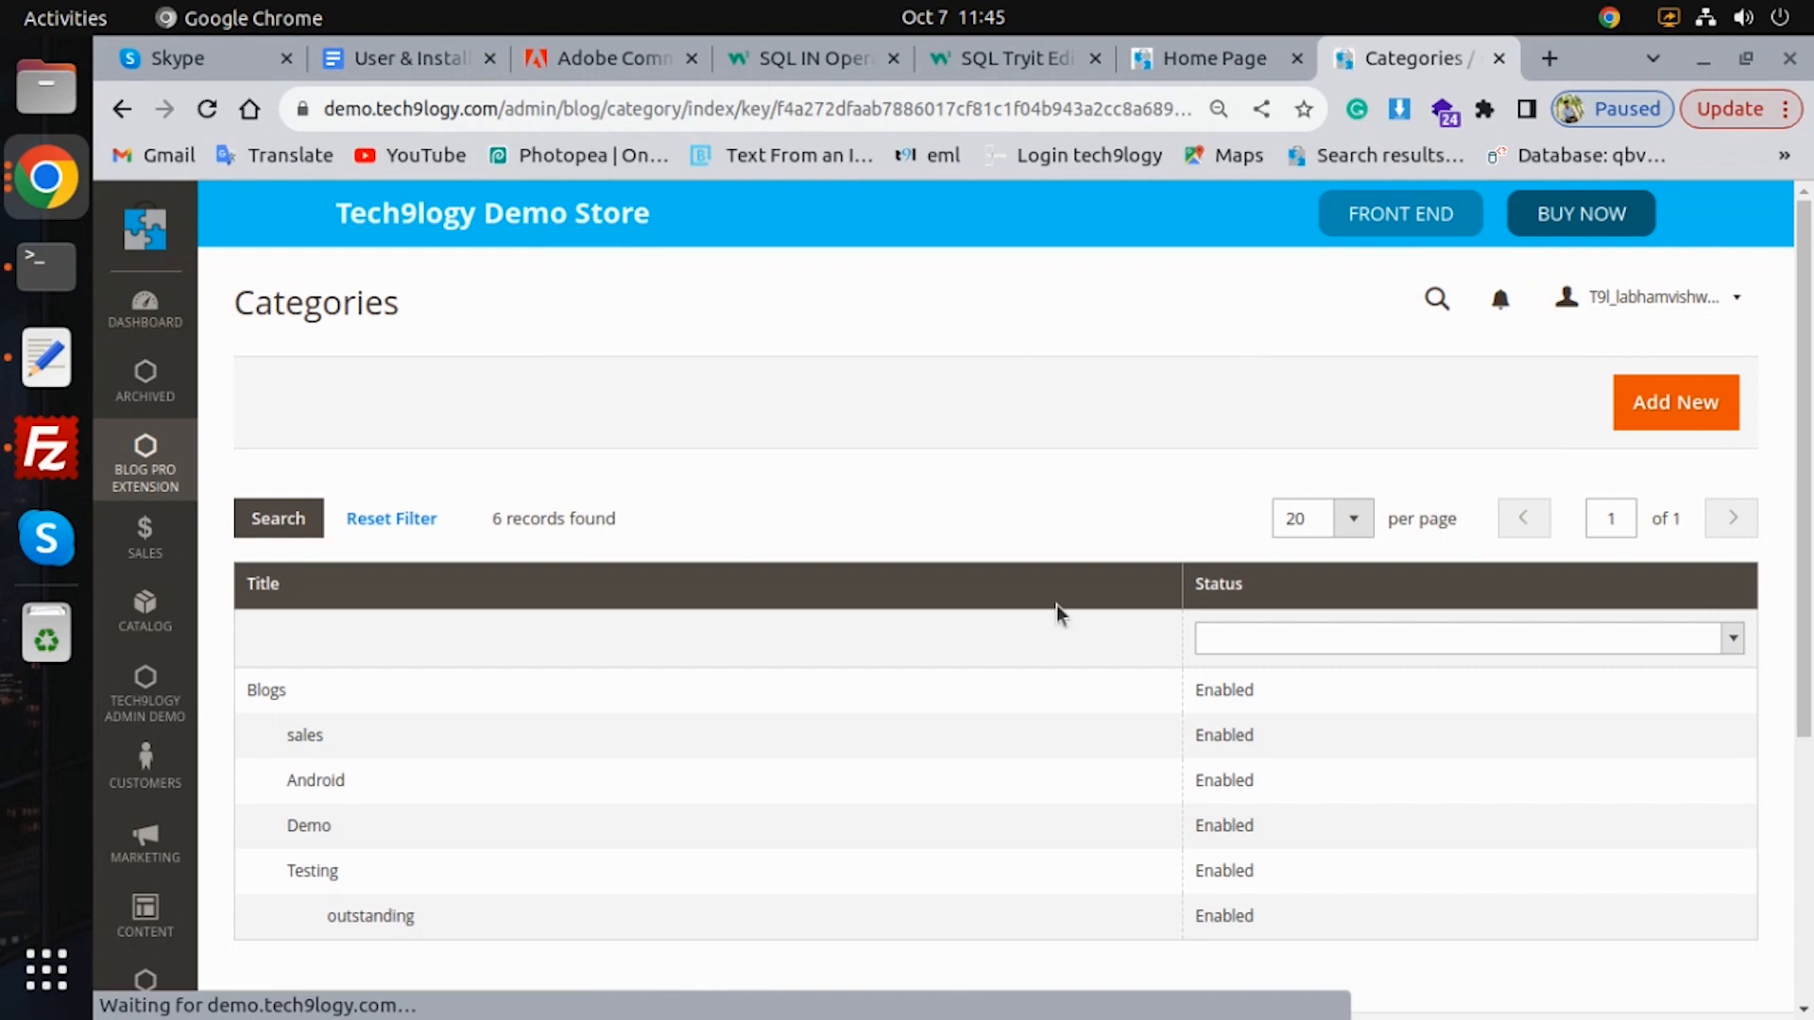
pyautogui.scroll(-3, 433, 706)
pyautogui.scroll(2, 433, 706)
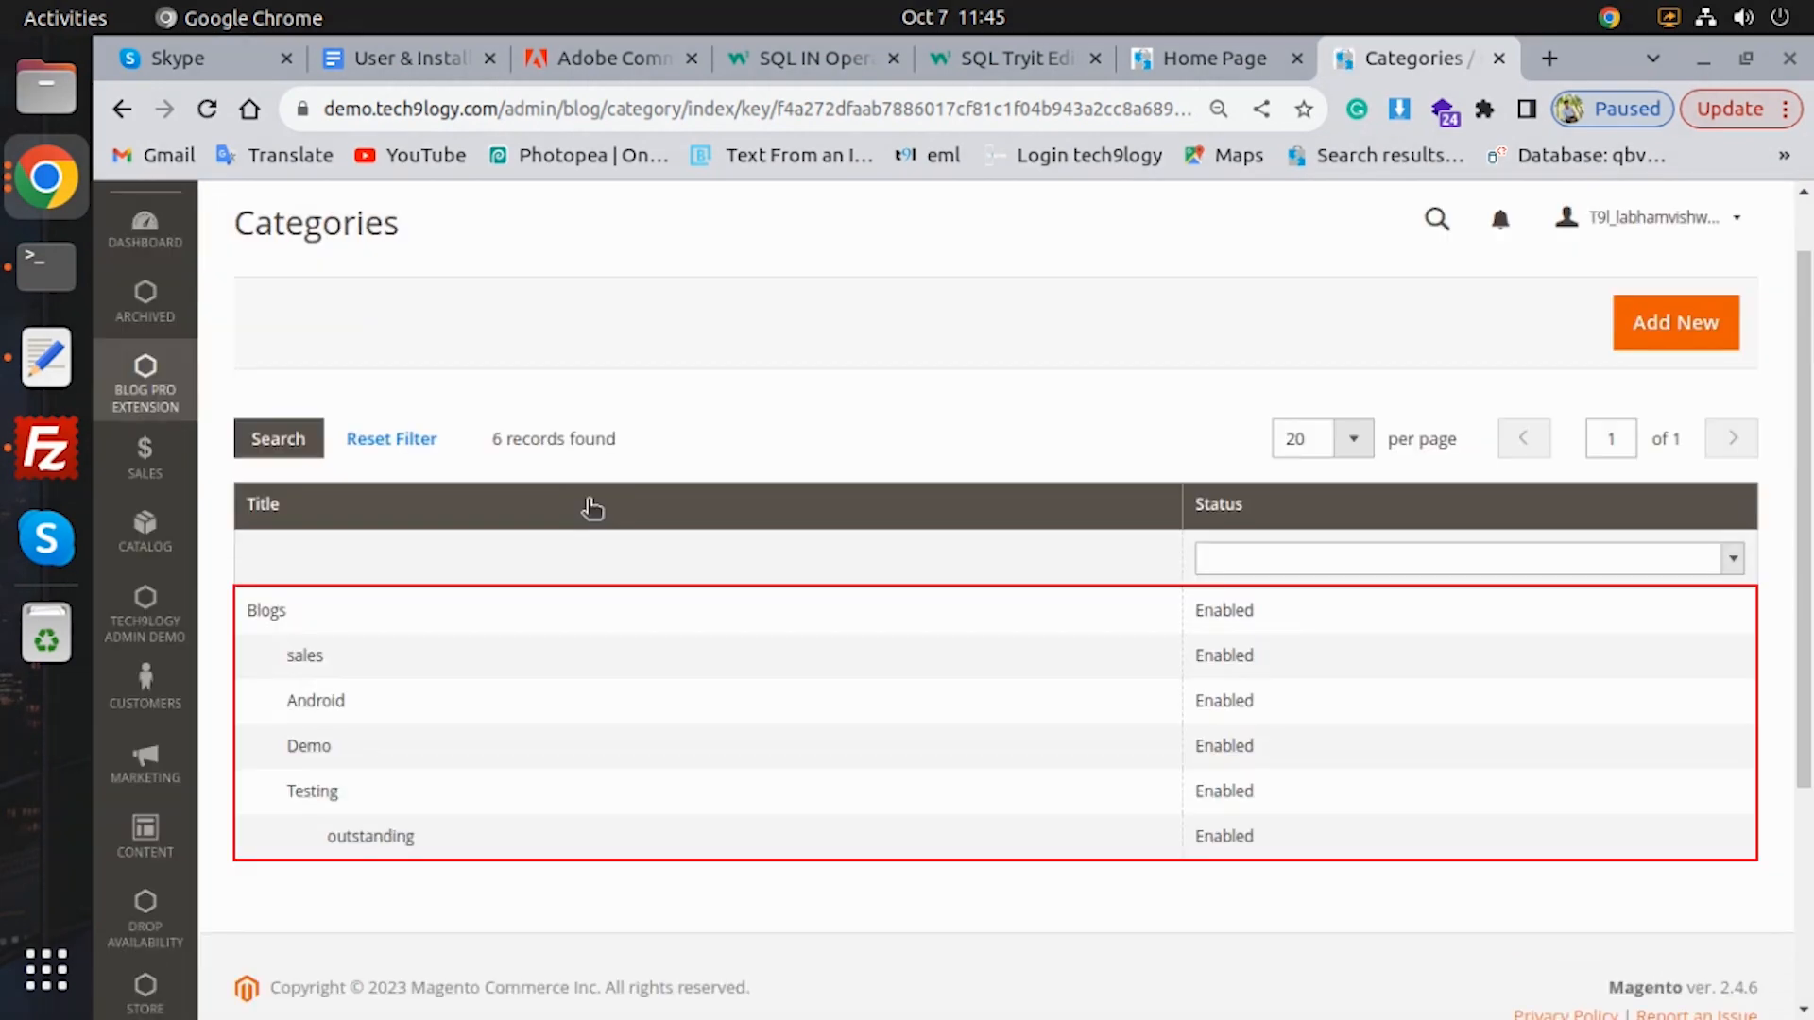
pyautogui.scroll(1, 593, 508)
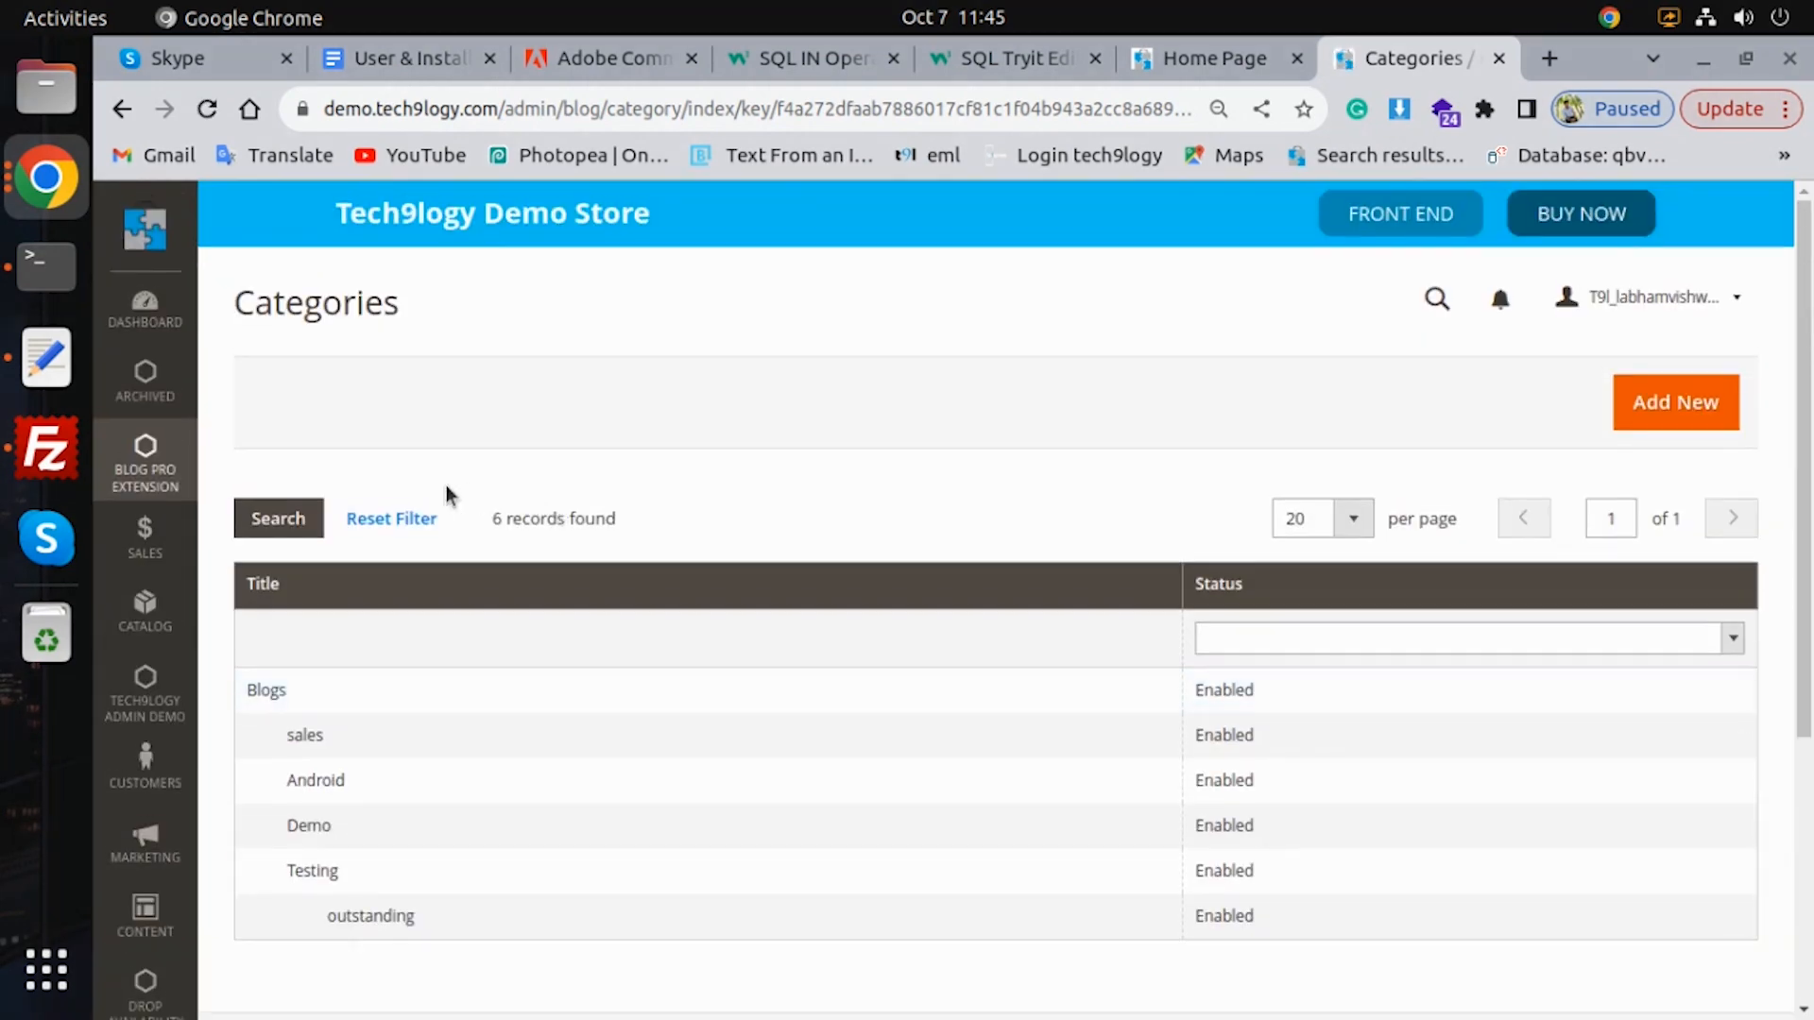
# Step: Start a new blog category titled "test" with its status set to Enabled and its order set to 10
pyautogui.click(1655, 425)
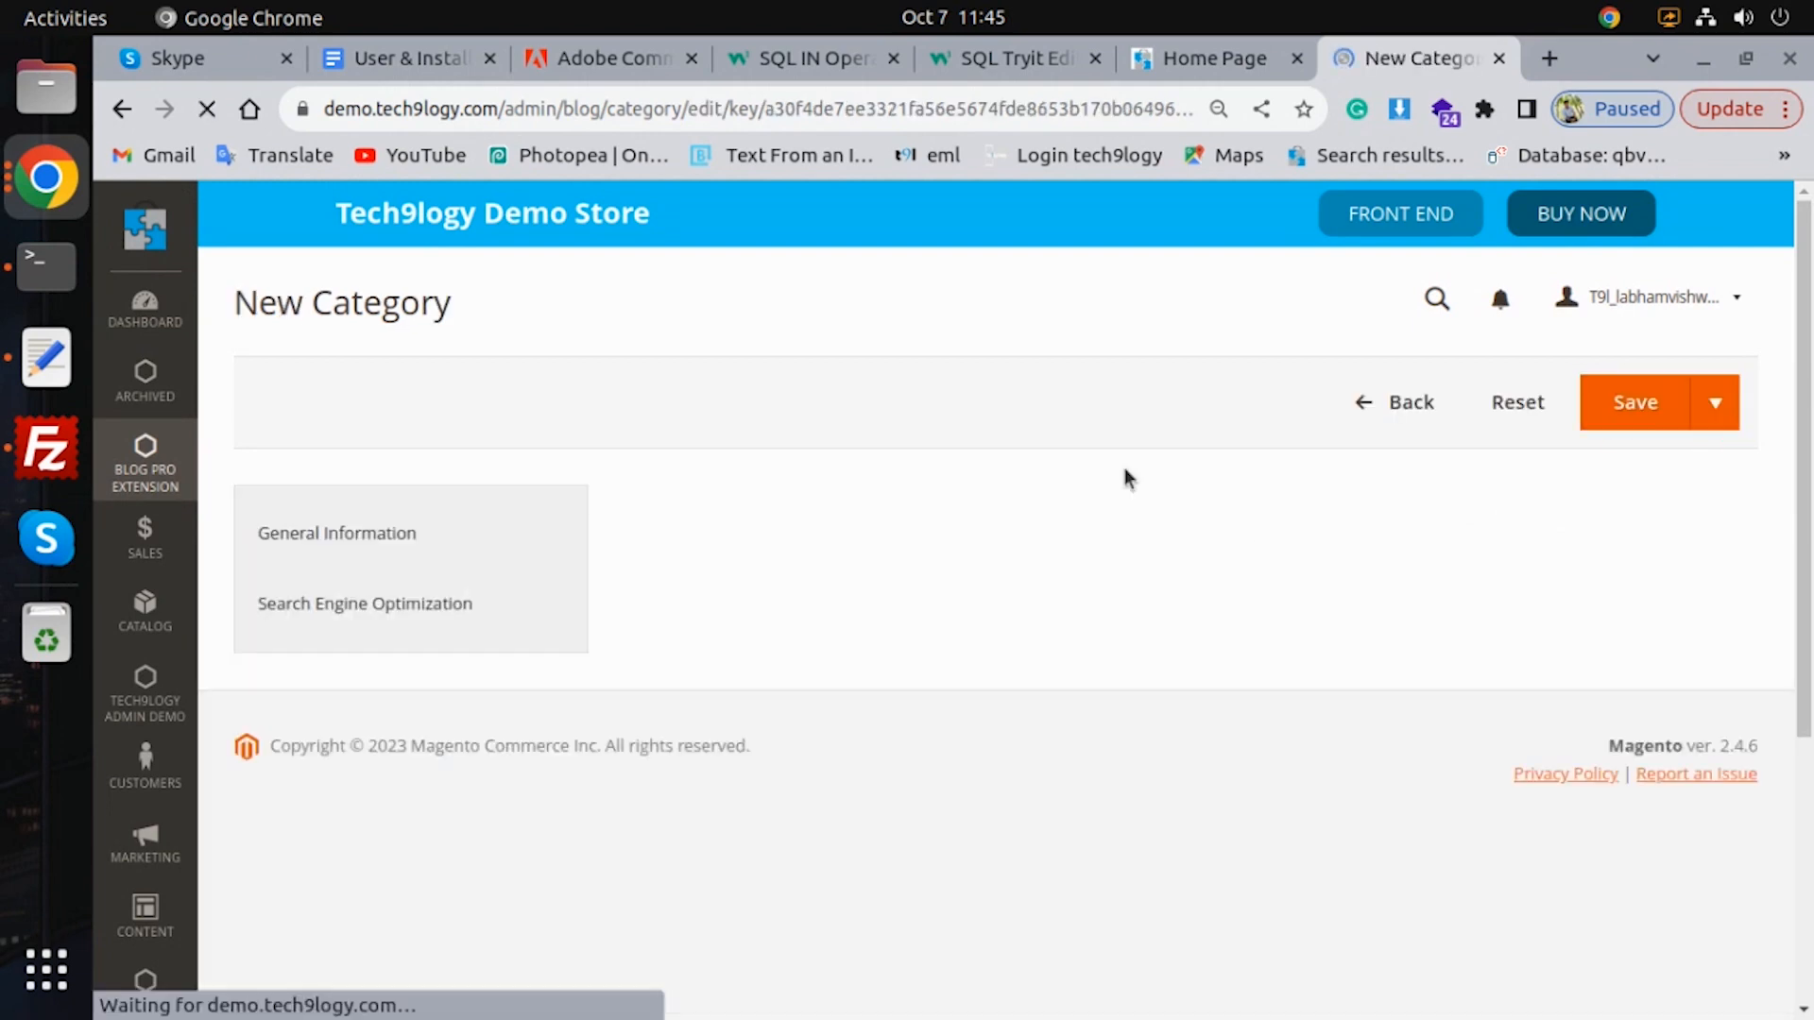
pyautogui.scroll(-2, 926, 500)
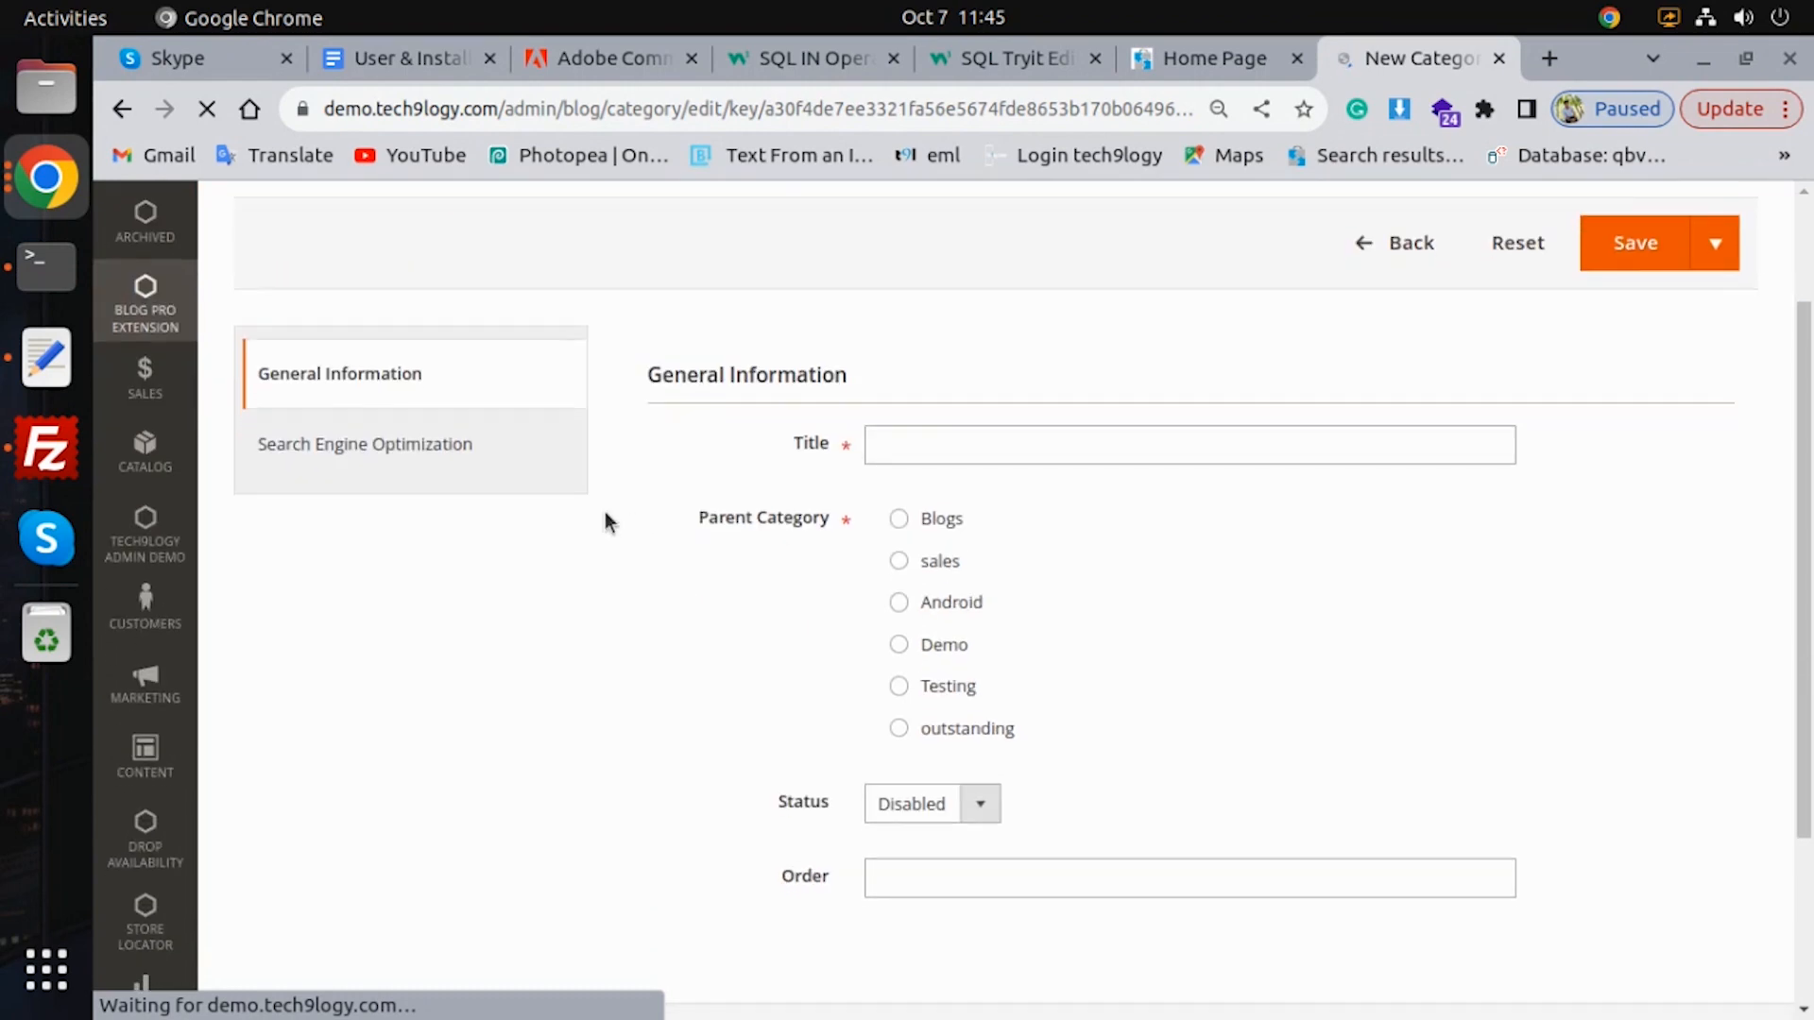
pyautogui.click(969, 448)
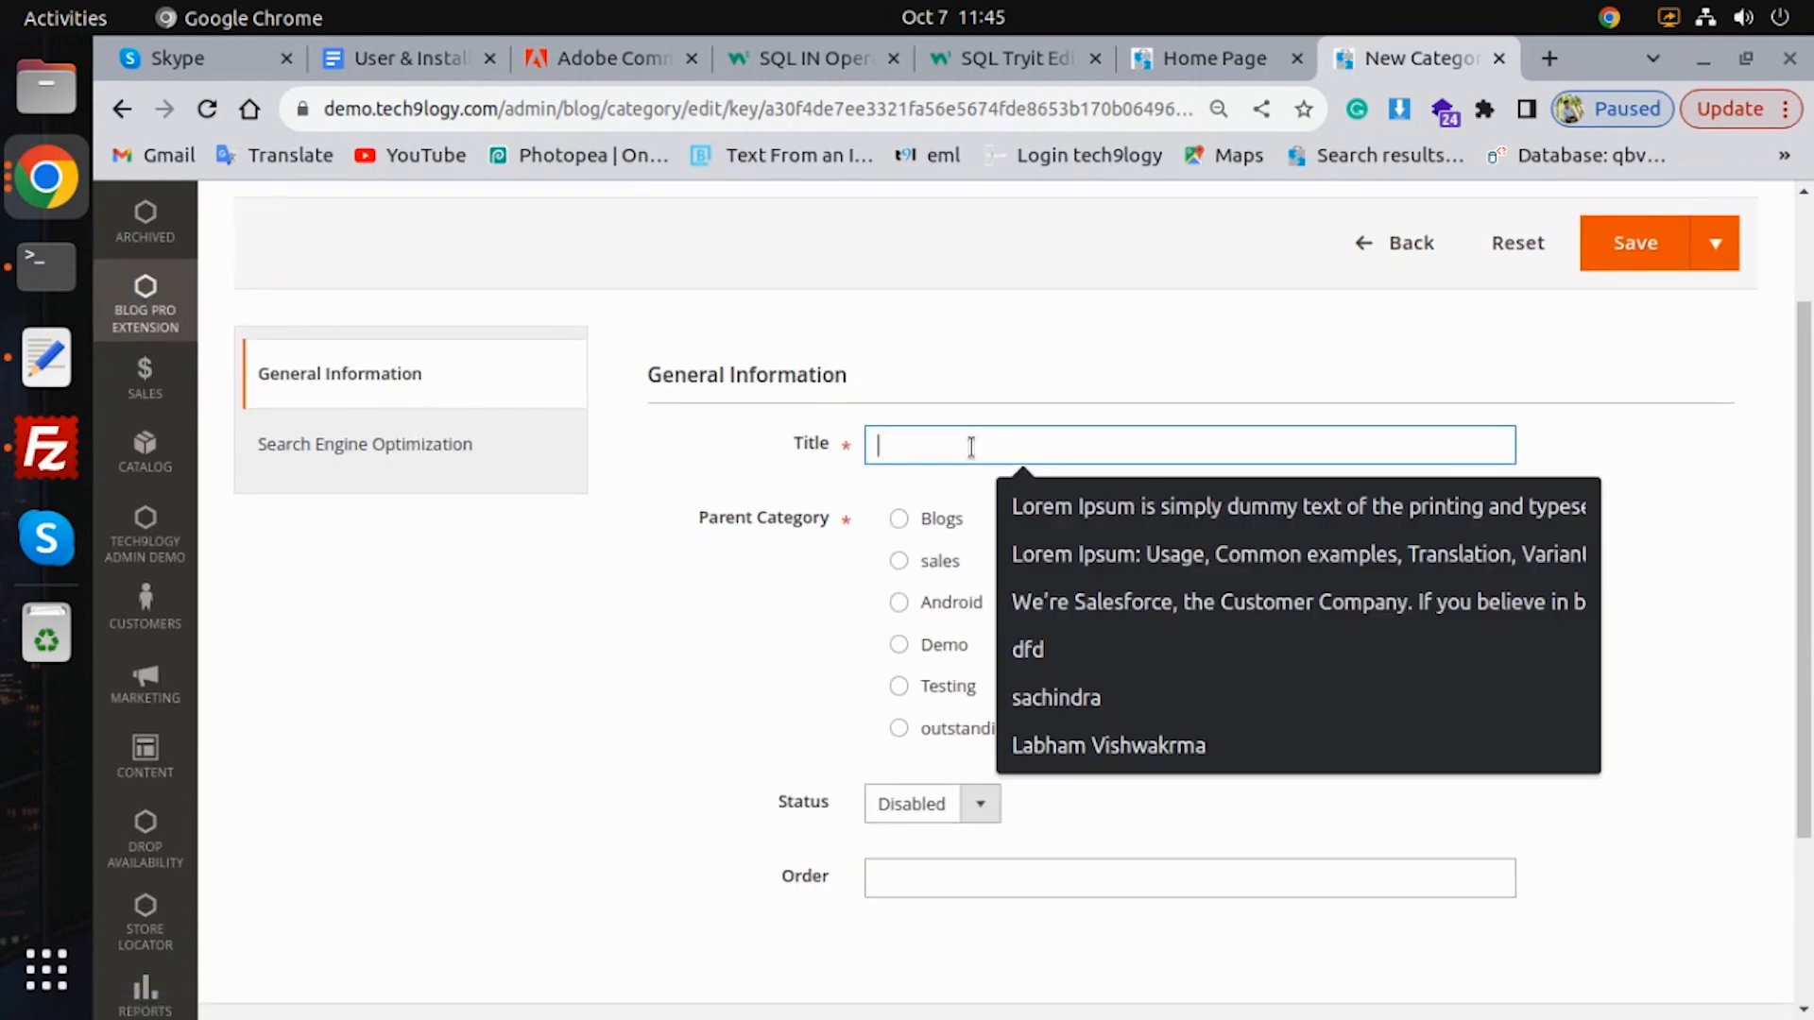
pyautogui.write('test')
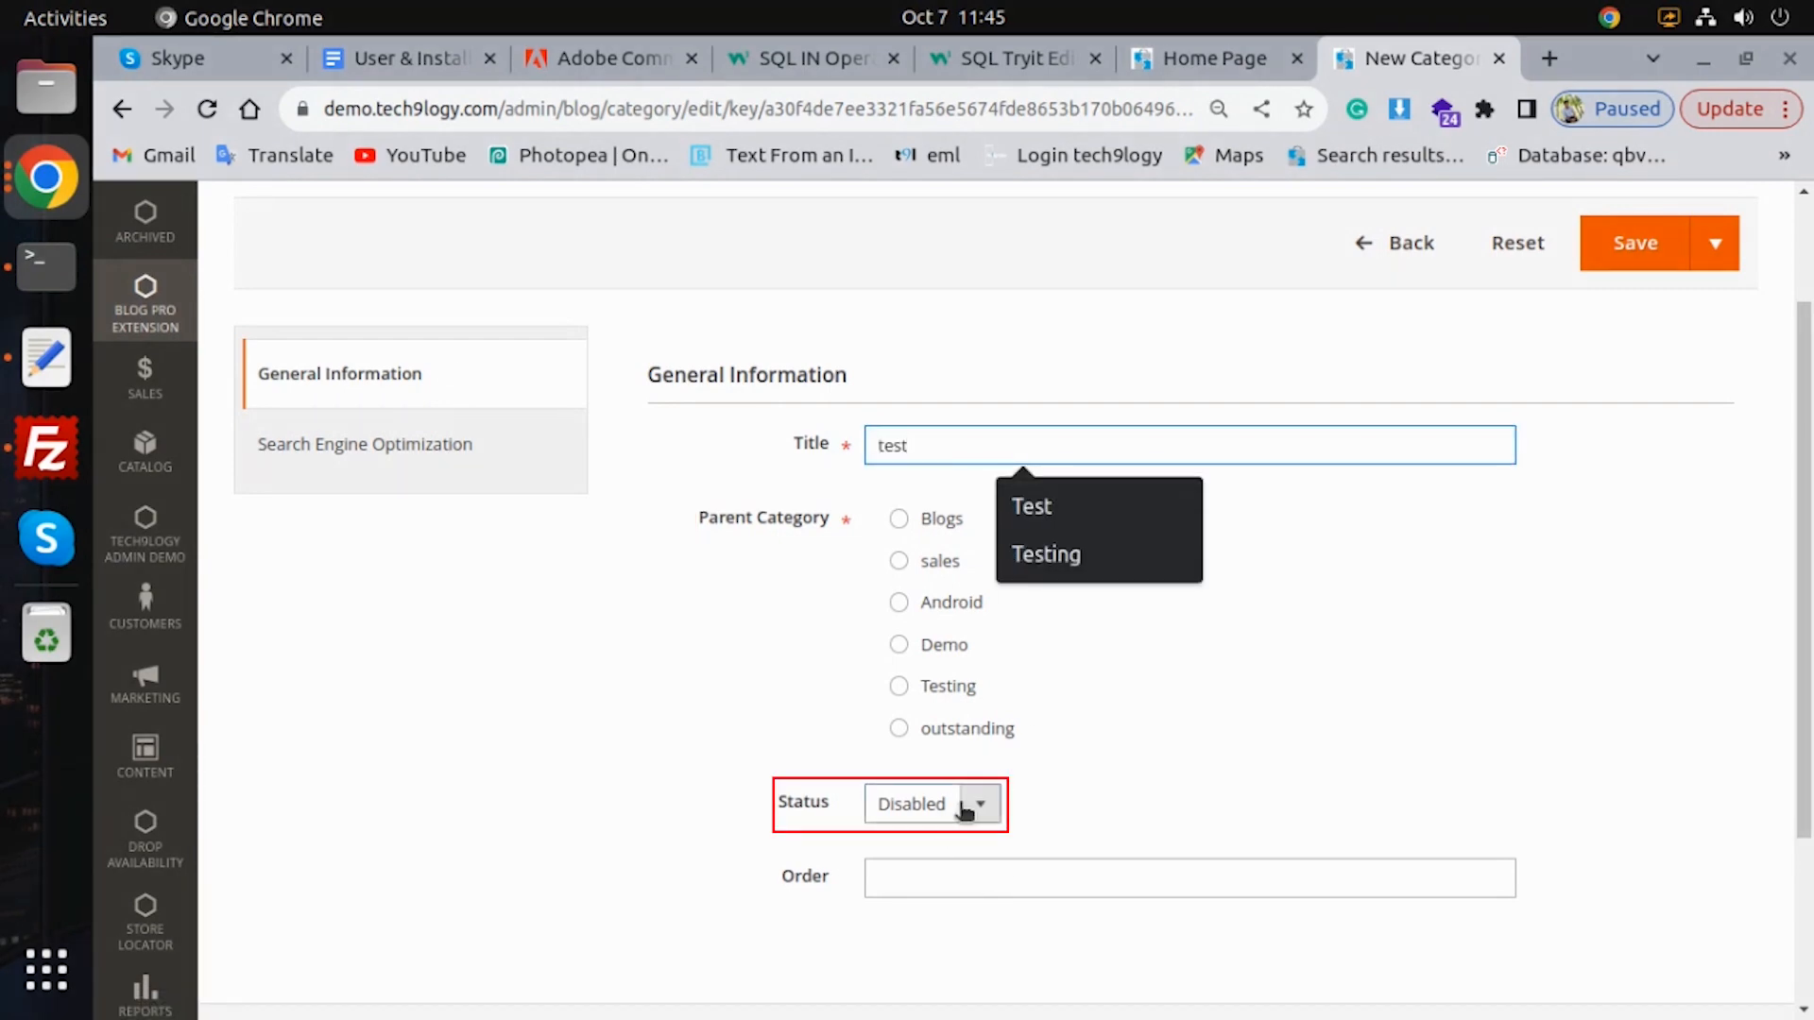
pyautogui.click(973, 804)
pyautogui.click(978, 860)
pyautogui.click(916, 877)
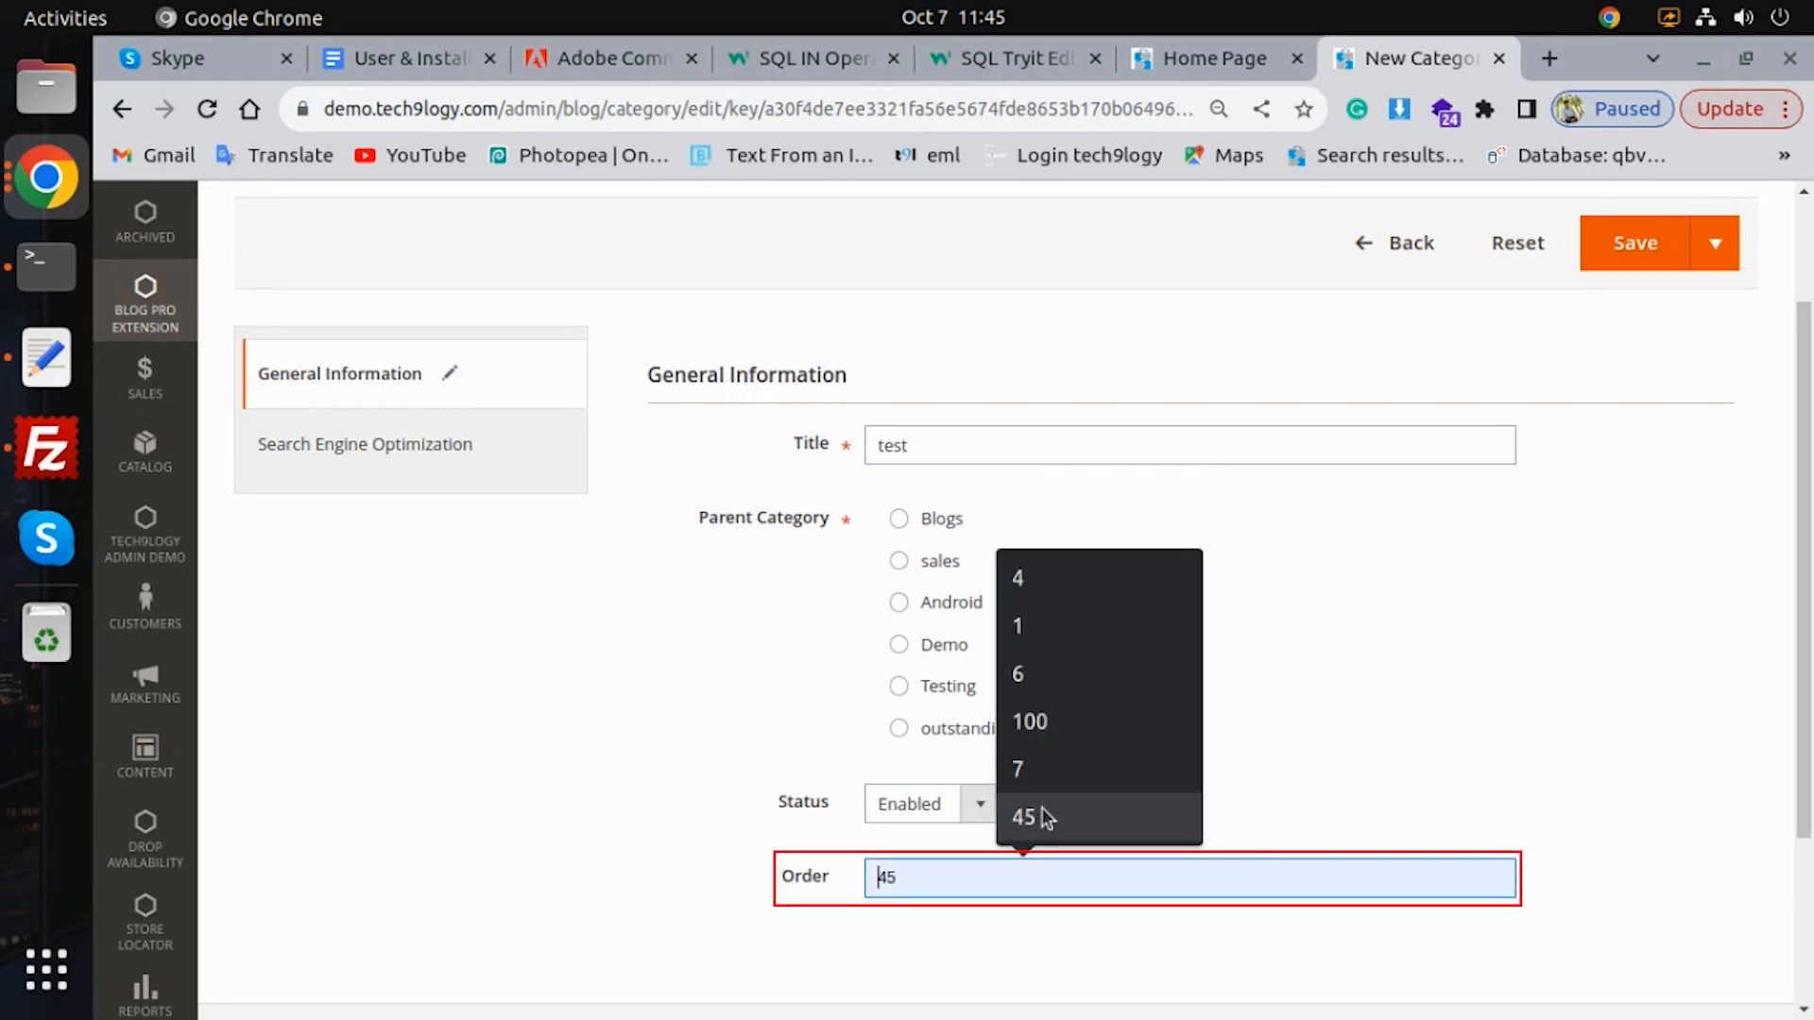
pyautogui.write('10')
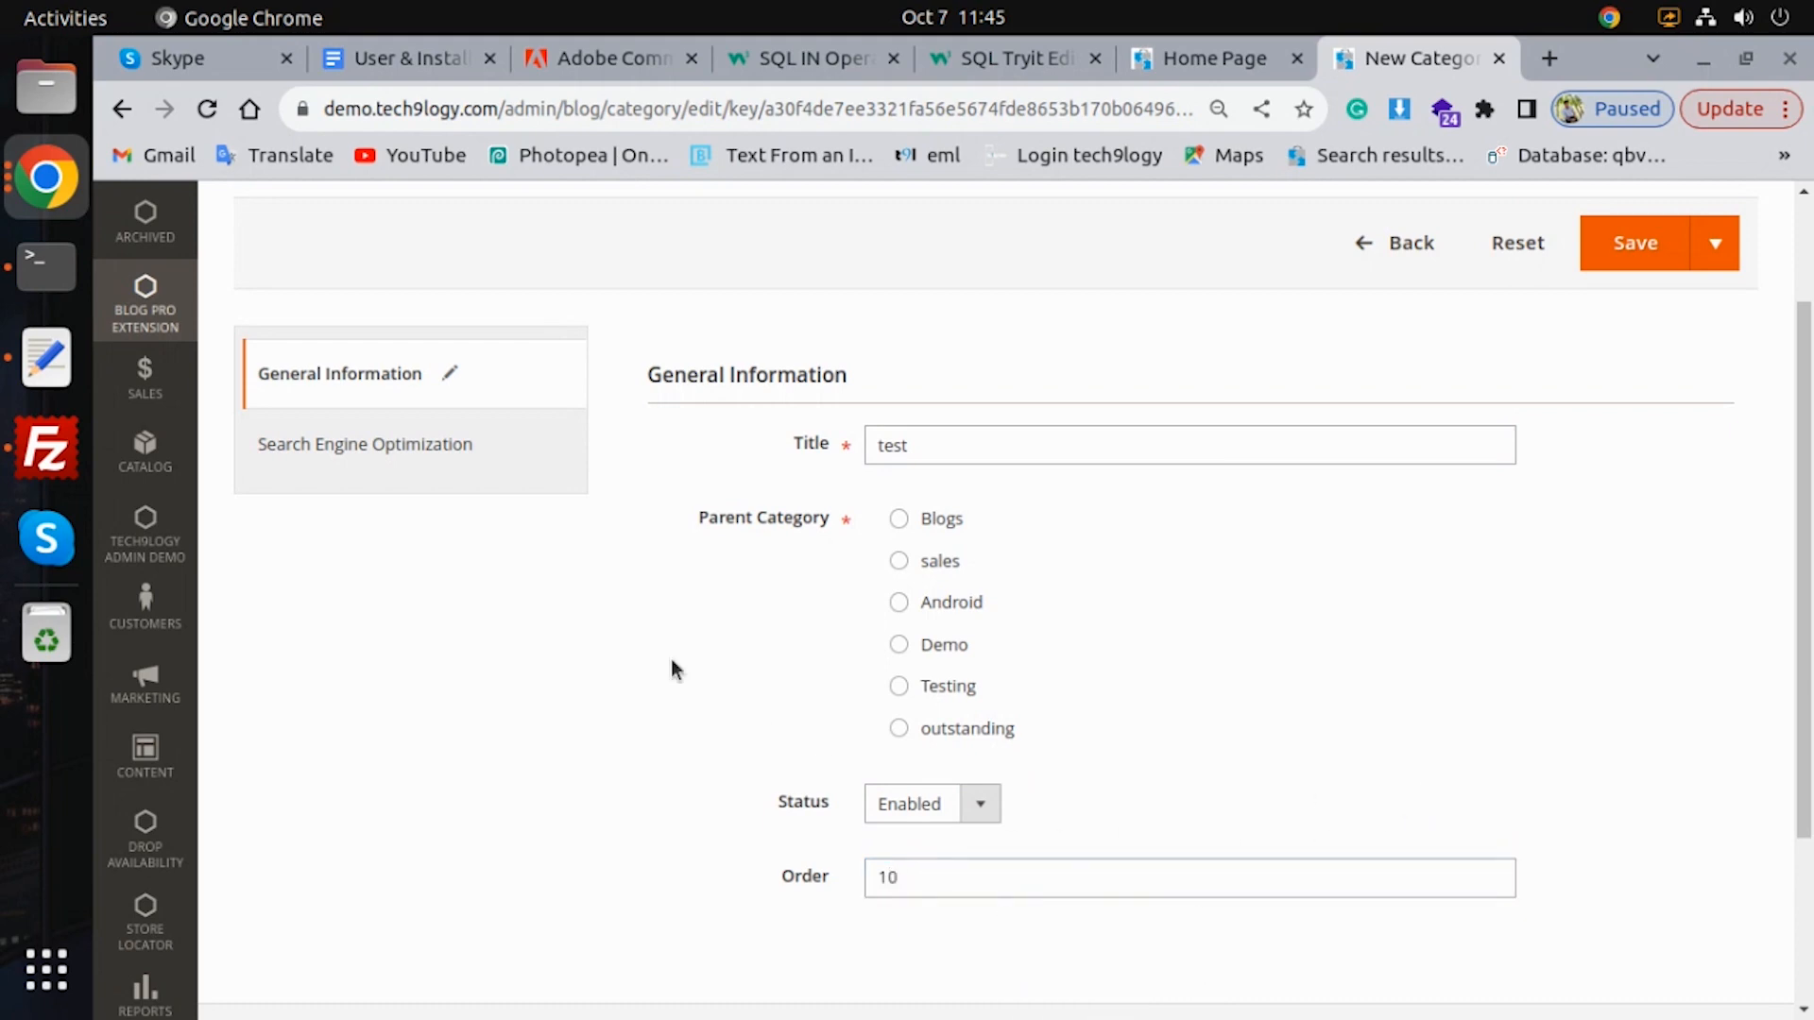
# Step: Set the new category's URL Key to "test" in its Search Engine Optimization settings
pyautogui.click(398, 458)
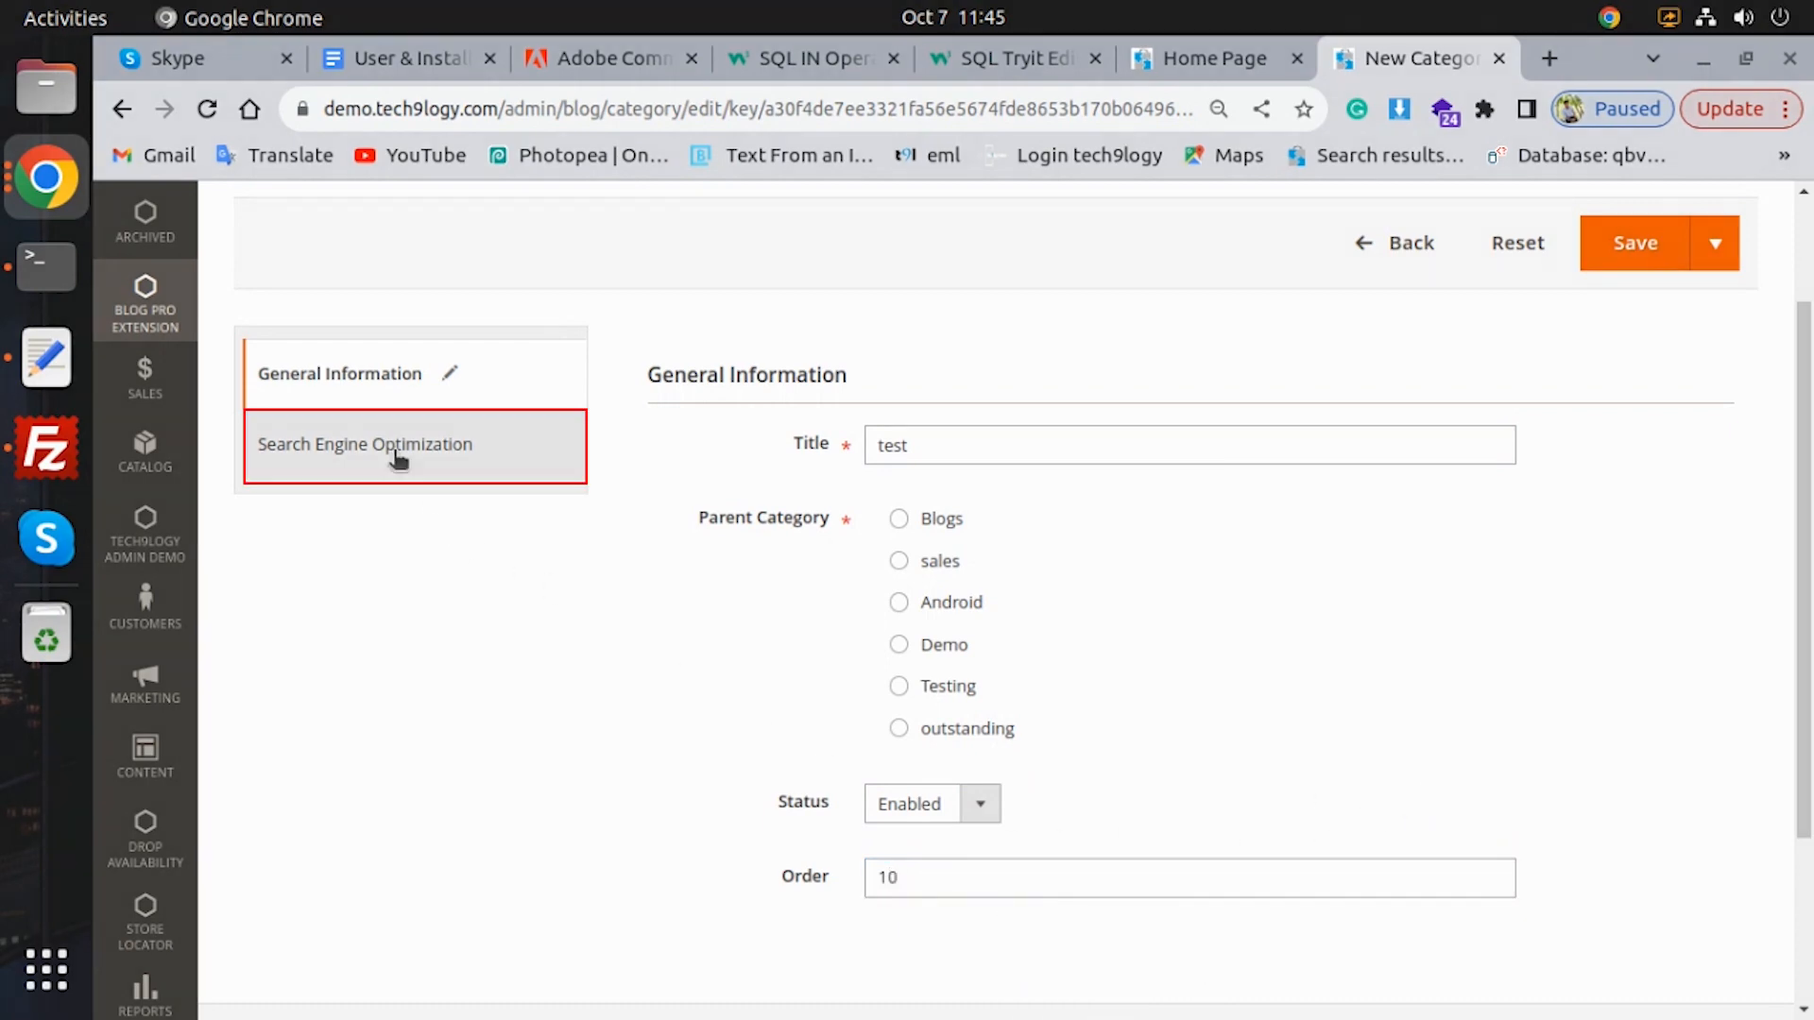
pyautogui.click(398, 460)
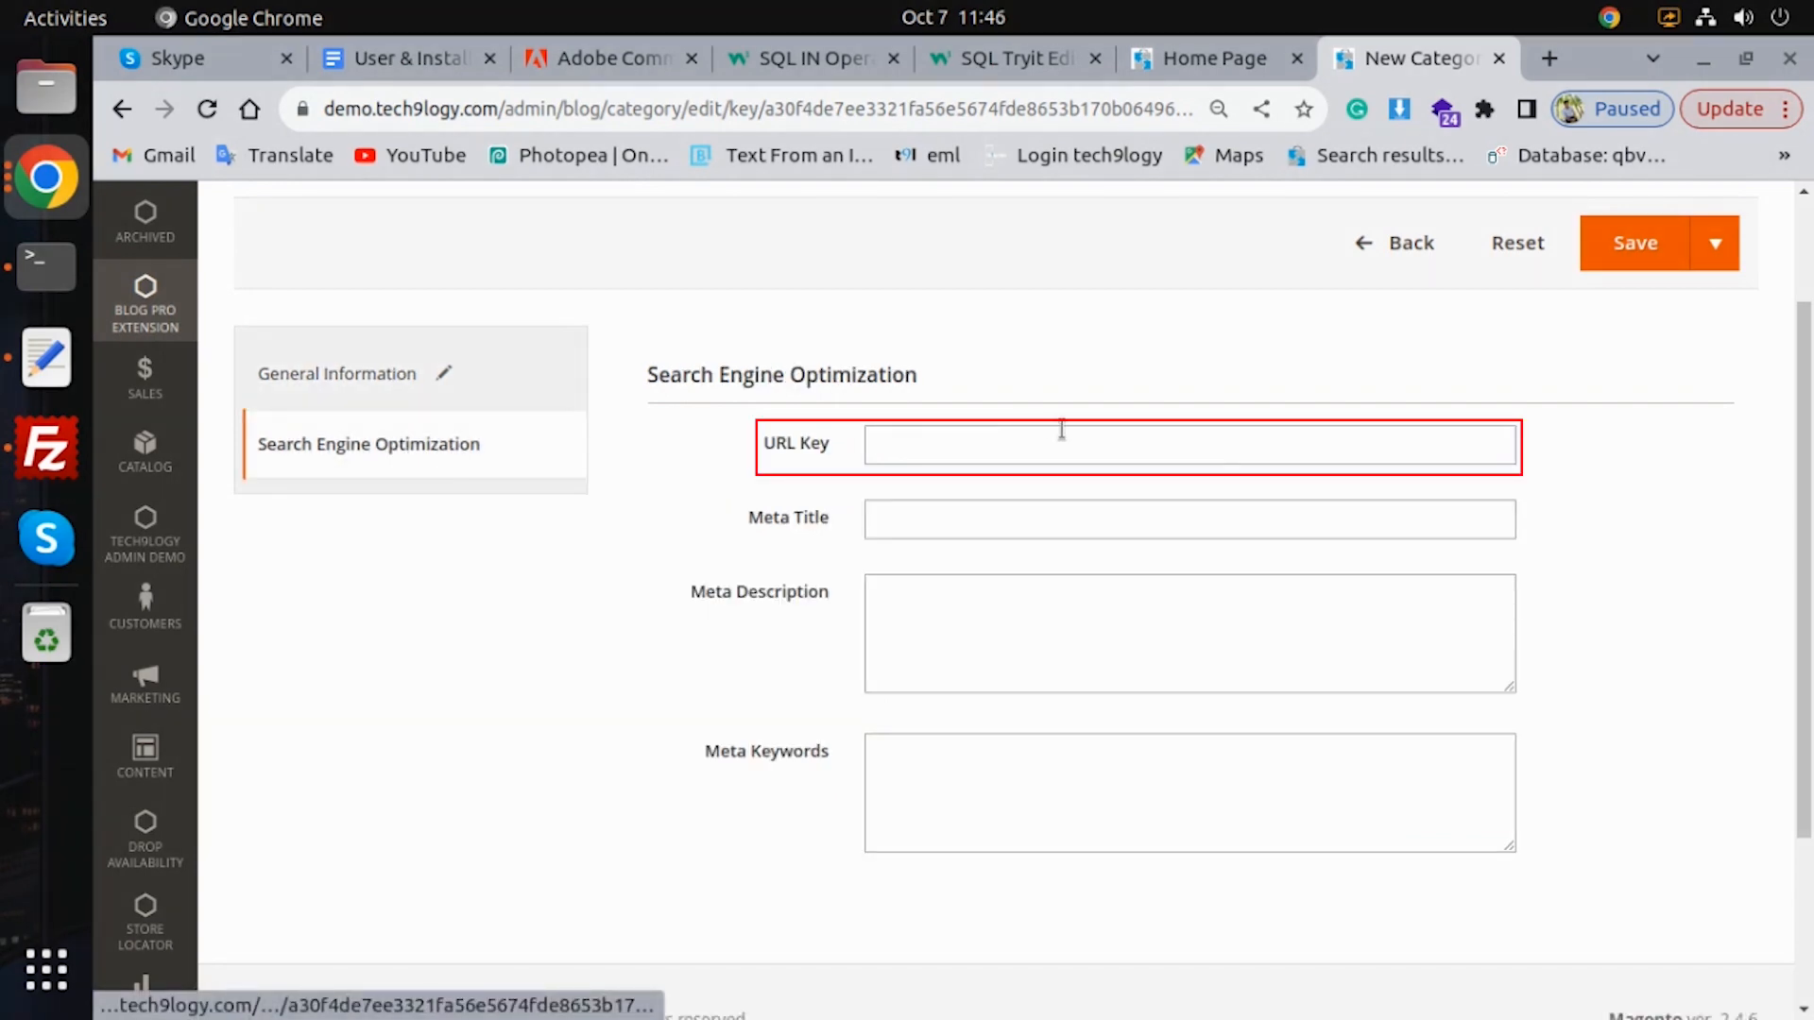
pyautogui.click(973, 442)
pyautogui.write('test')
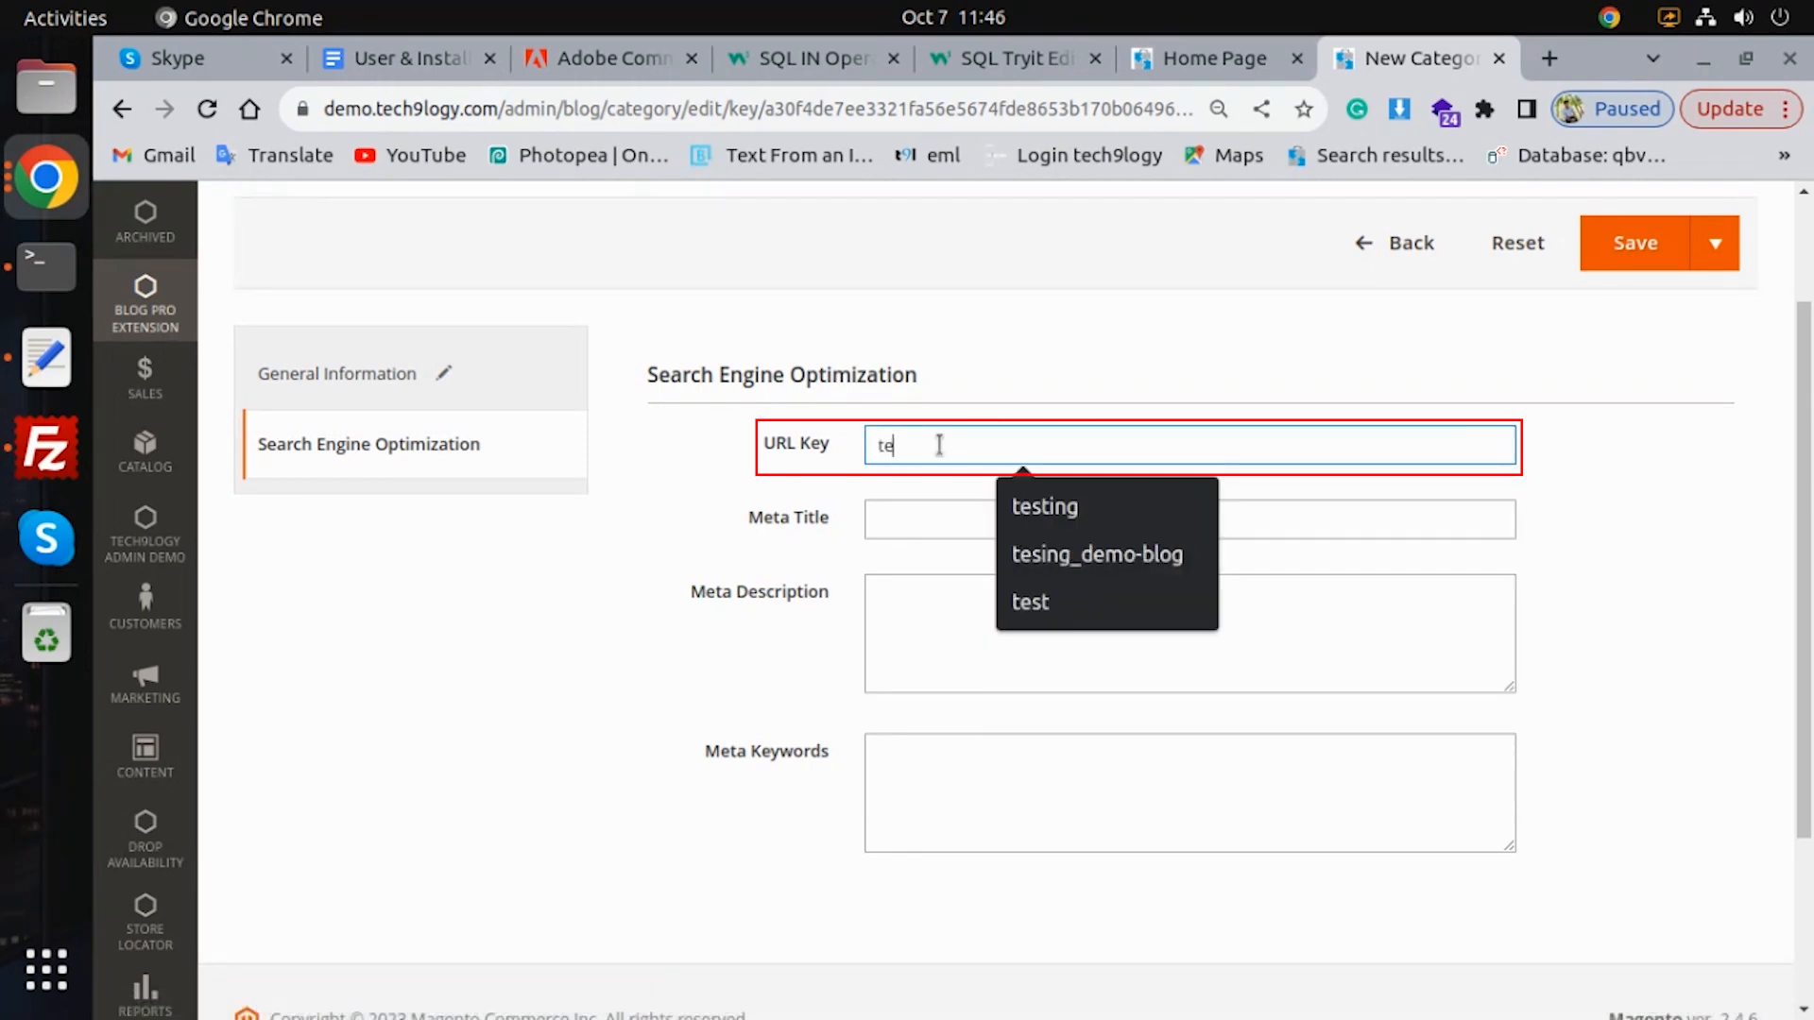
# Step: Set the category's Meta Title, Meta Description and Meta Keywords to "test" and save the category
pyautogui.click(942, 517)
pyautogui.write('test')
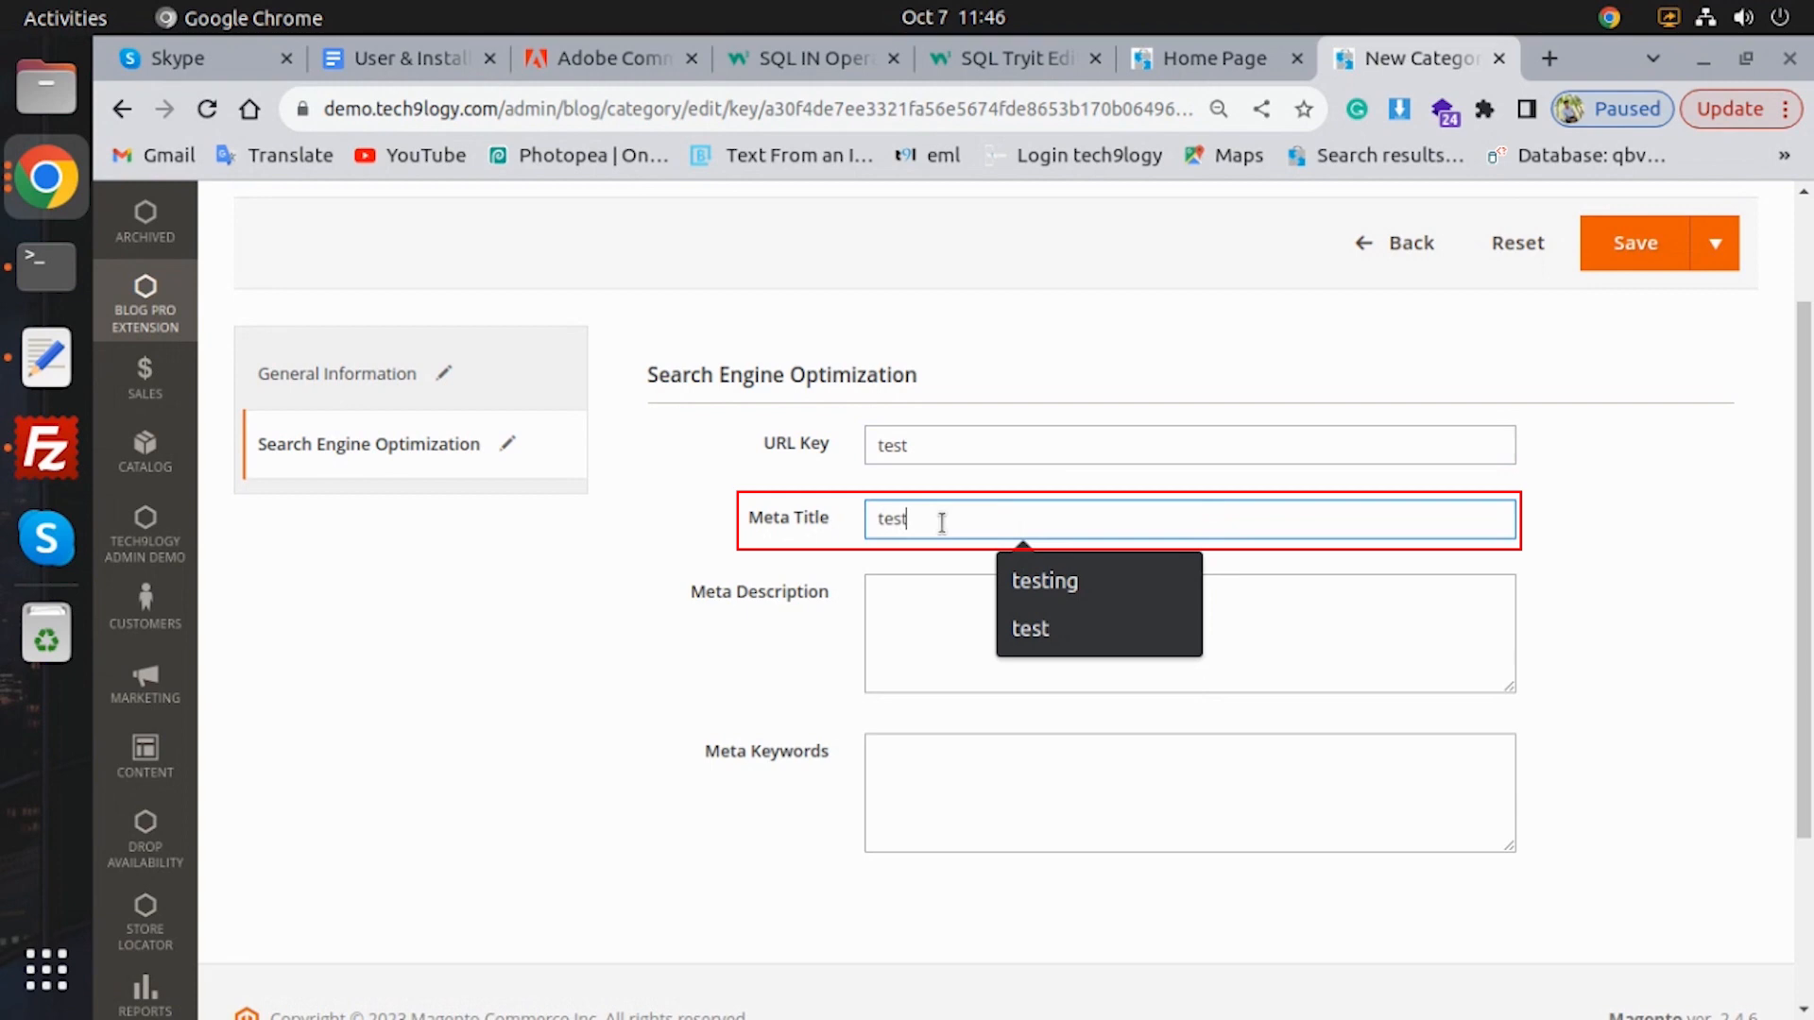
pyautogui.click(944, 668)
pyautogui.write('te')
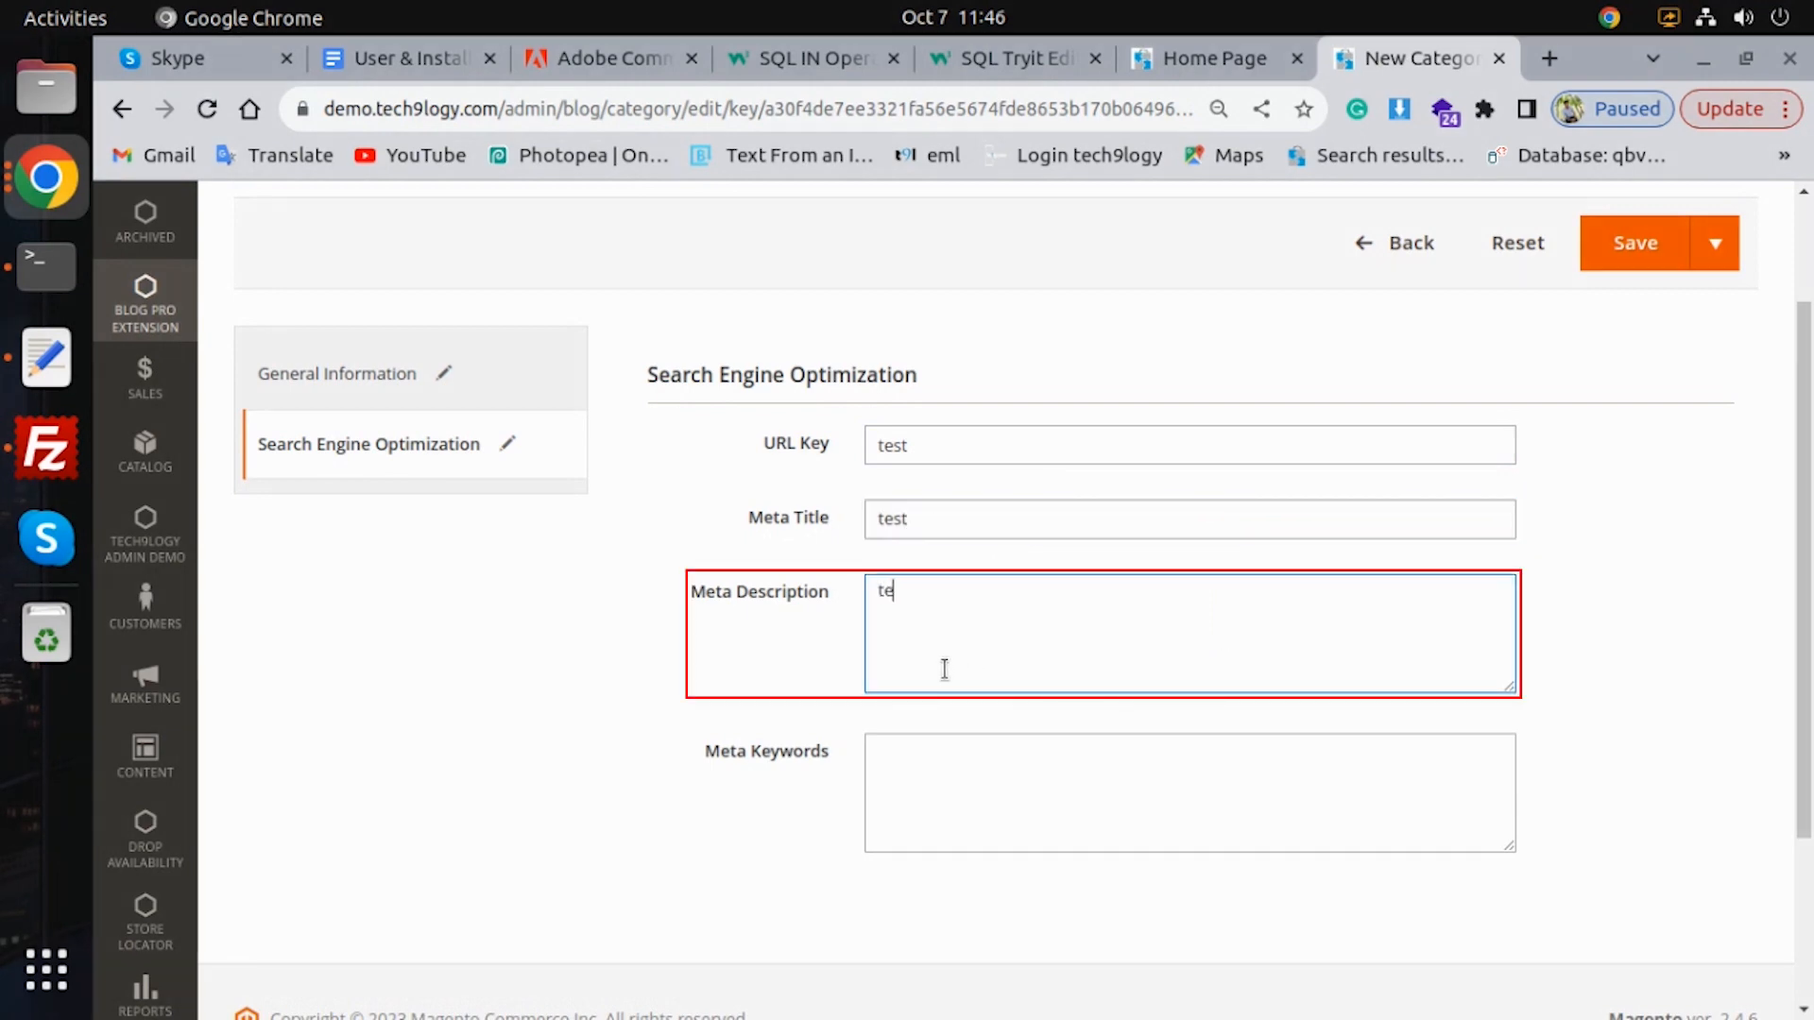
pyautogui.write('st')
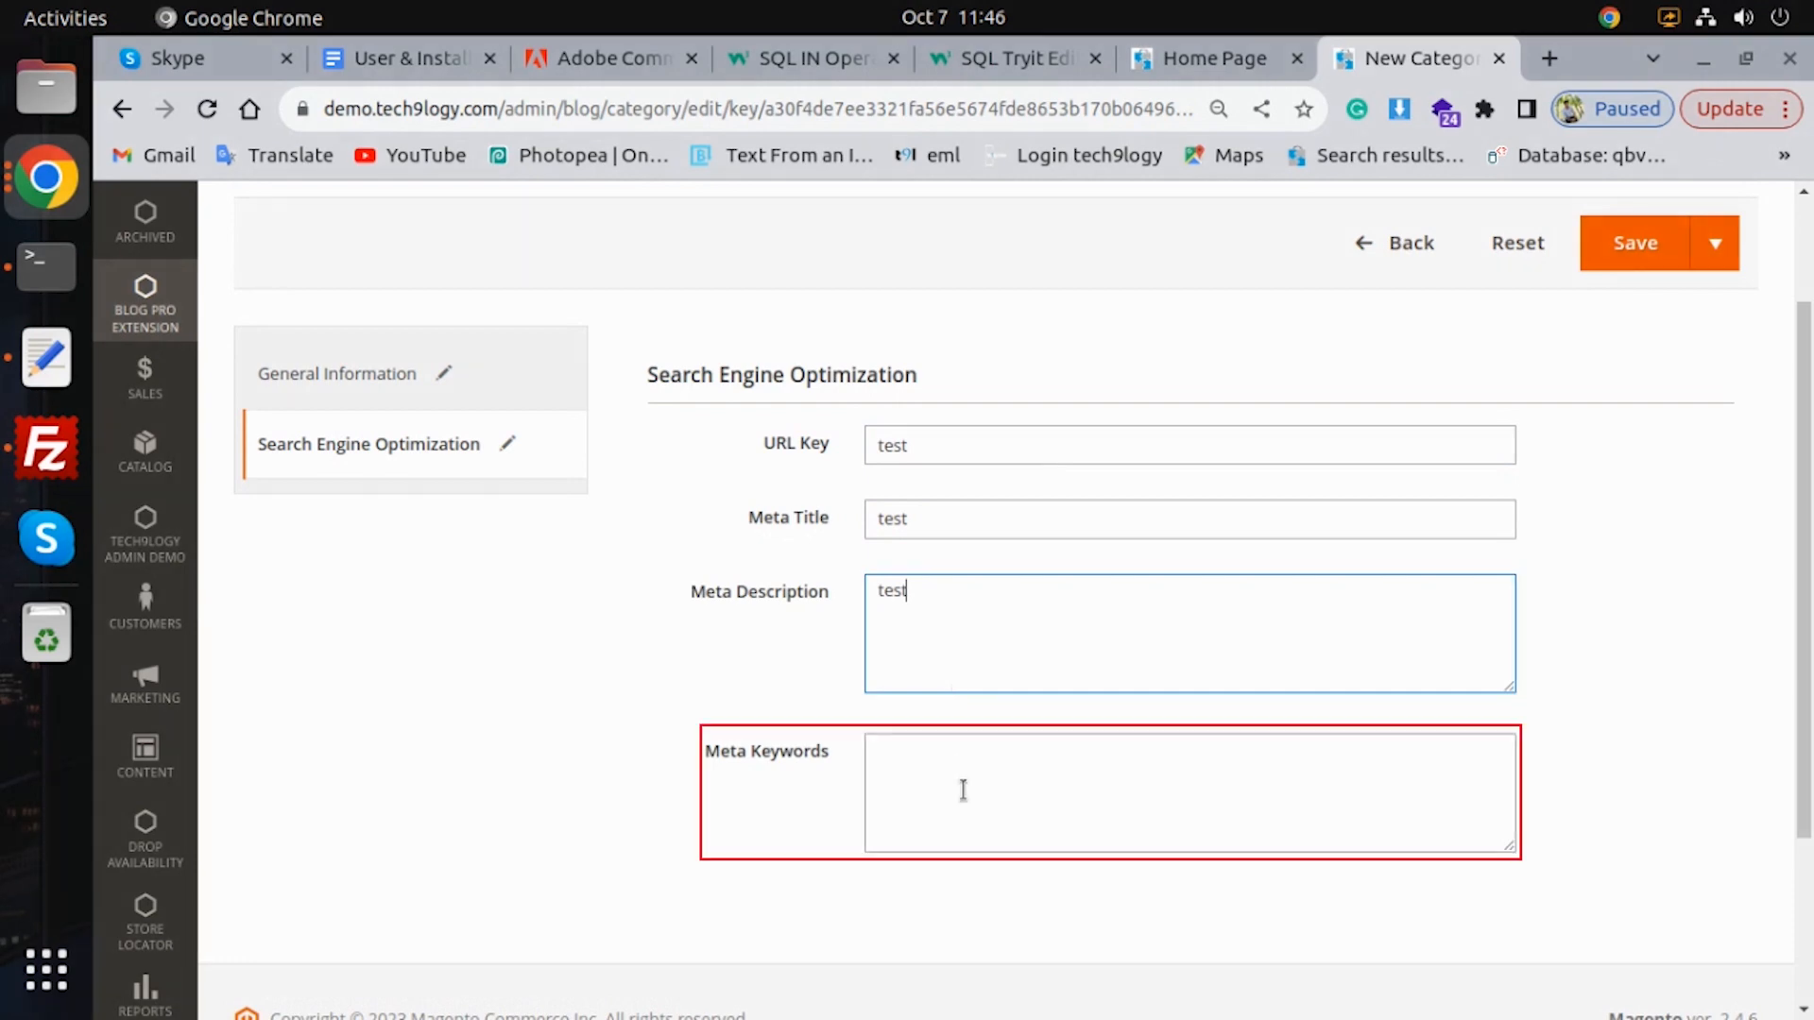
pyautogui.click(960, 790)
pyautogui.write('test')
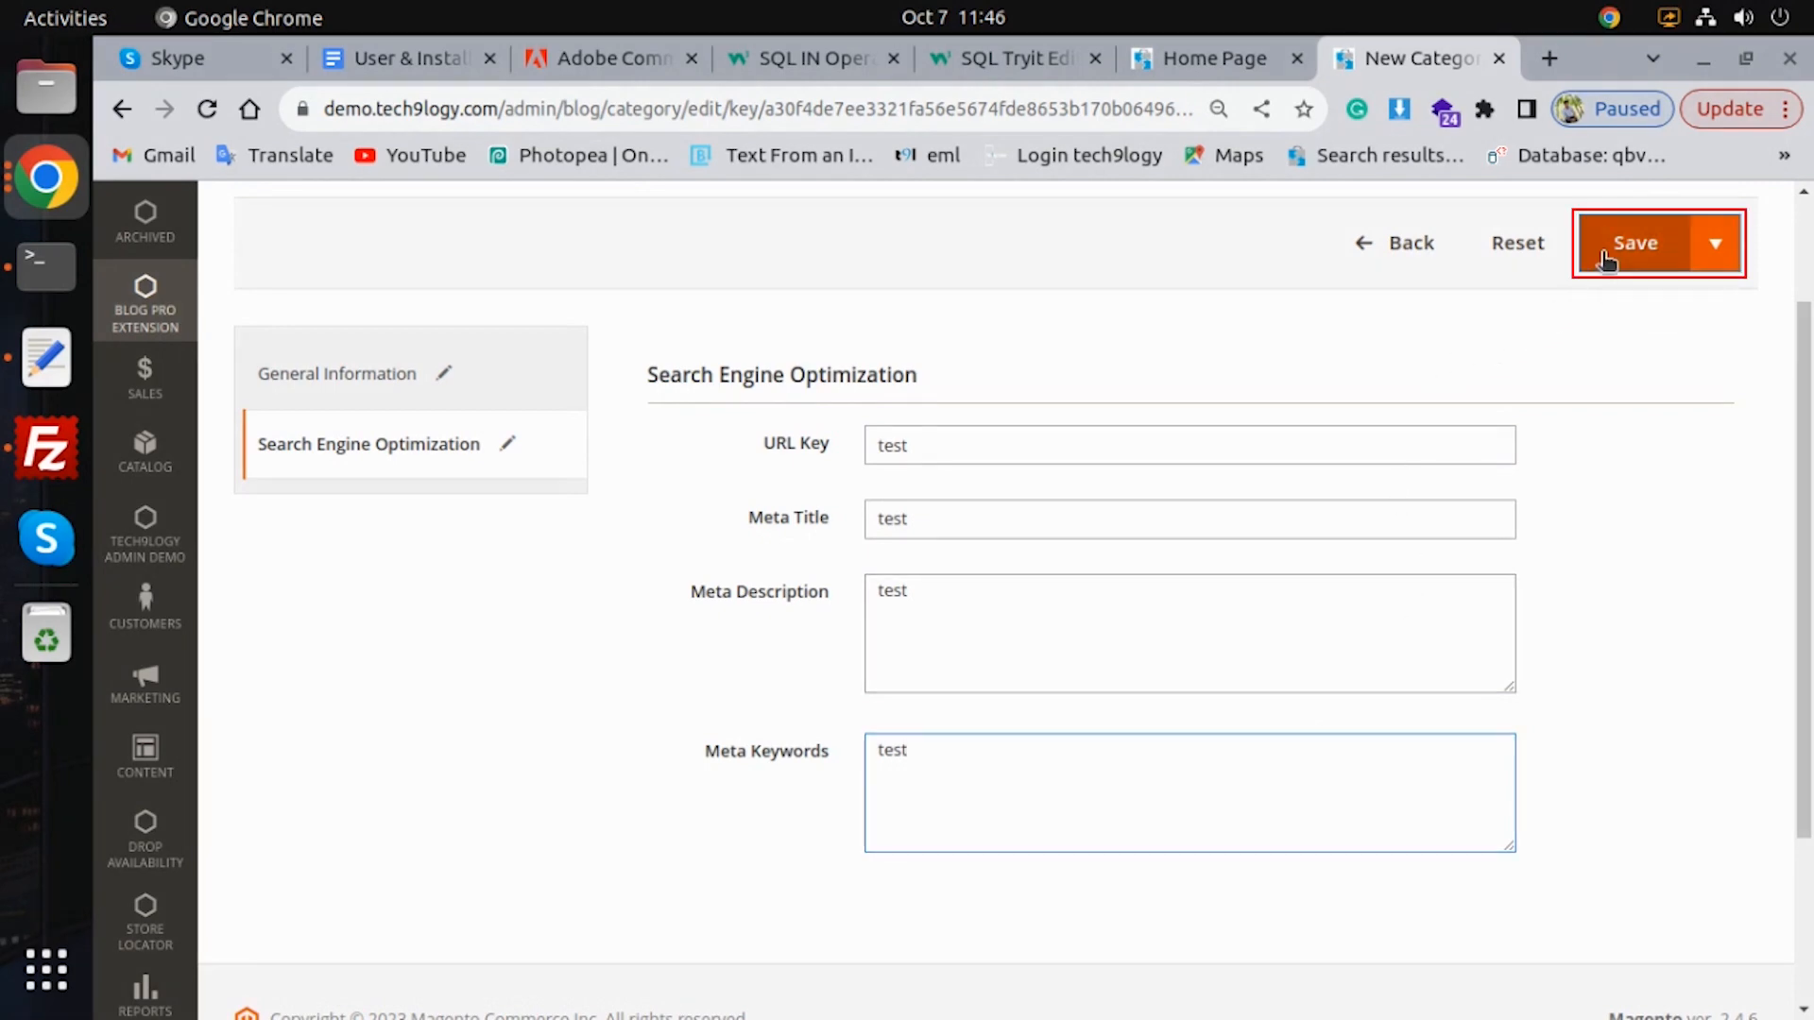
pyautogui.click(1635, 247)
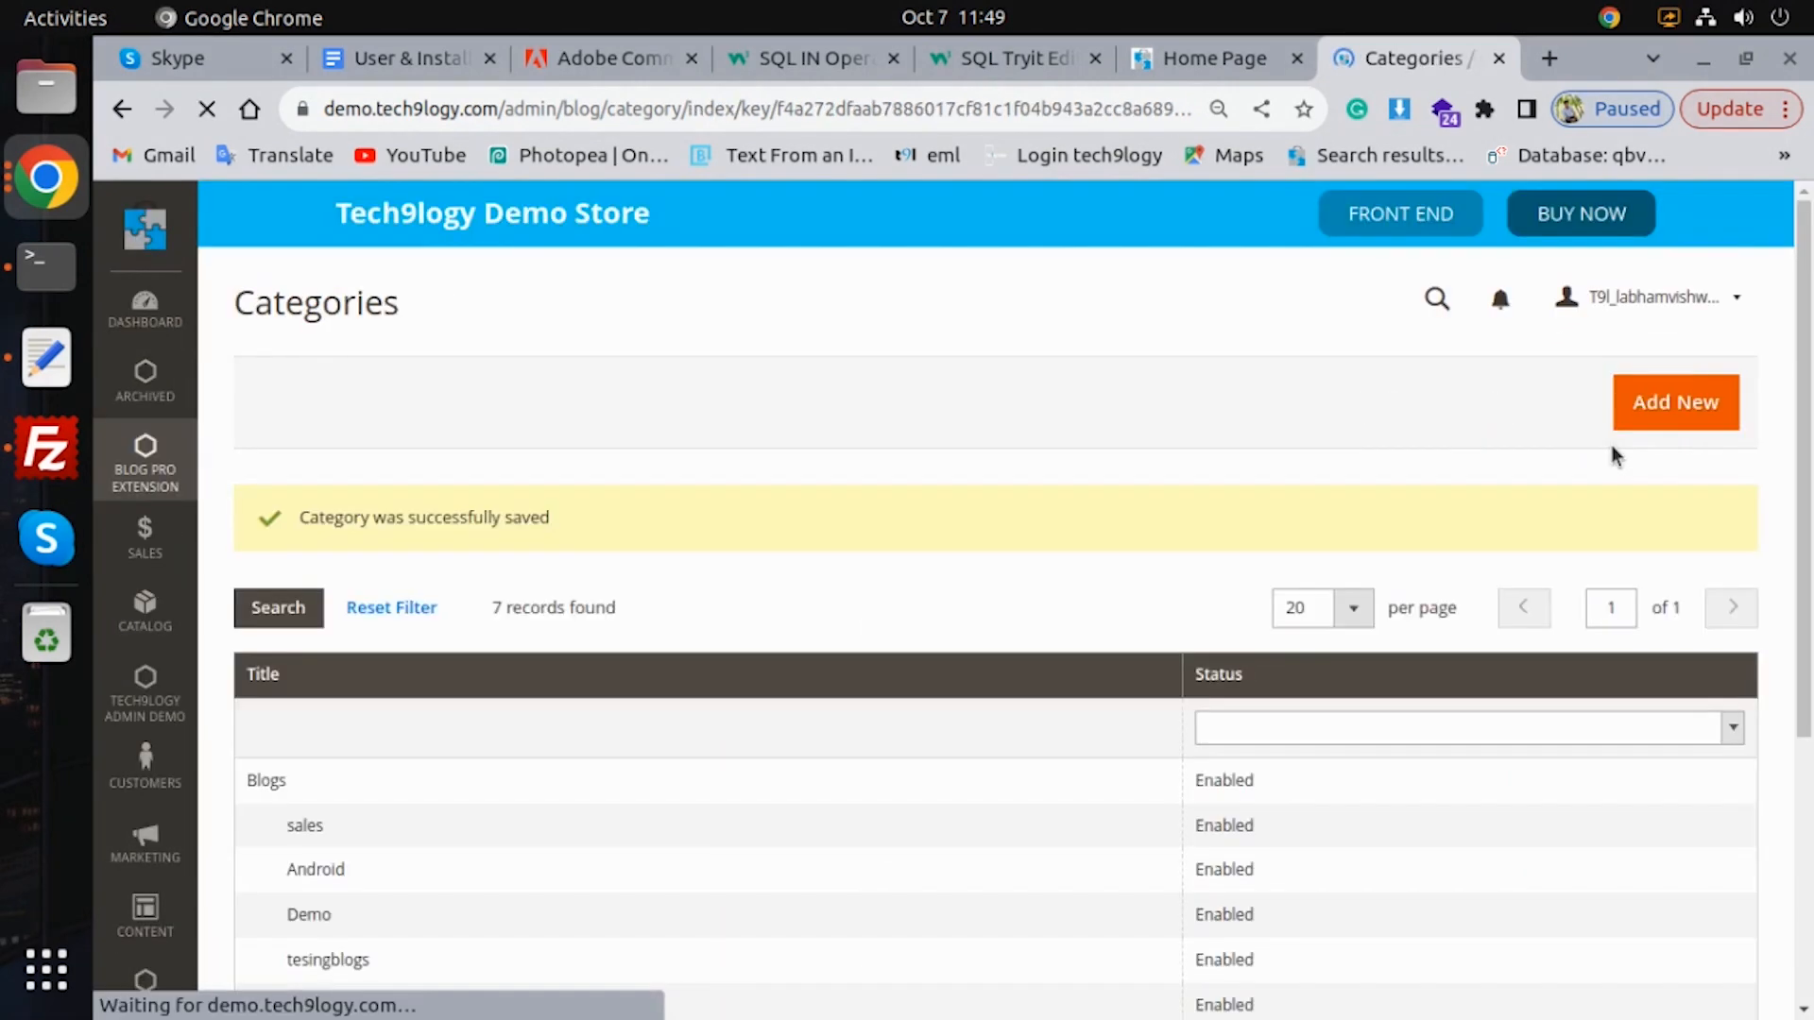
pyautogui.scroll(-5, 1122, 551)
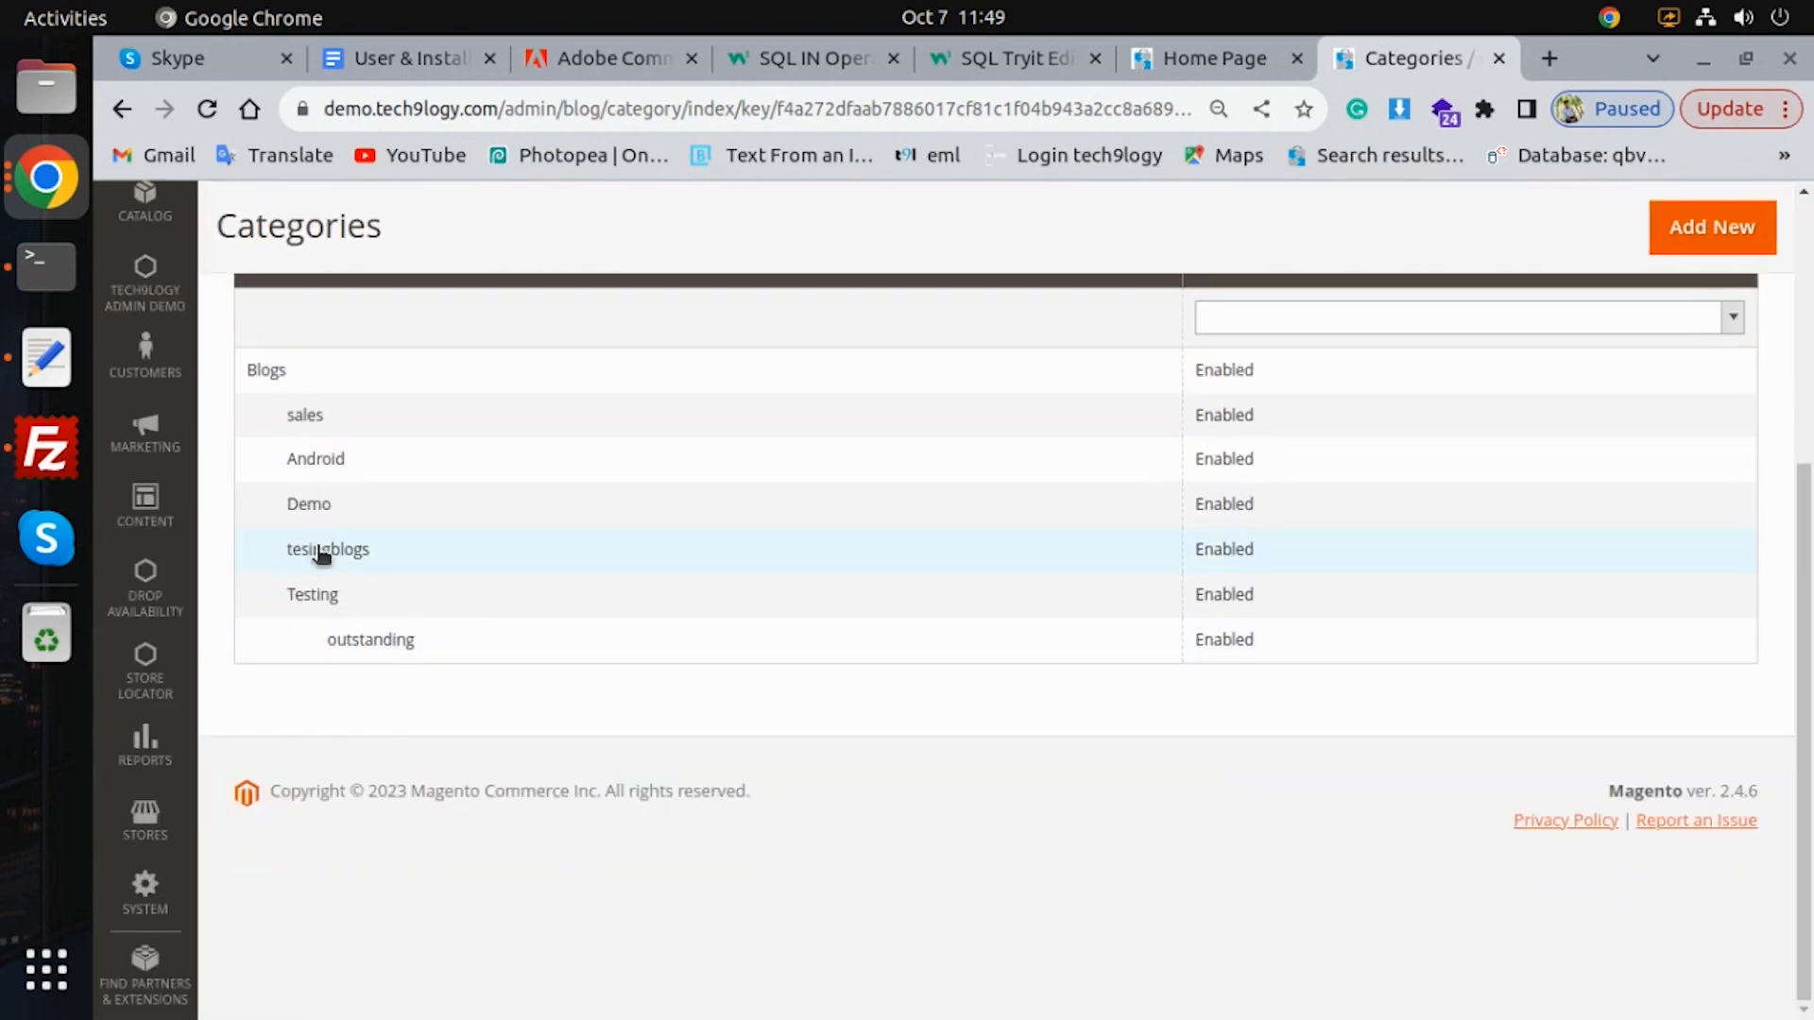
pyautogui.scroll(5, 316, 554)
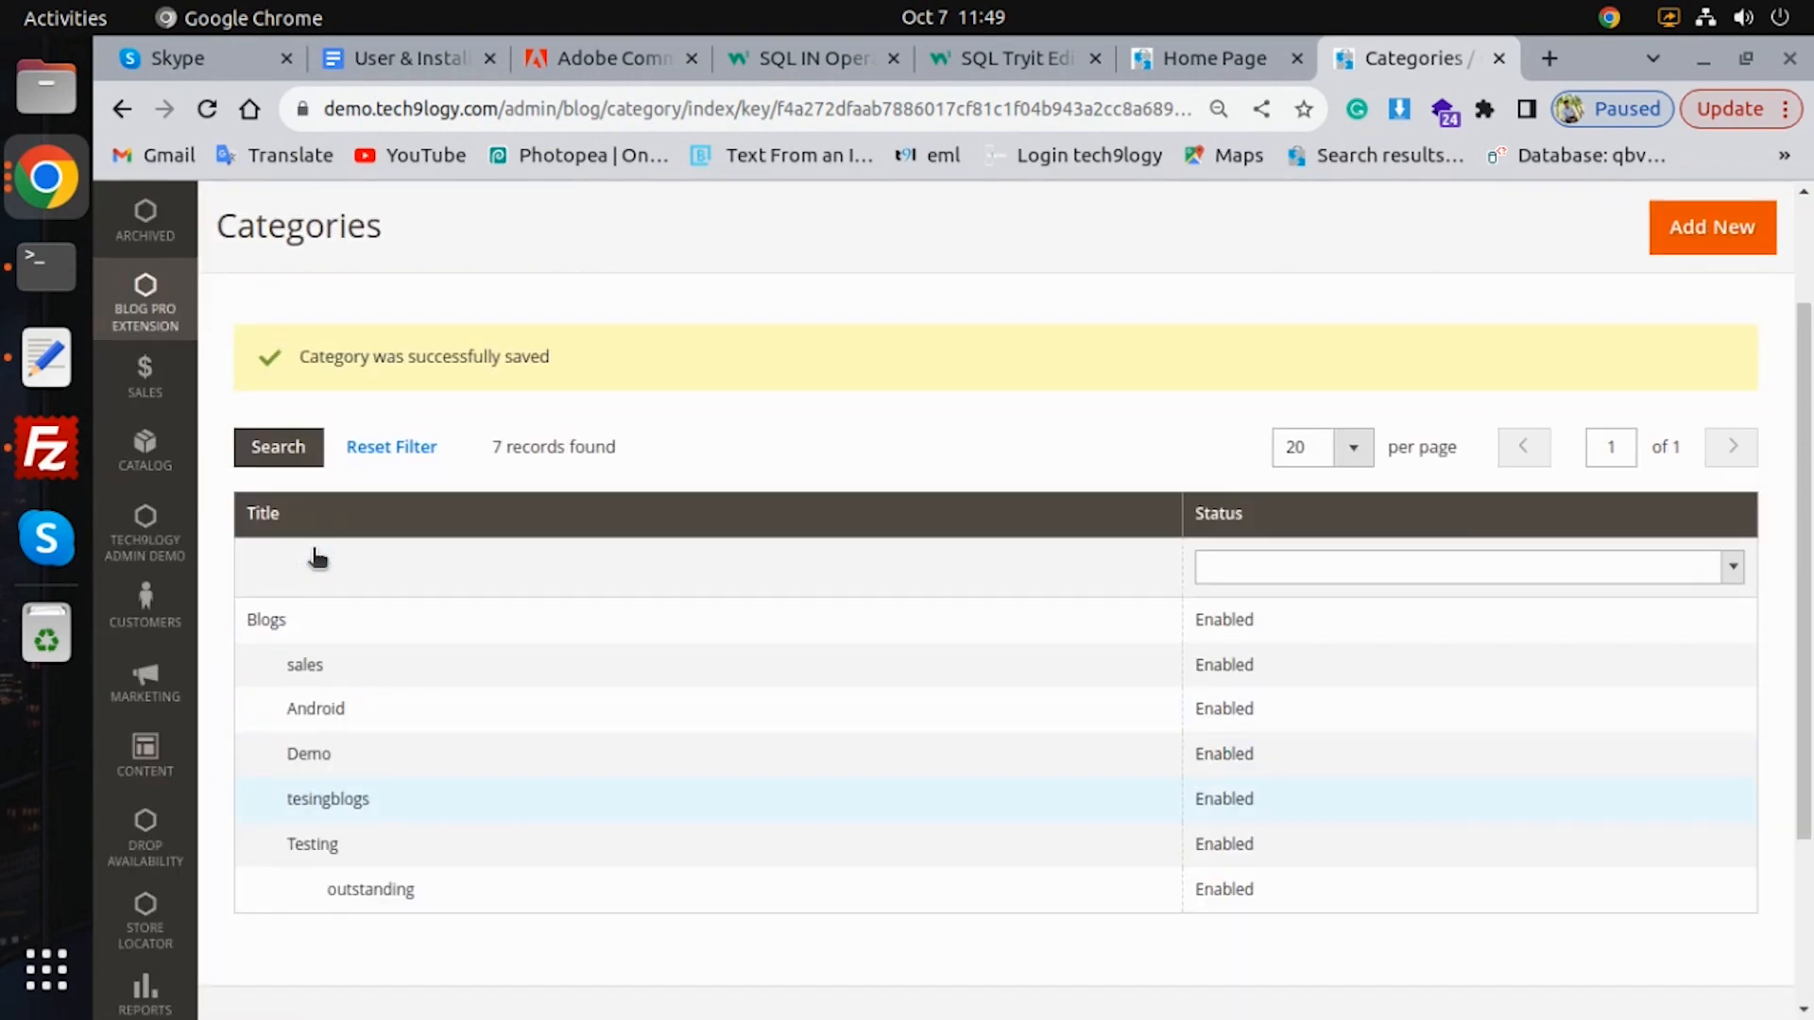
# Step: Open the Author details page of the Blog Pro Extension and look over the list of authors
pyautogui.click(147, 364)
pyautogui.click(253, 370)
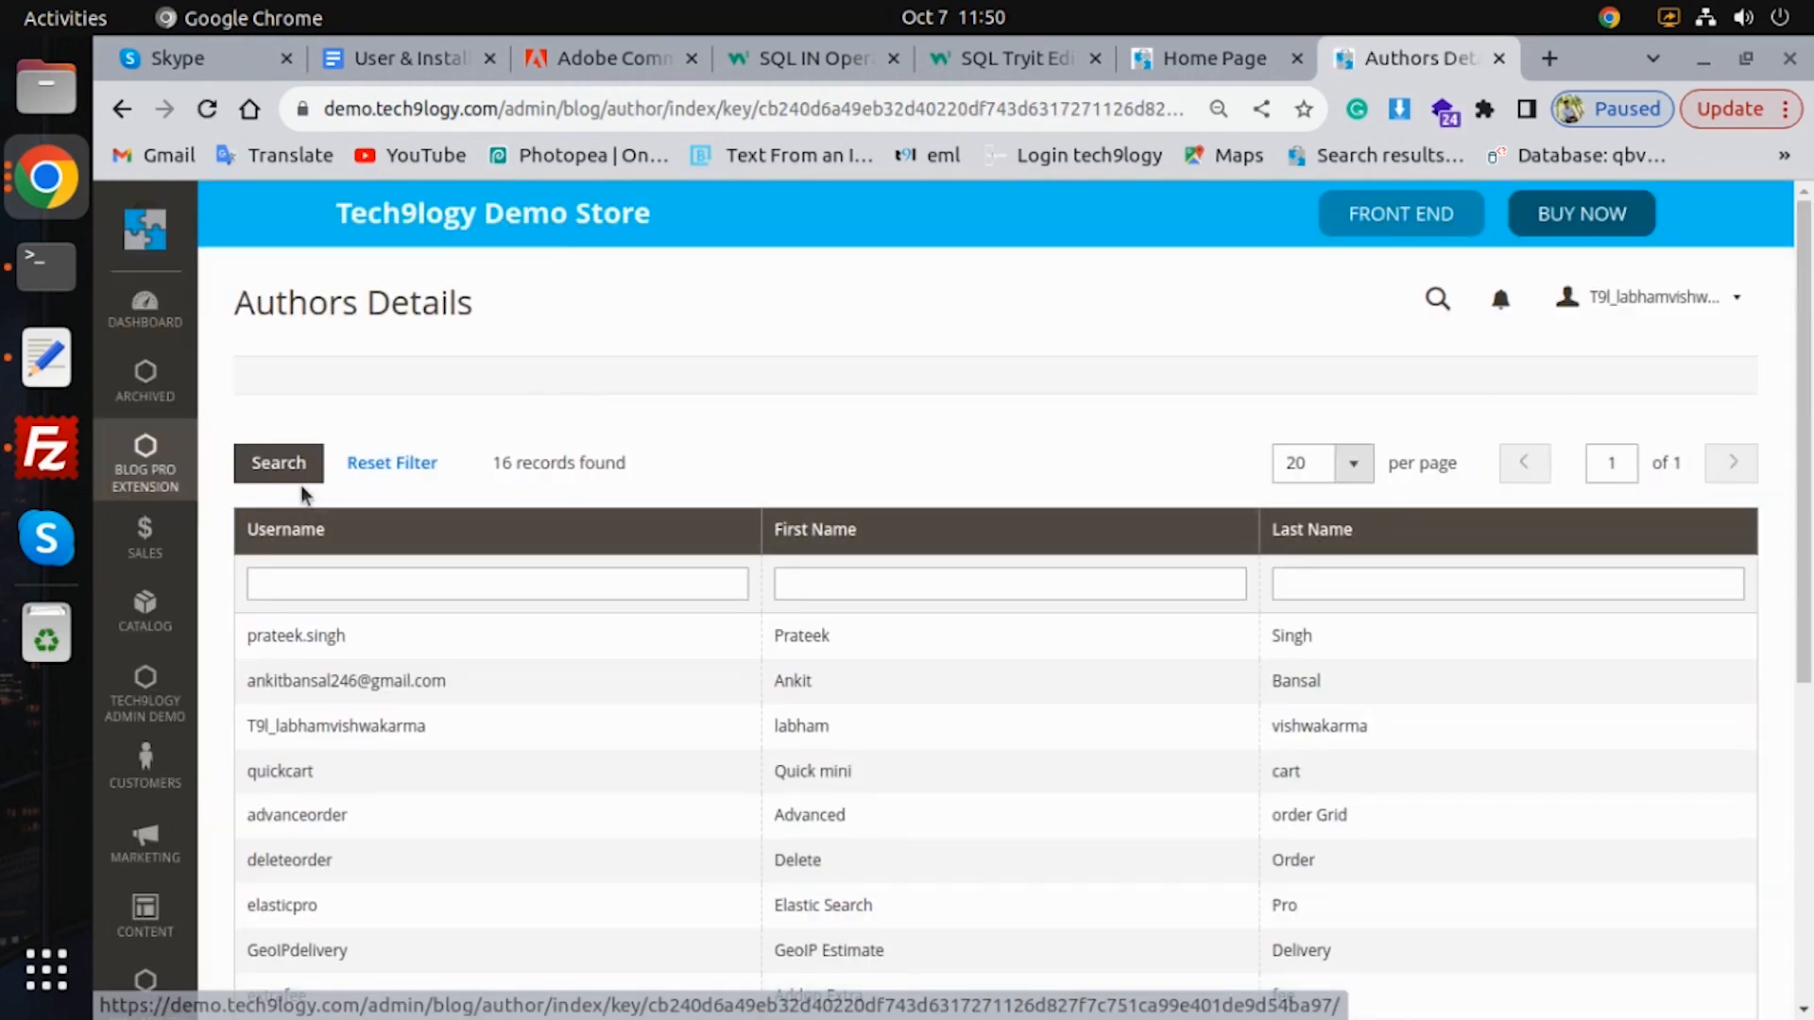
pyautogui.scroll(-5, 1221, 510)
pyautogui.scroll(-1, 636, 627)
pyautogui.scroll(10, 636, 627)
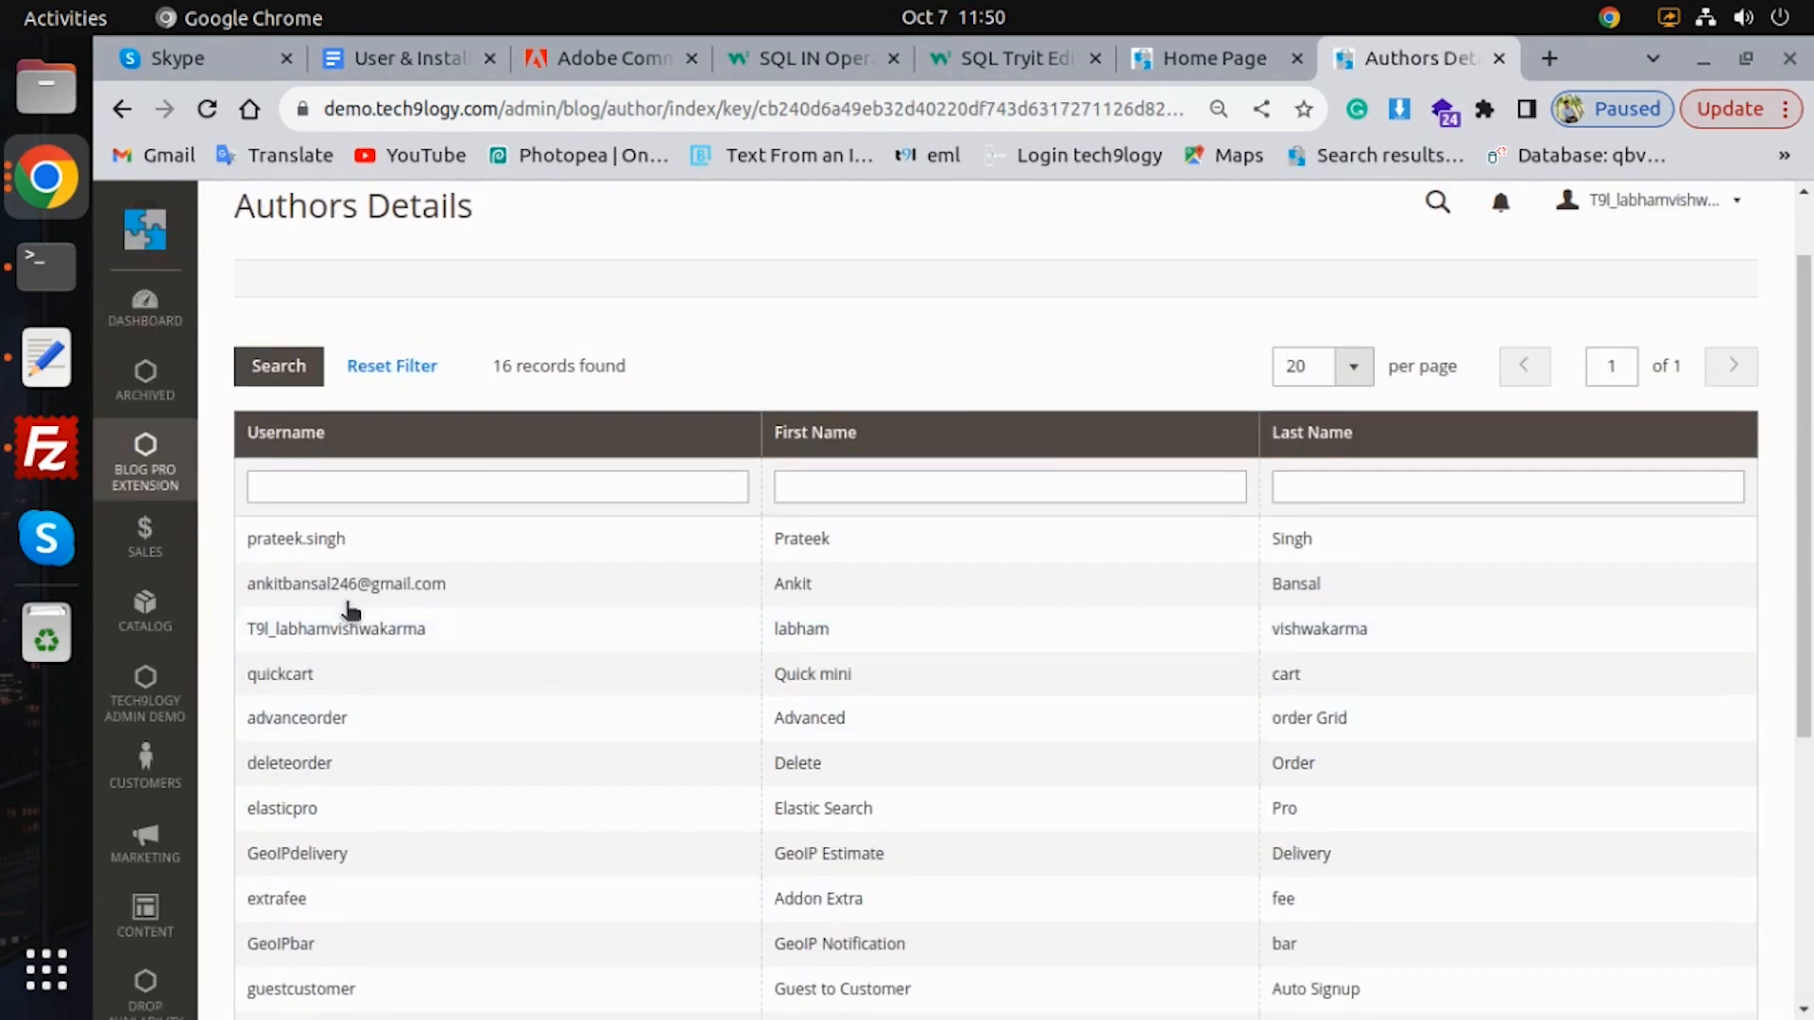
pyautogui.scroll(-10, 745, 466)
pyautogui.scroll(2, 315, 470)
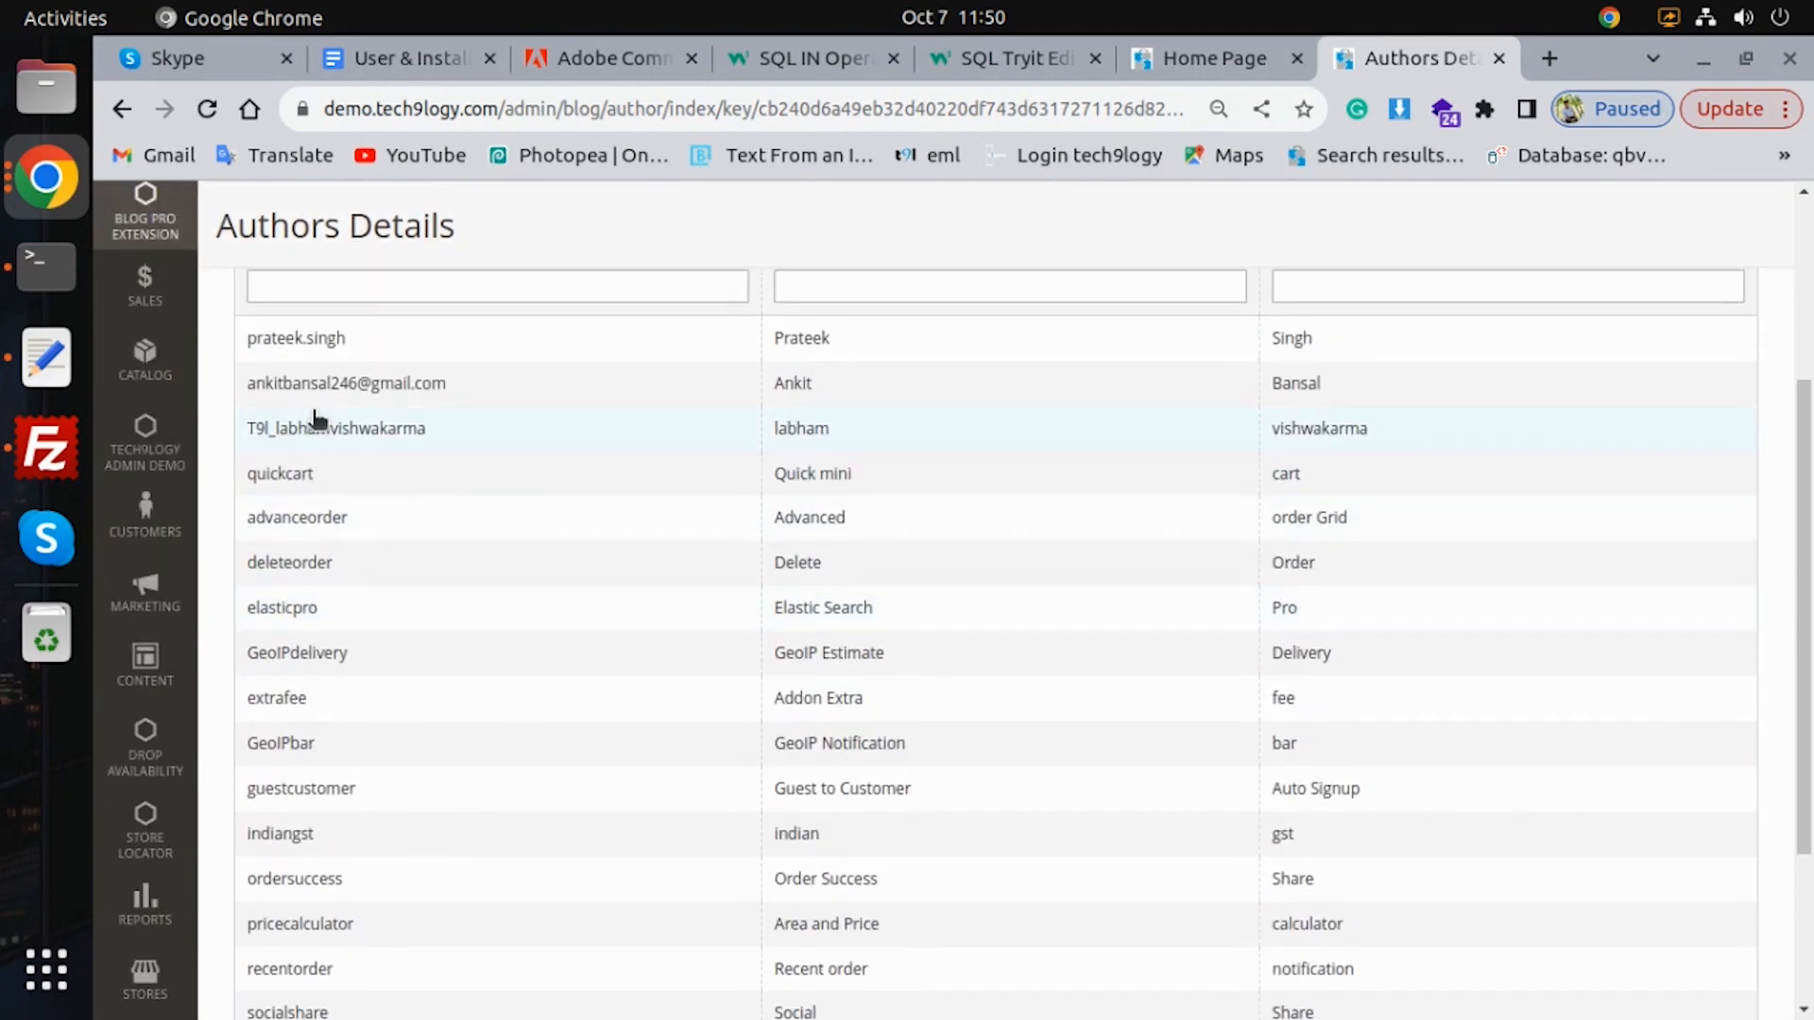
pyautogui.scroll(2, 141, 352)
# Step: Open the All Blog Posts list, look over the existing posts, and start adding a new blog
pyautogui.click(141, 352)
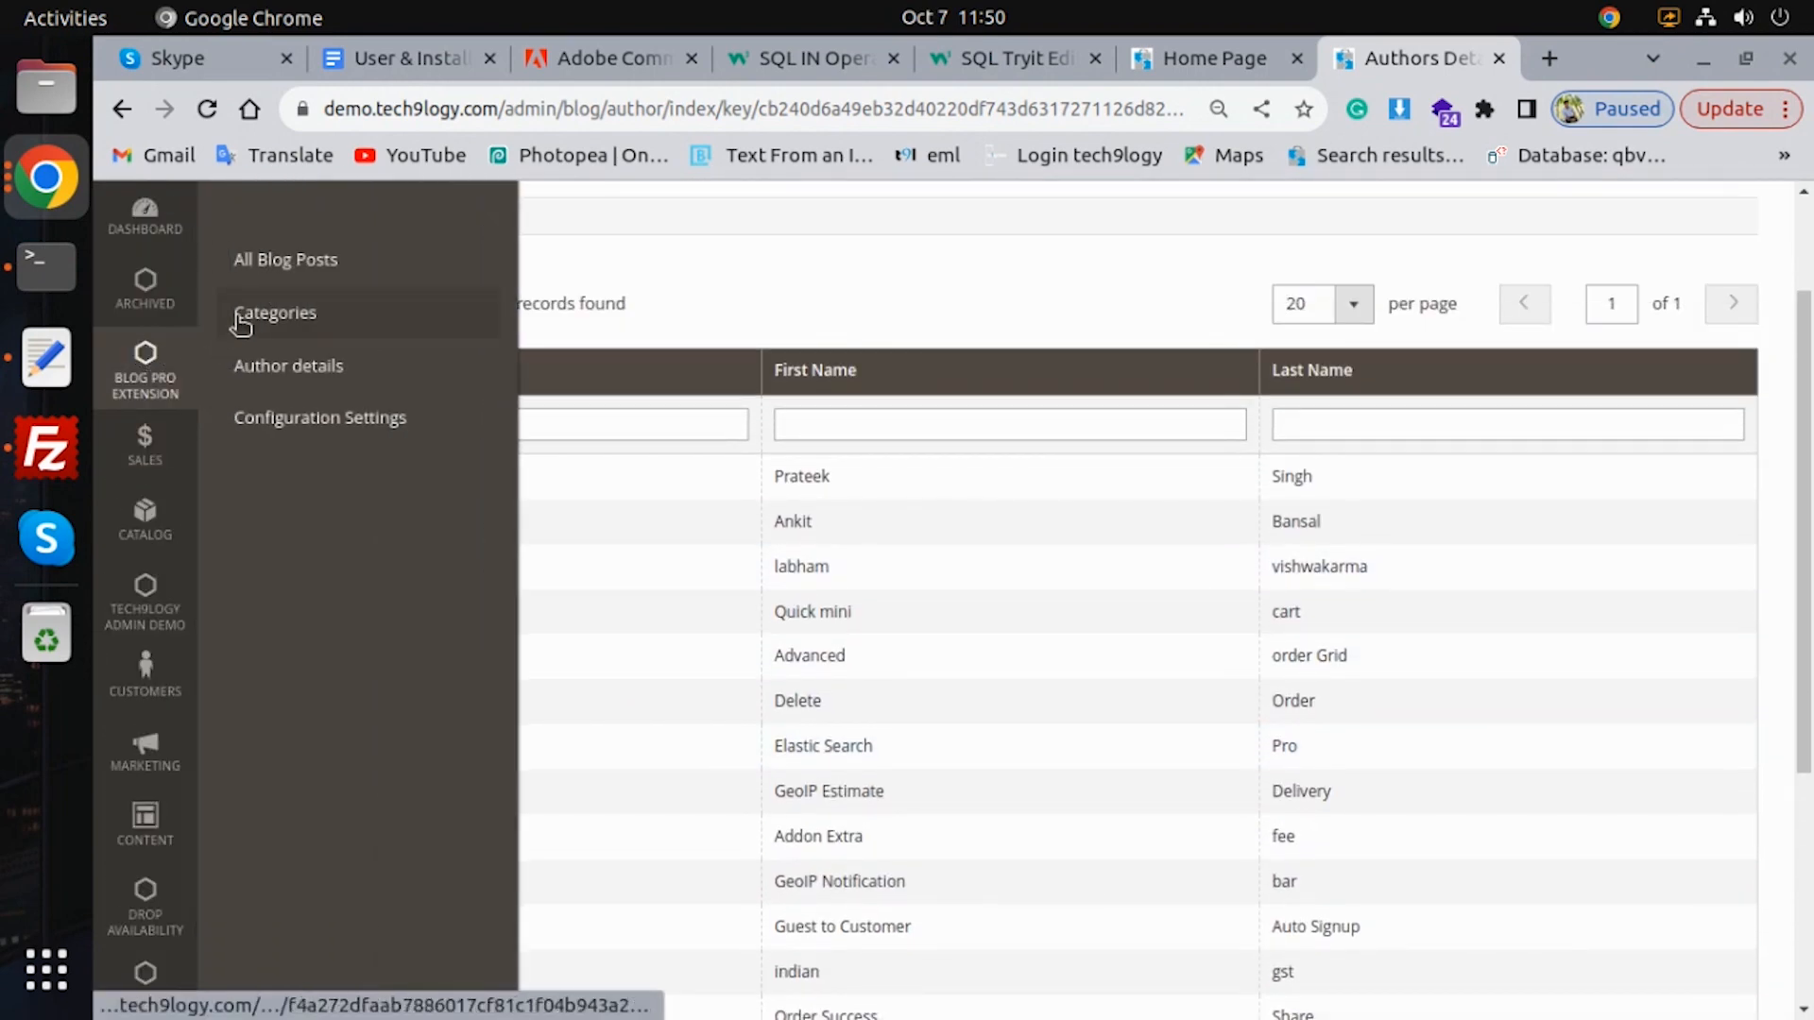
pyautogui.click(284, 256)
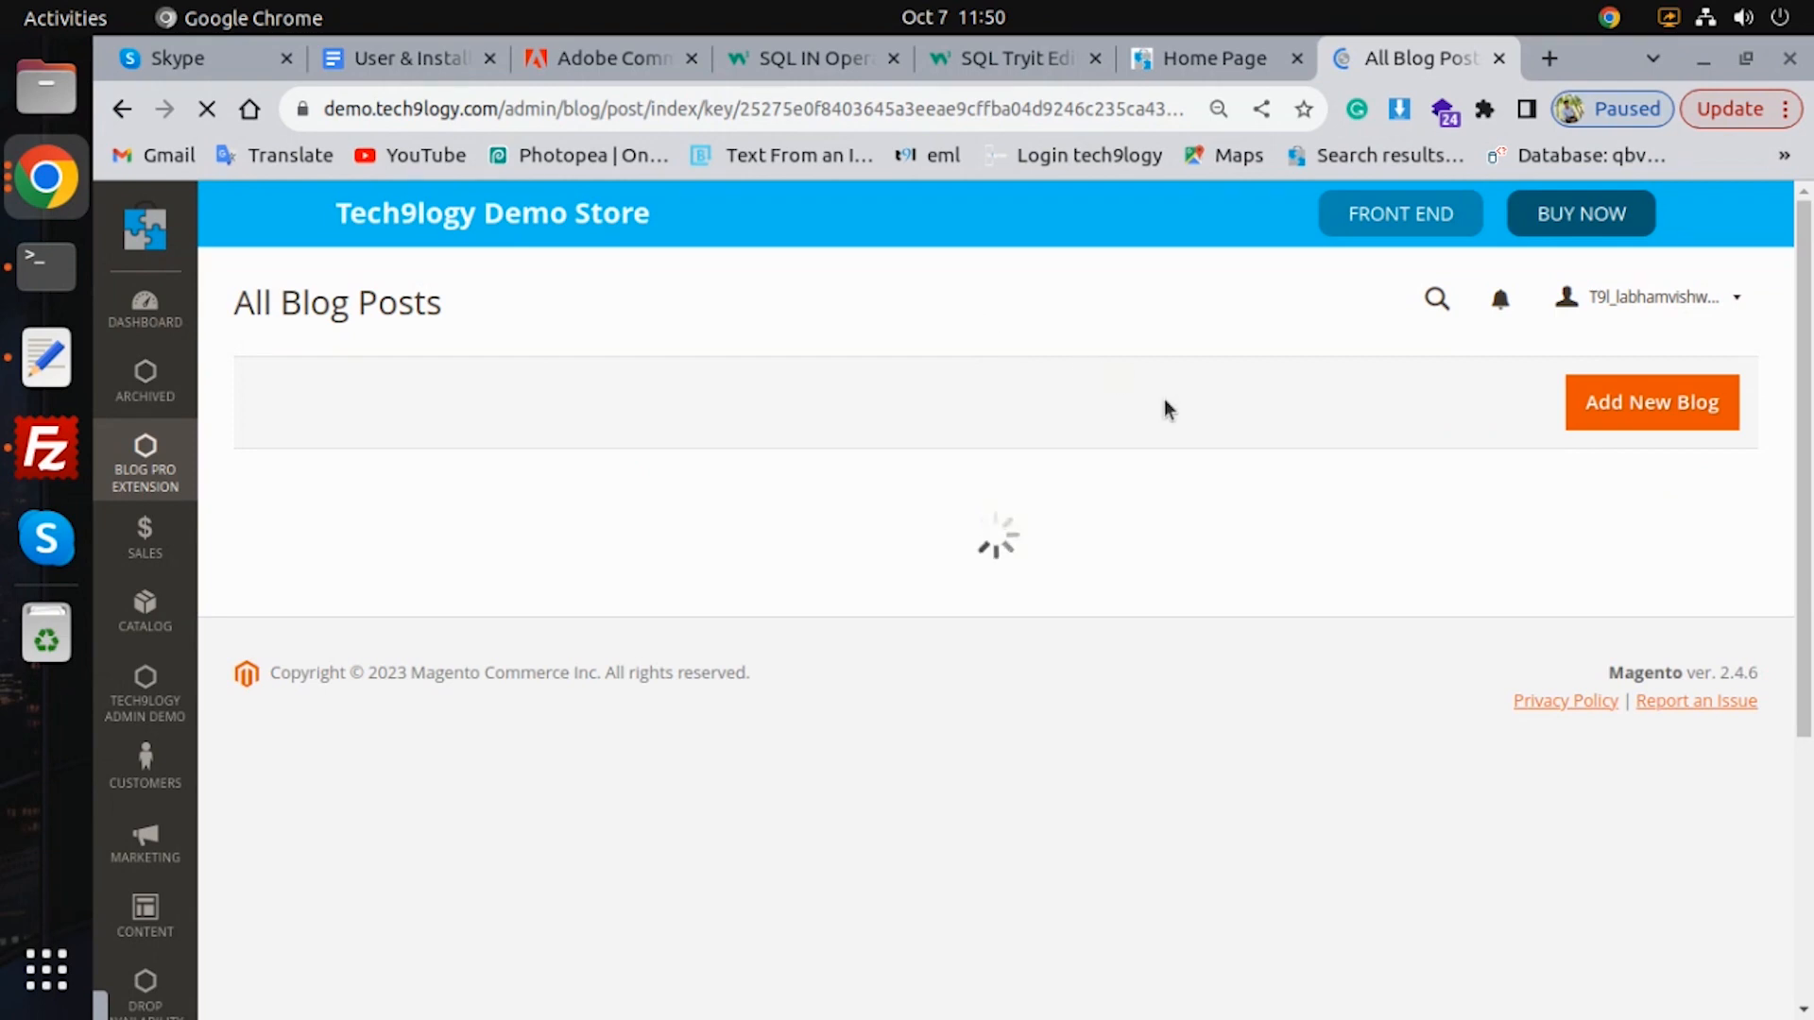
pyautogui.scroll(-3, 825, 555)
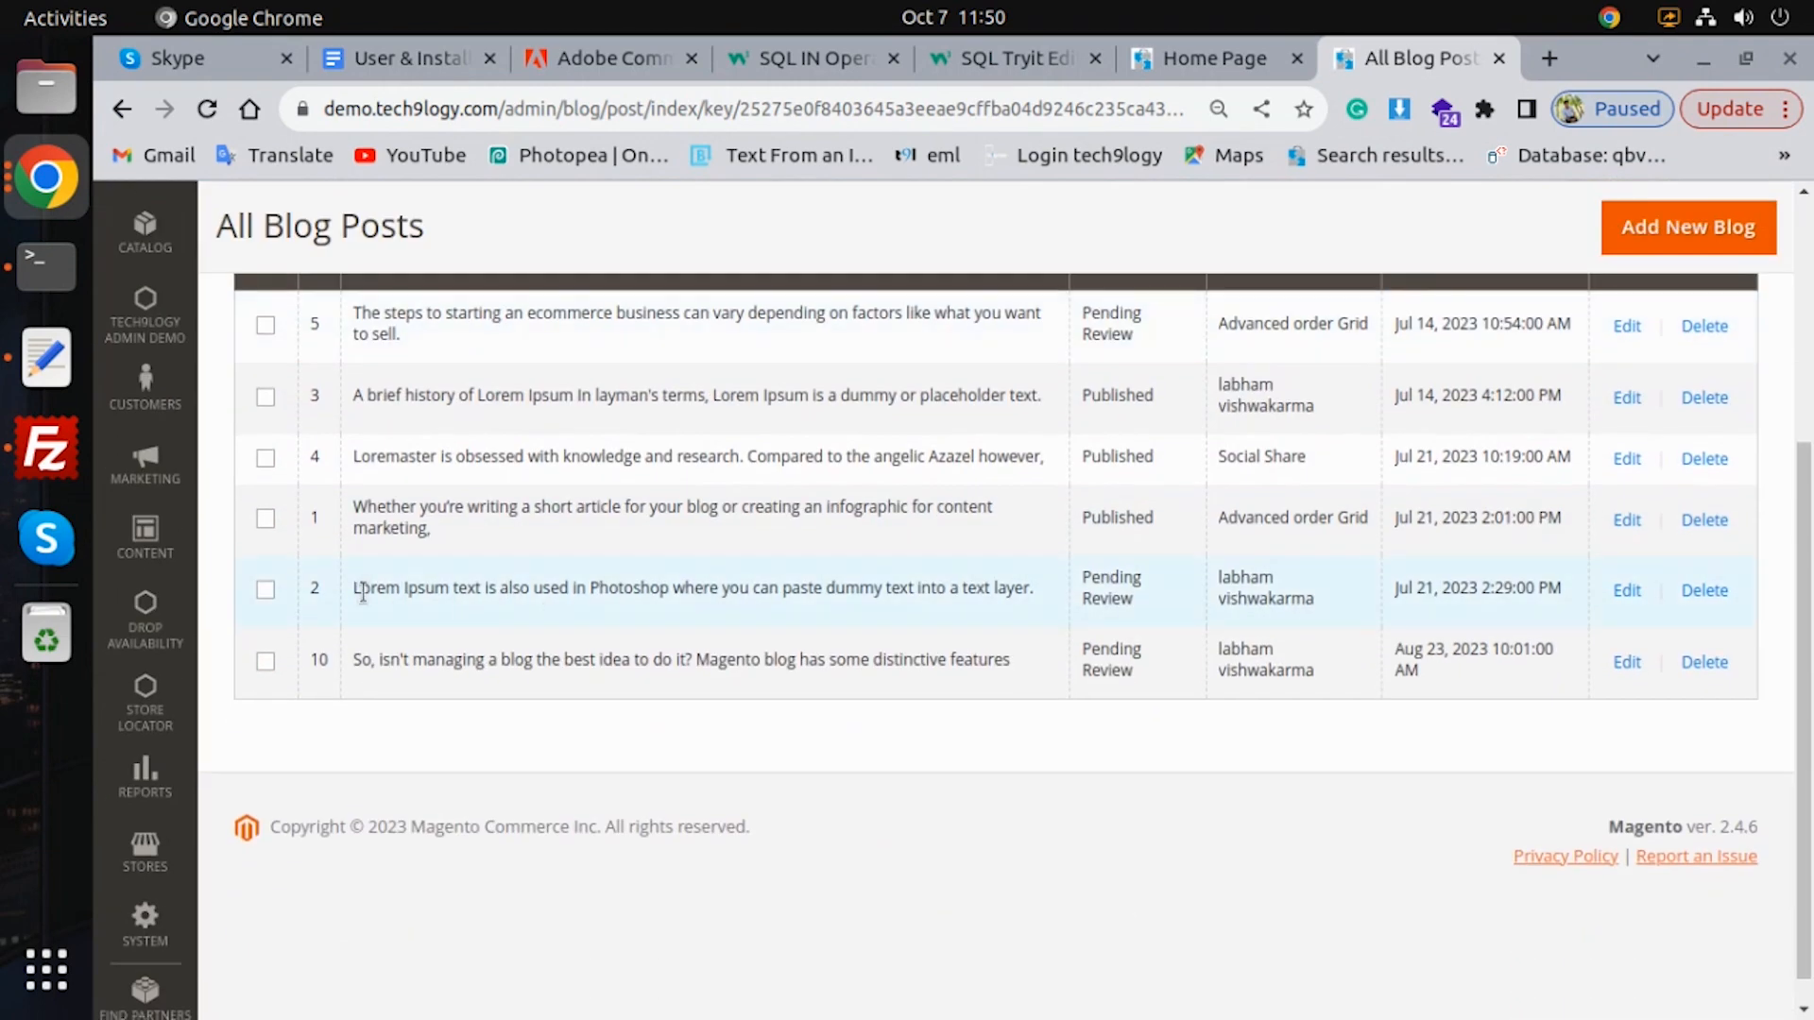
pyautogui.scroll(3, 1266, 661)
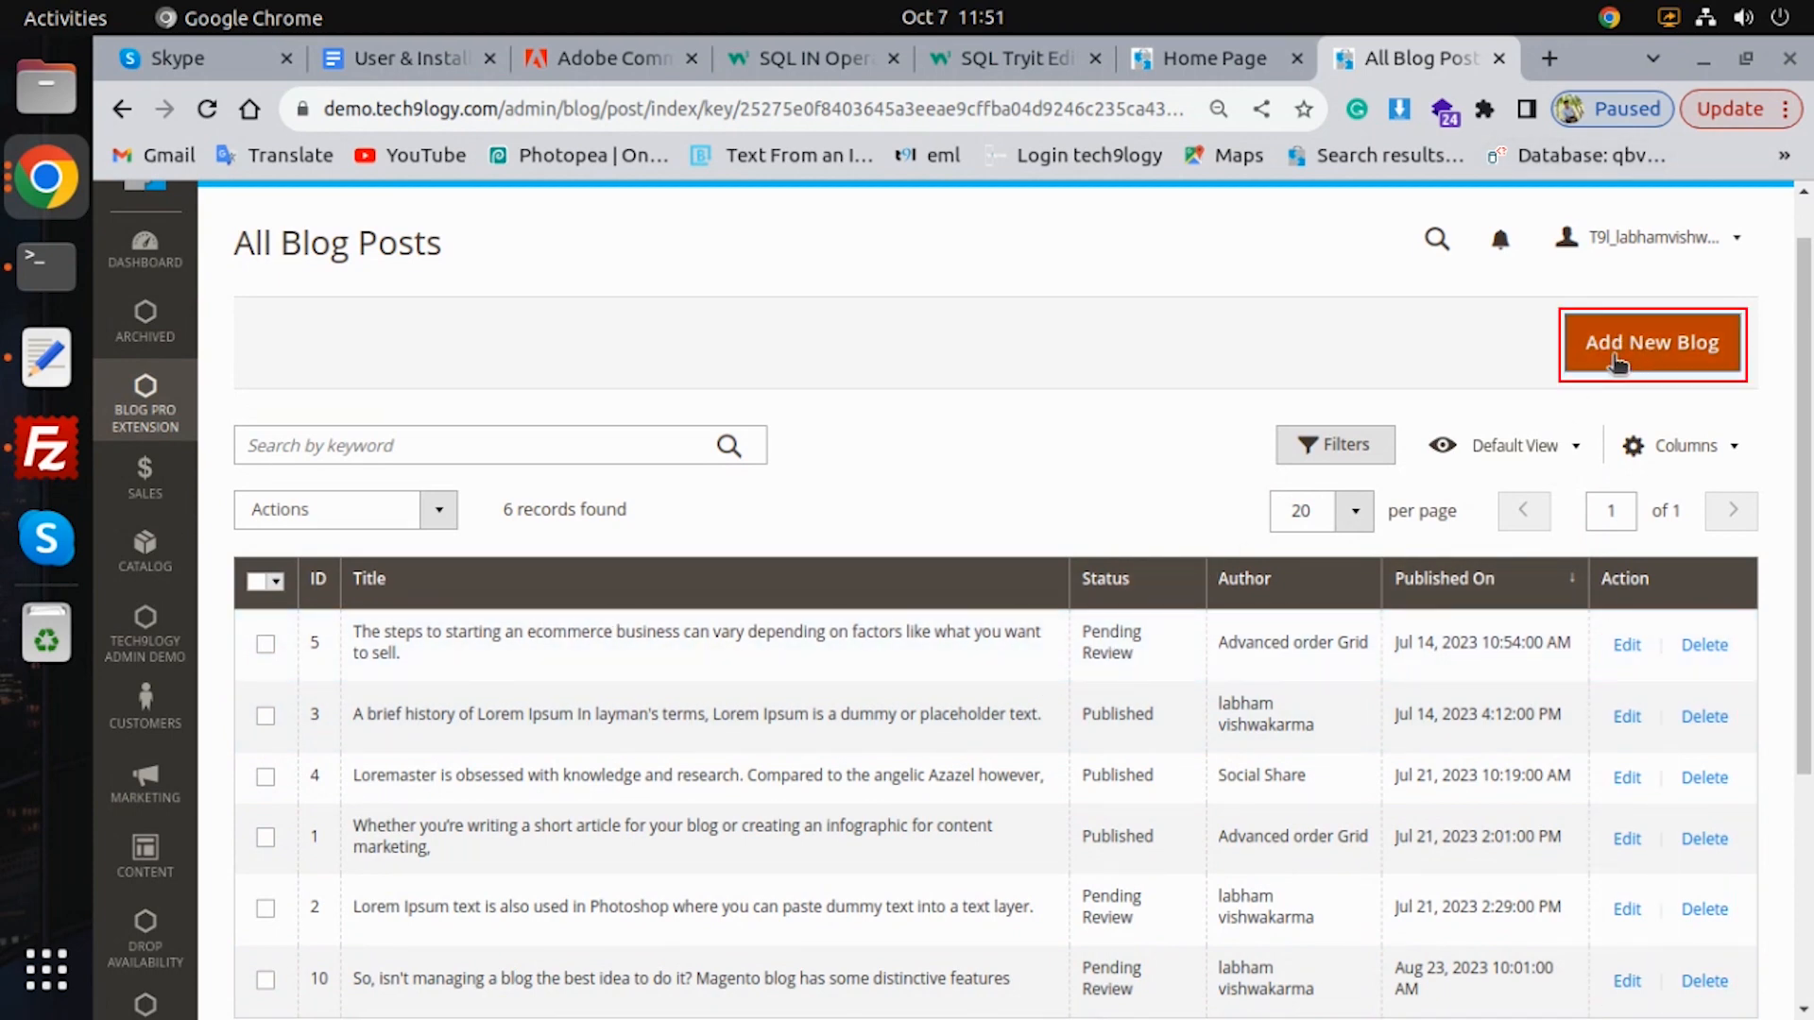
pyautogui.click(1625, 366)
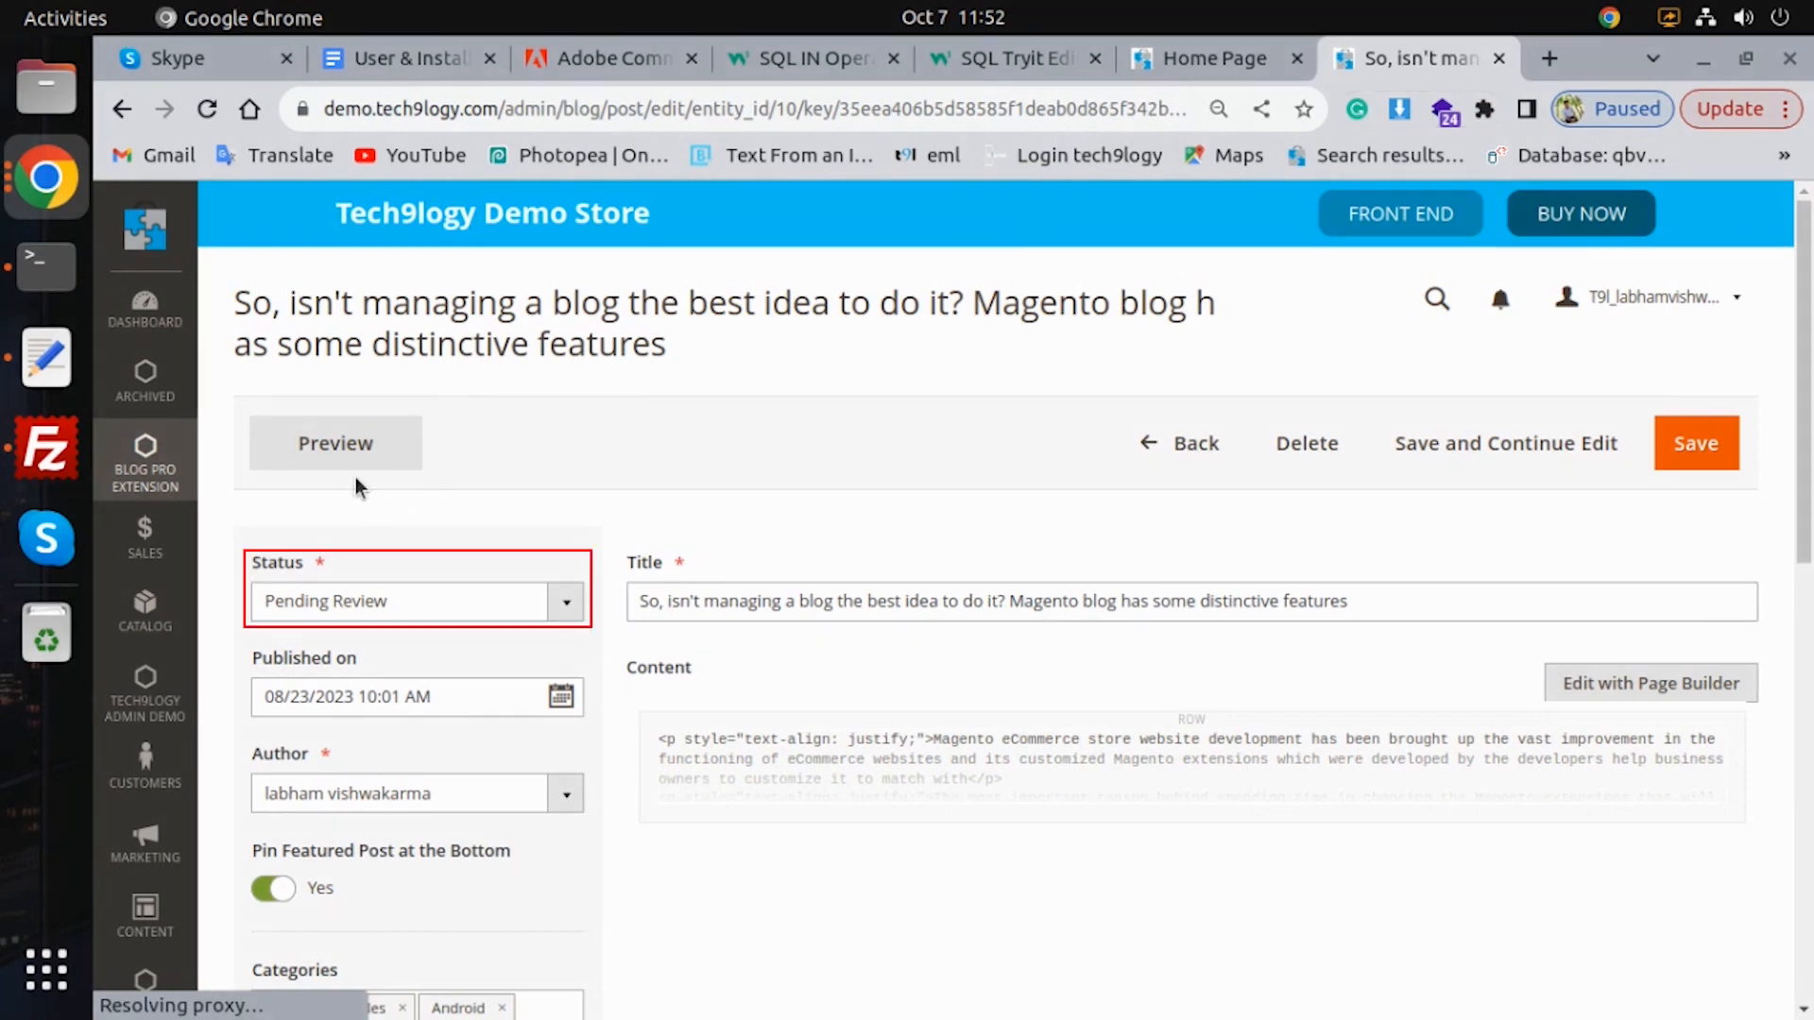
# Step: Set the blog post's Status to Published and add the tesingblogs category to its Categories
pyautogui.click(378, 601)
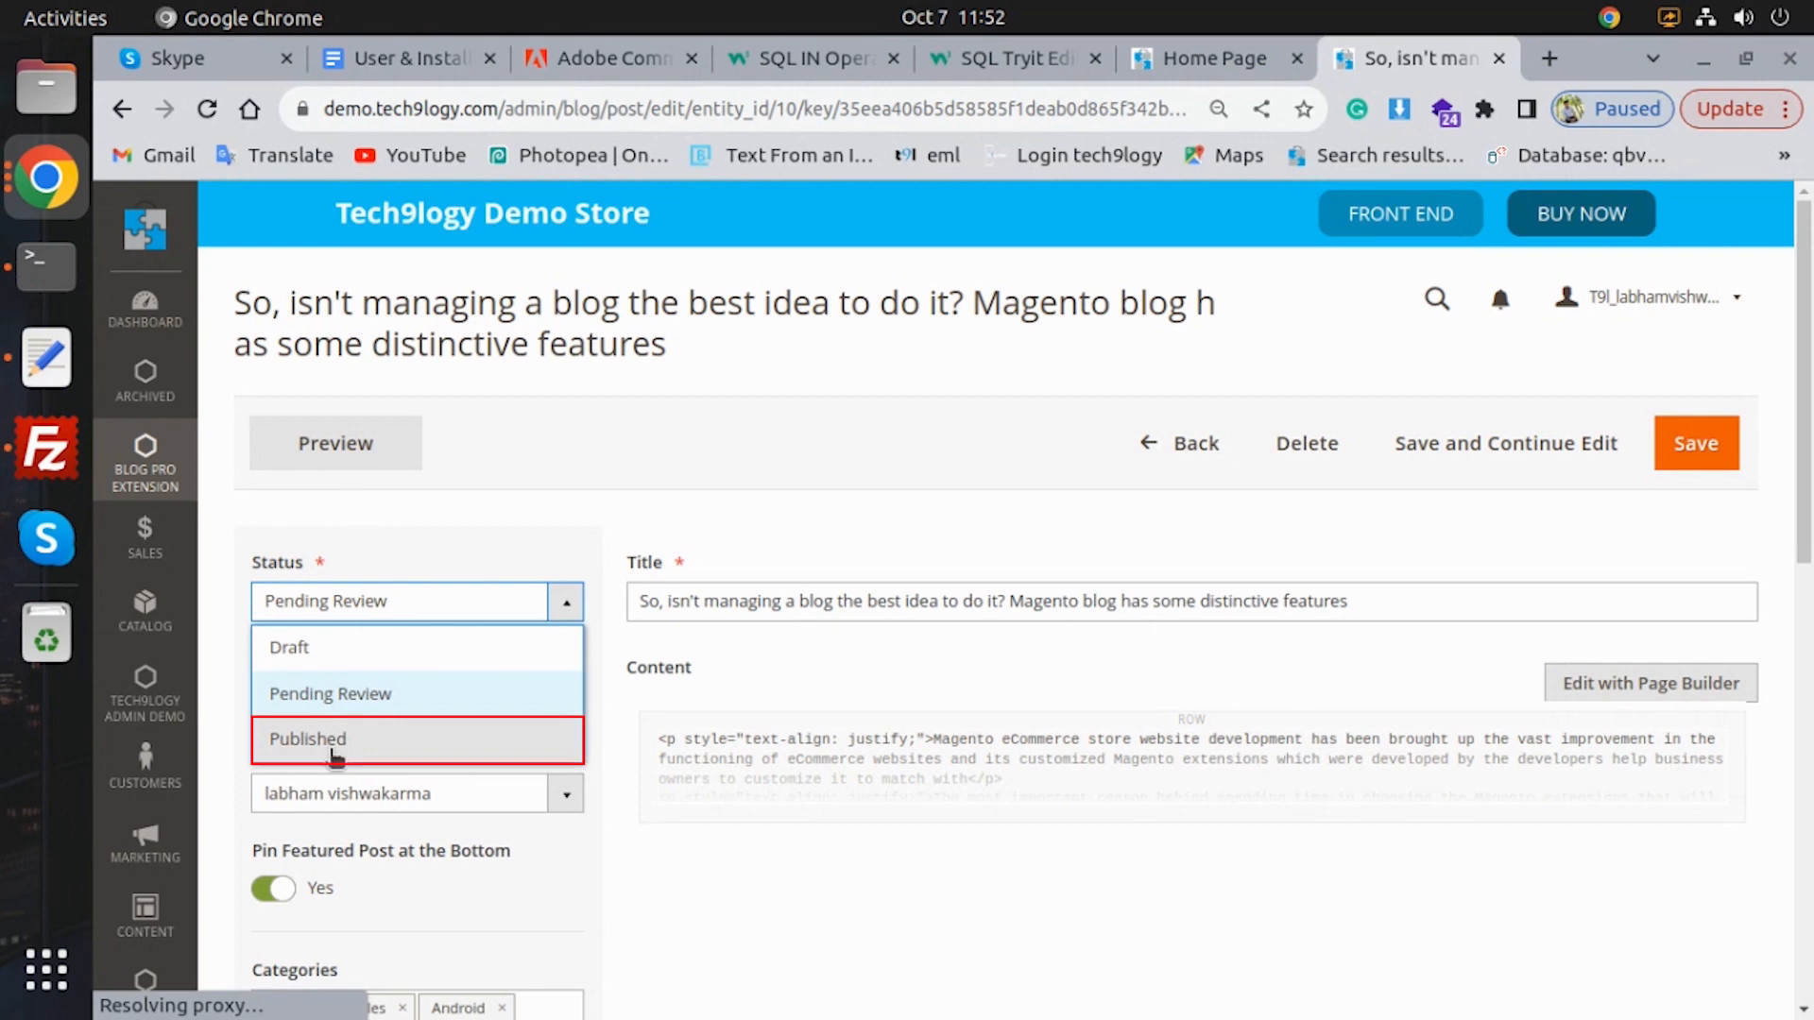
pyautogui.click(333, 745)
pyautogui.scroll(-3, 597, 381)
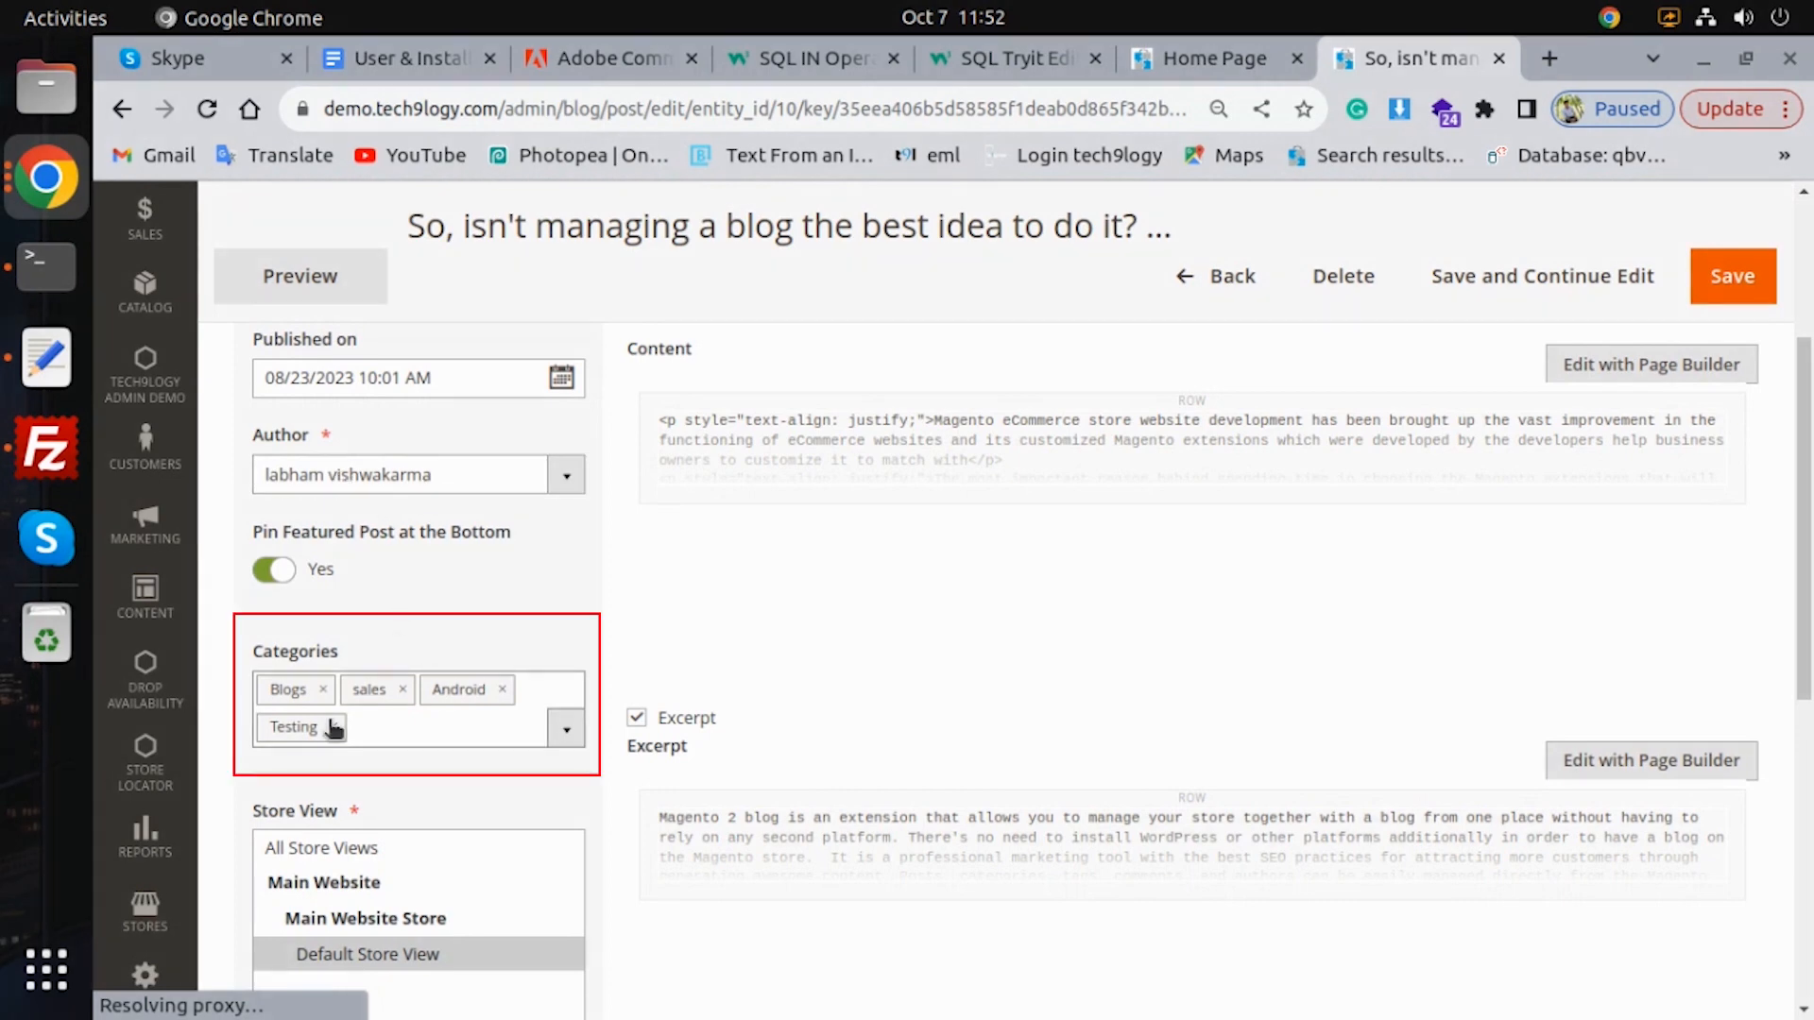
pyautogui.click(571, 728)
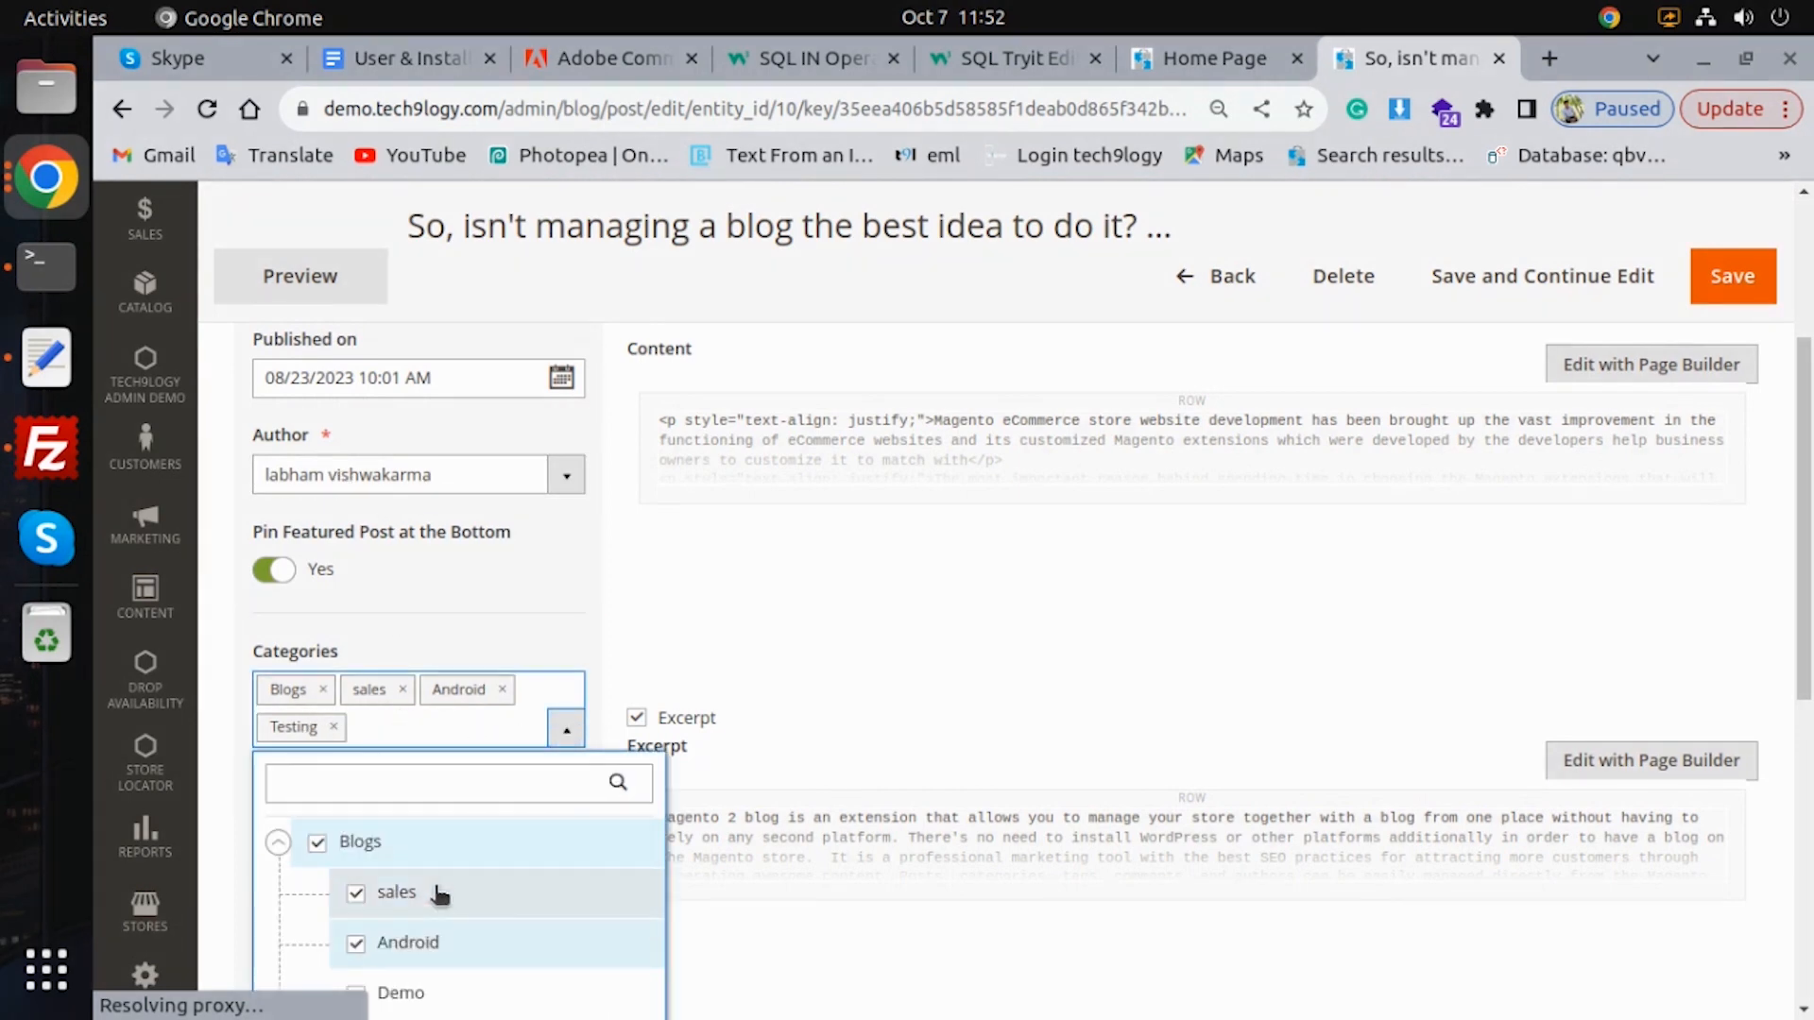
pyautogui.scroll(-5, 437, 903)
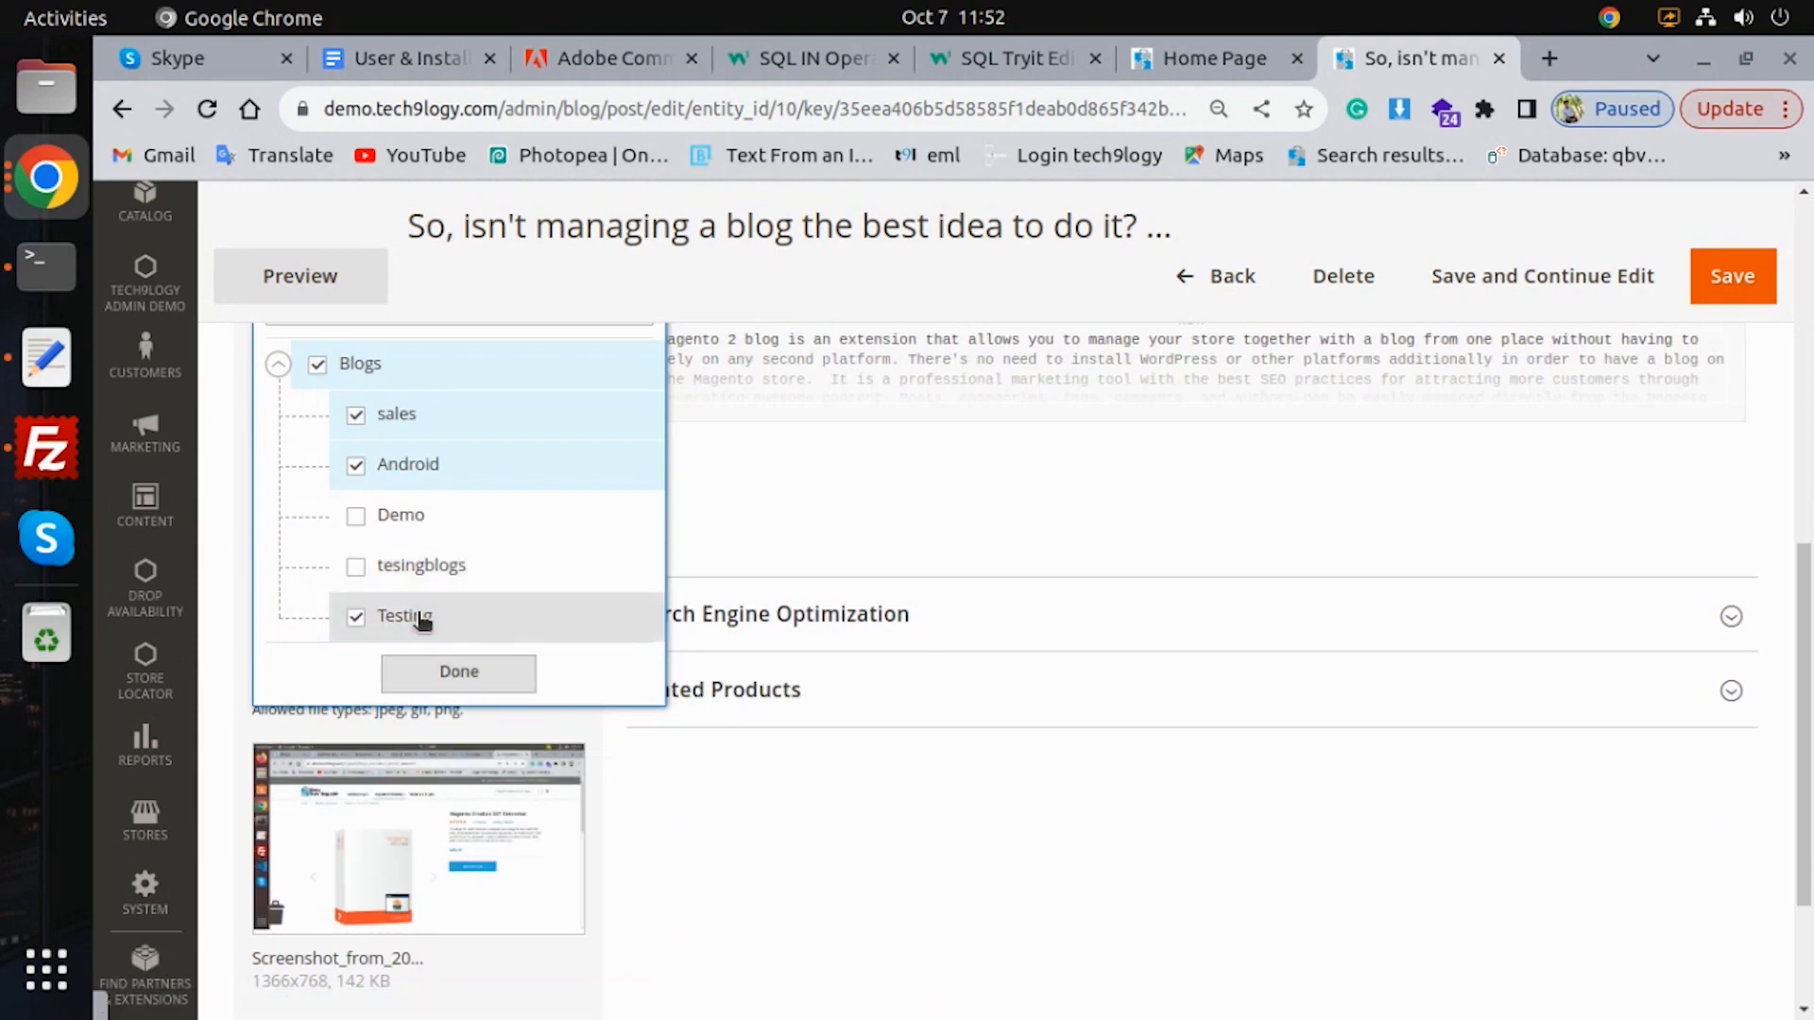
pyautogui.click(400, 574)
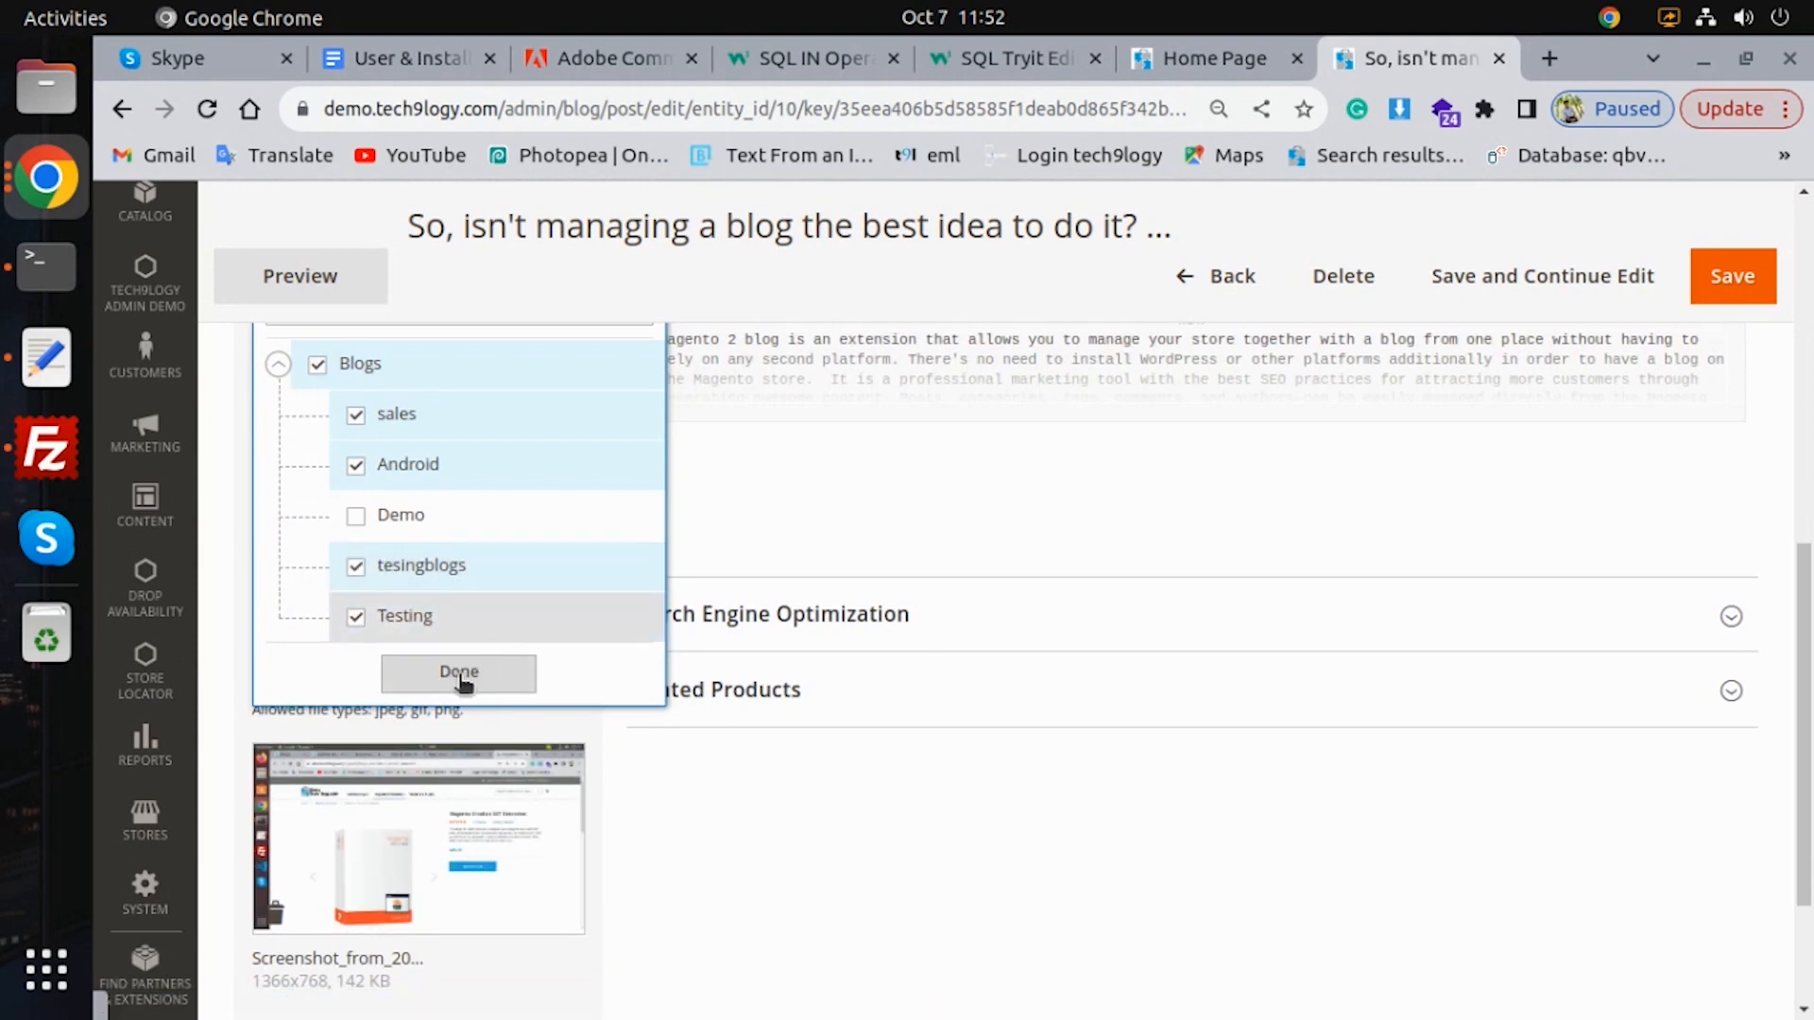
pyautogui.click(457, 673)
# Step: Review the blog post's Store View selection and its Featured Image
pyautogui.scroll(3, 404, 530)
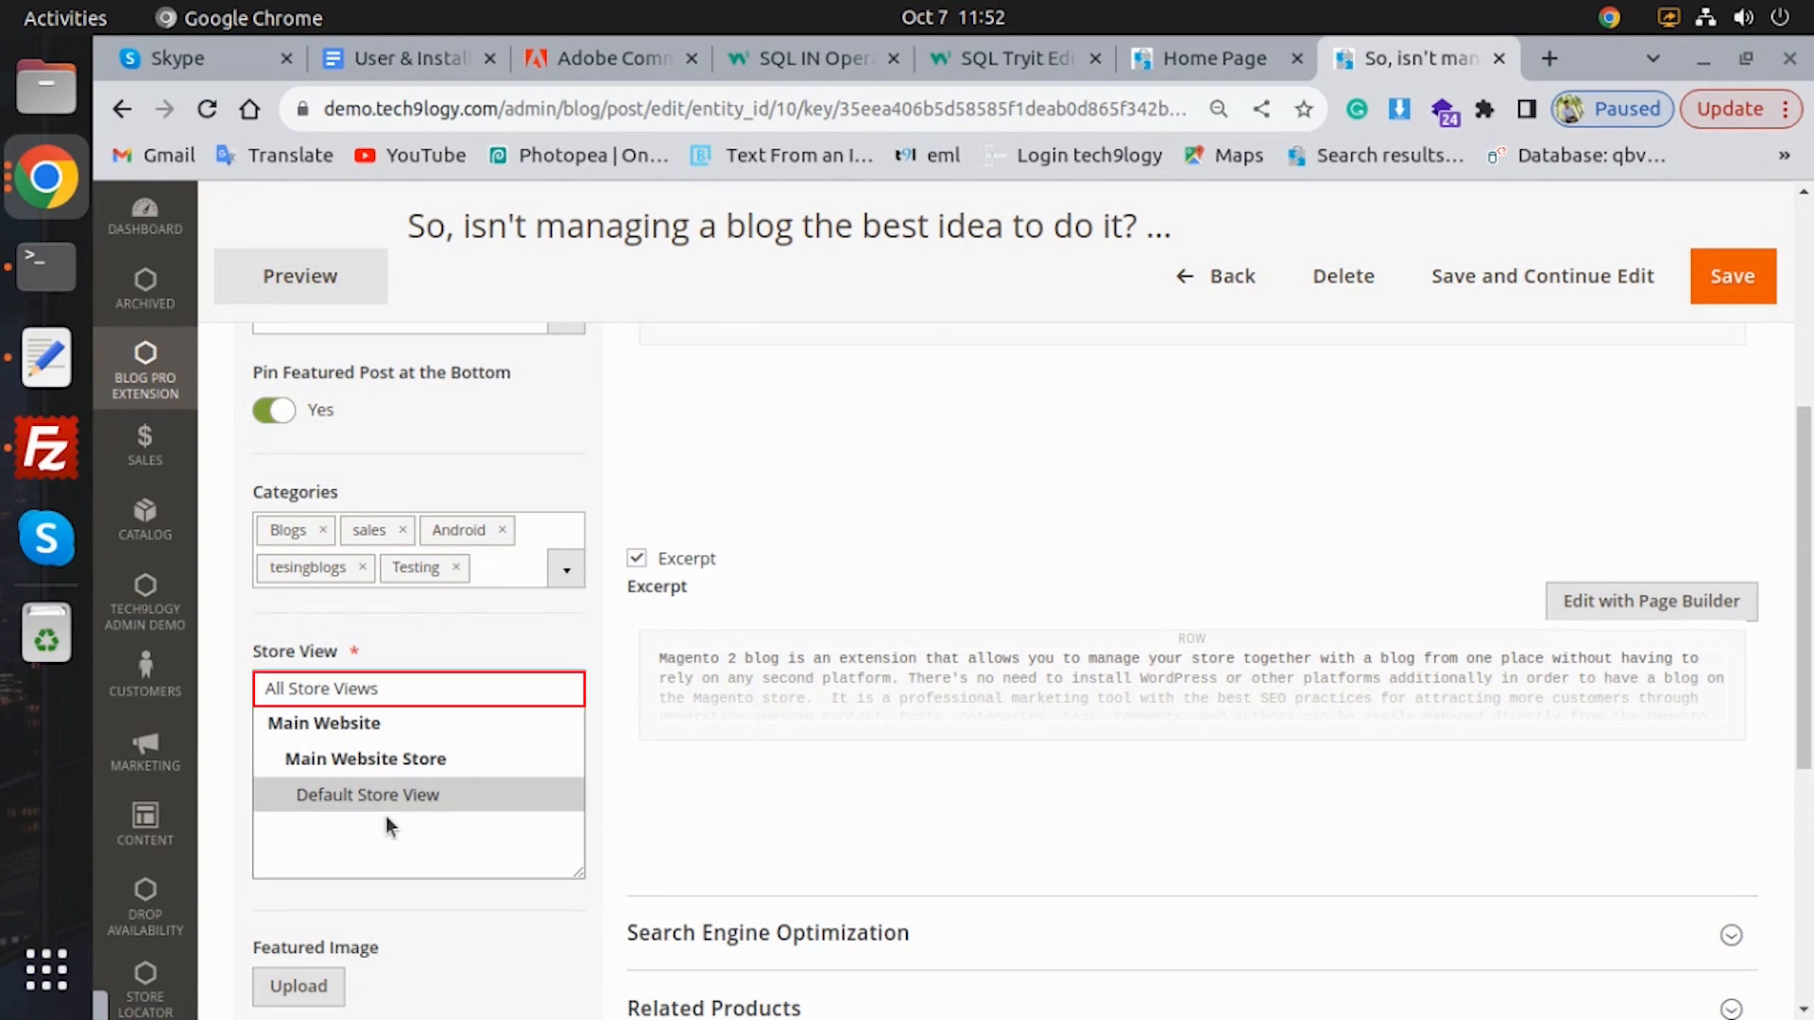
pyautogui.scroll(-5, 385, 815)
pyautogui.click(345, 781)
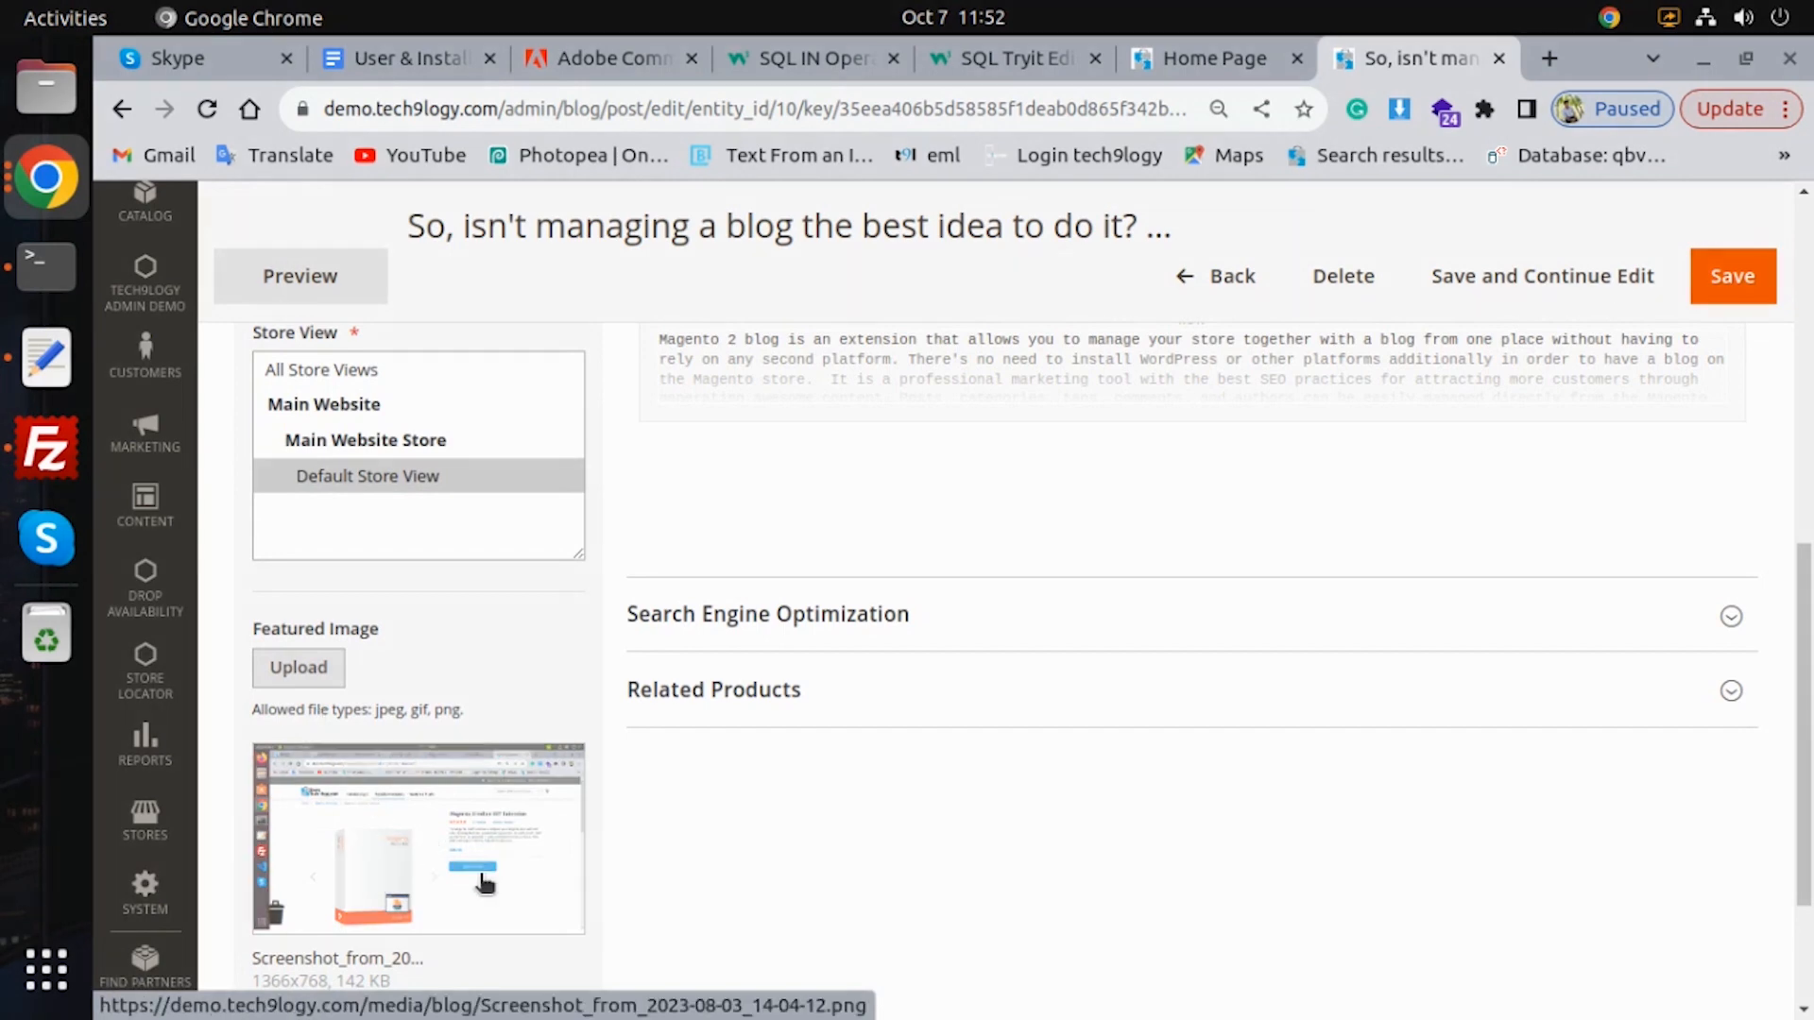
pyautogui.scroll(-2, 477, 719)
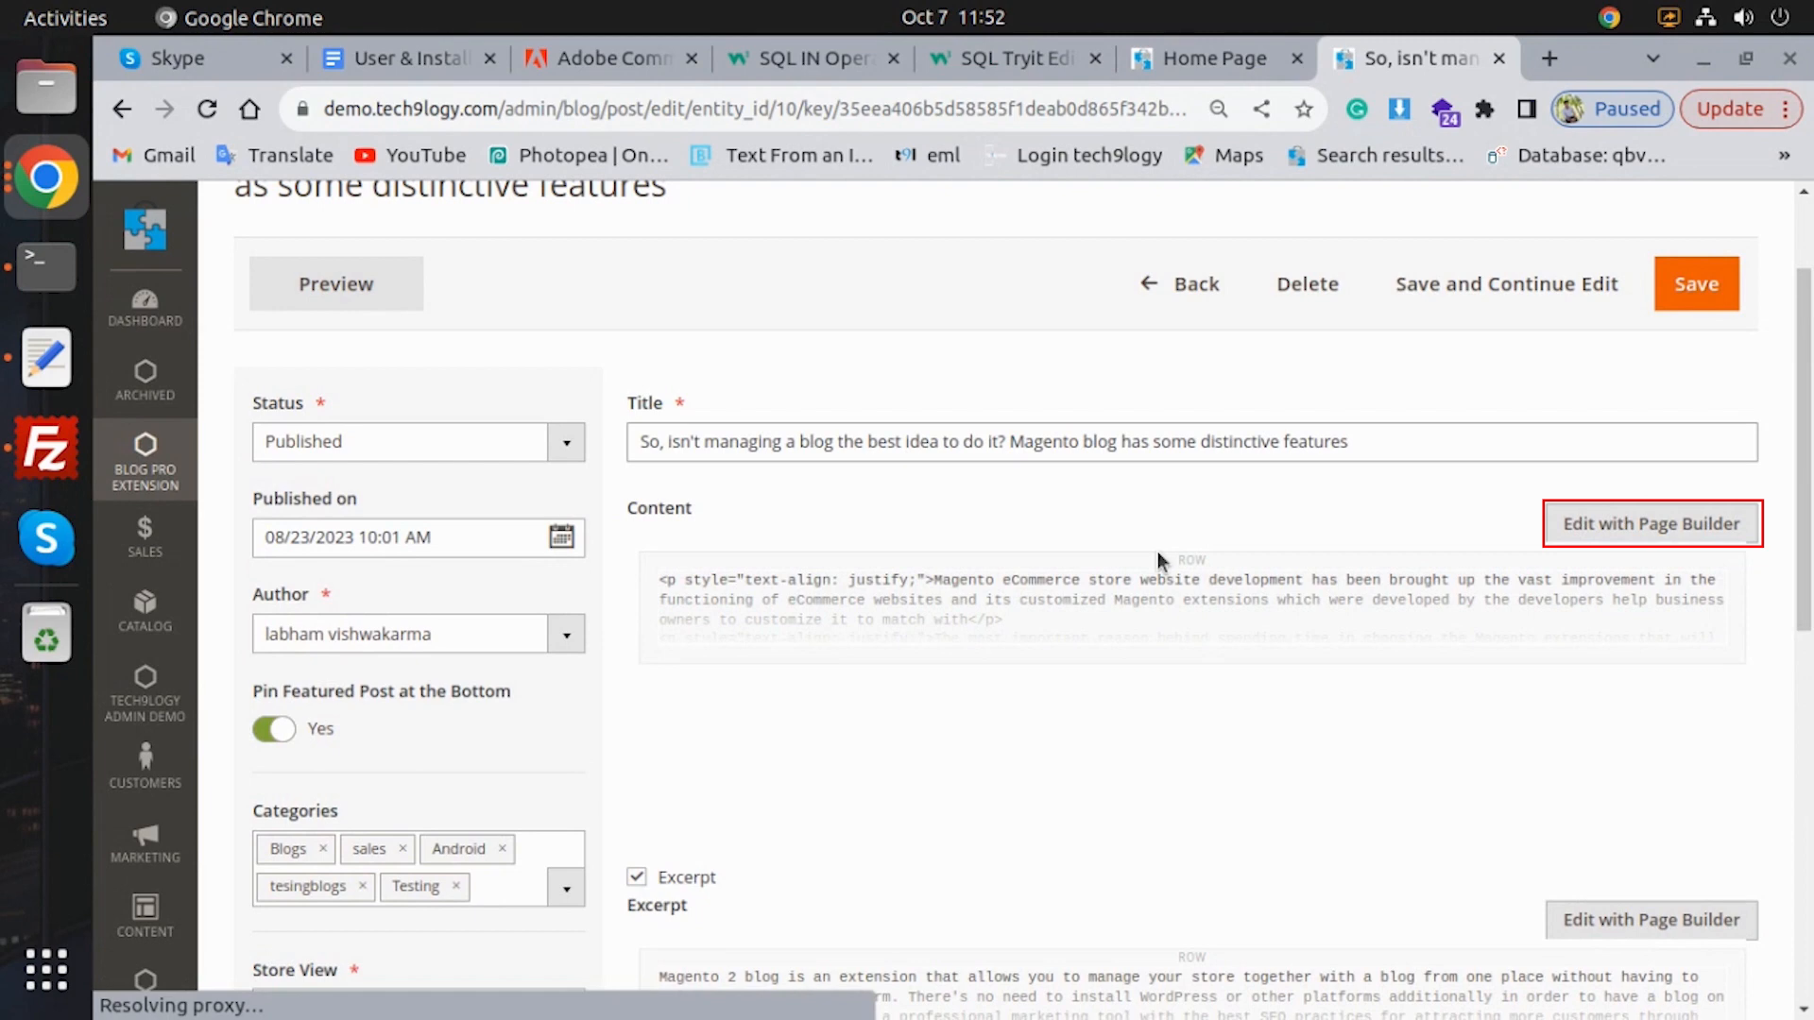
# Step: Open the post's Content in Page Builder, read through its HTML code, and close the editor without saving
pyautogui.click(1158, 557)
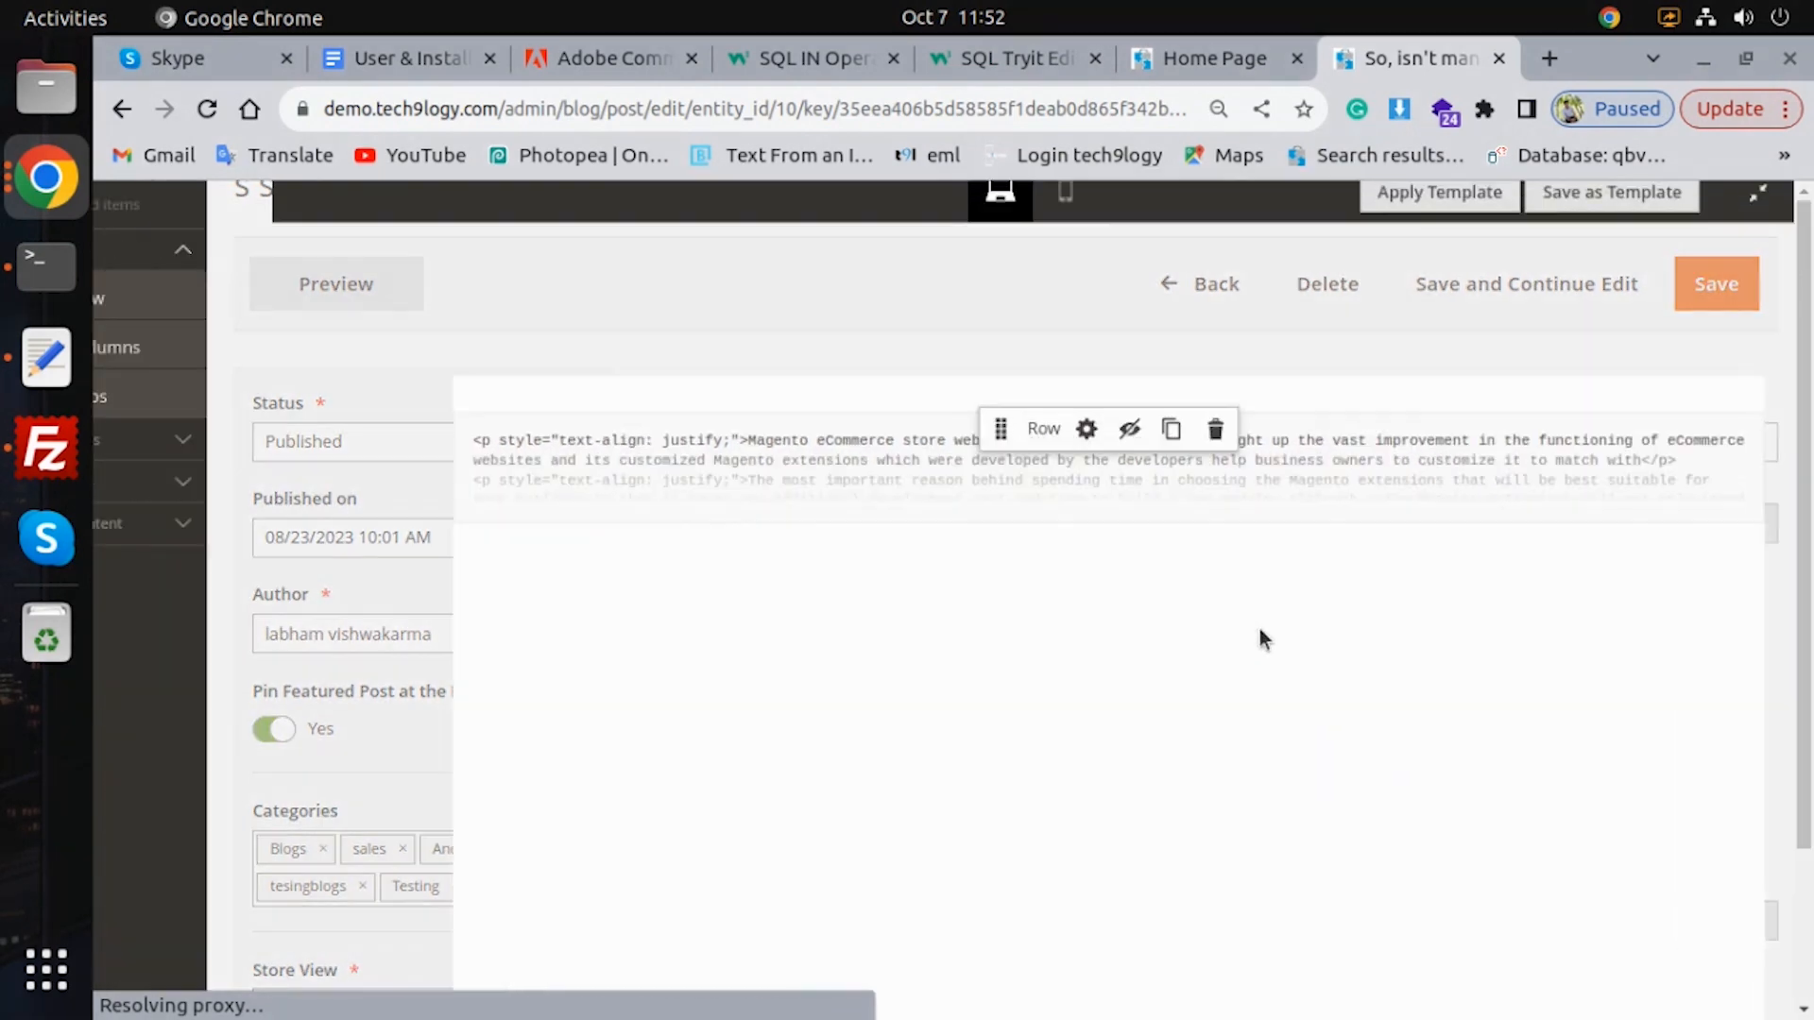
pyautogui.click(1039, 295)
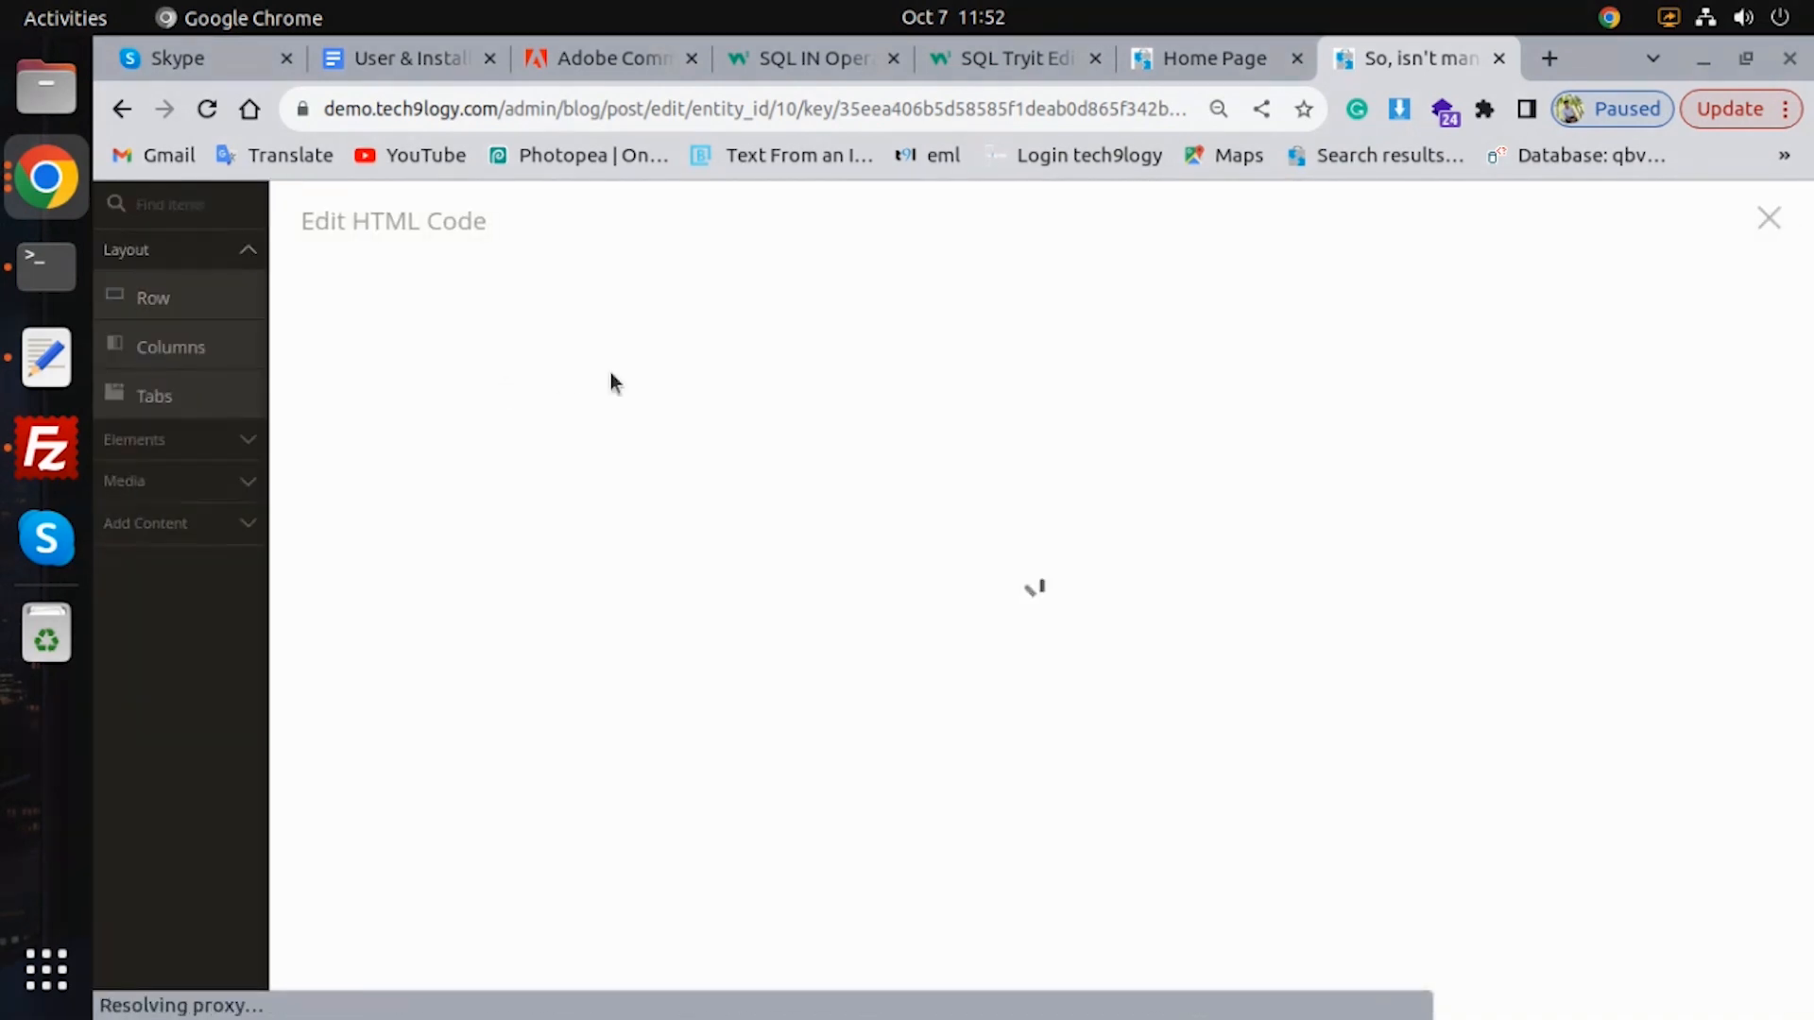
pyautogui.scroll(-15, 922, 614)
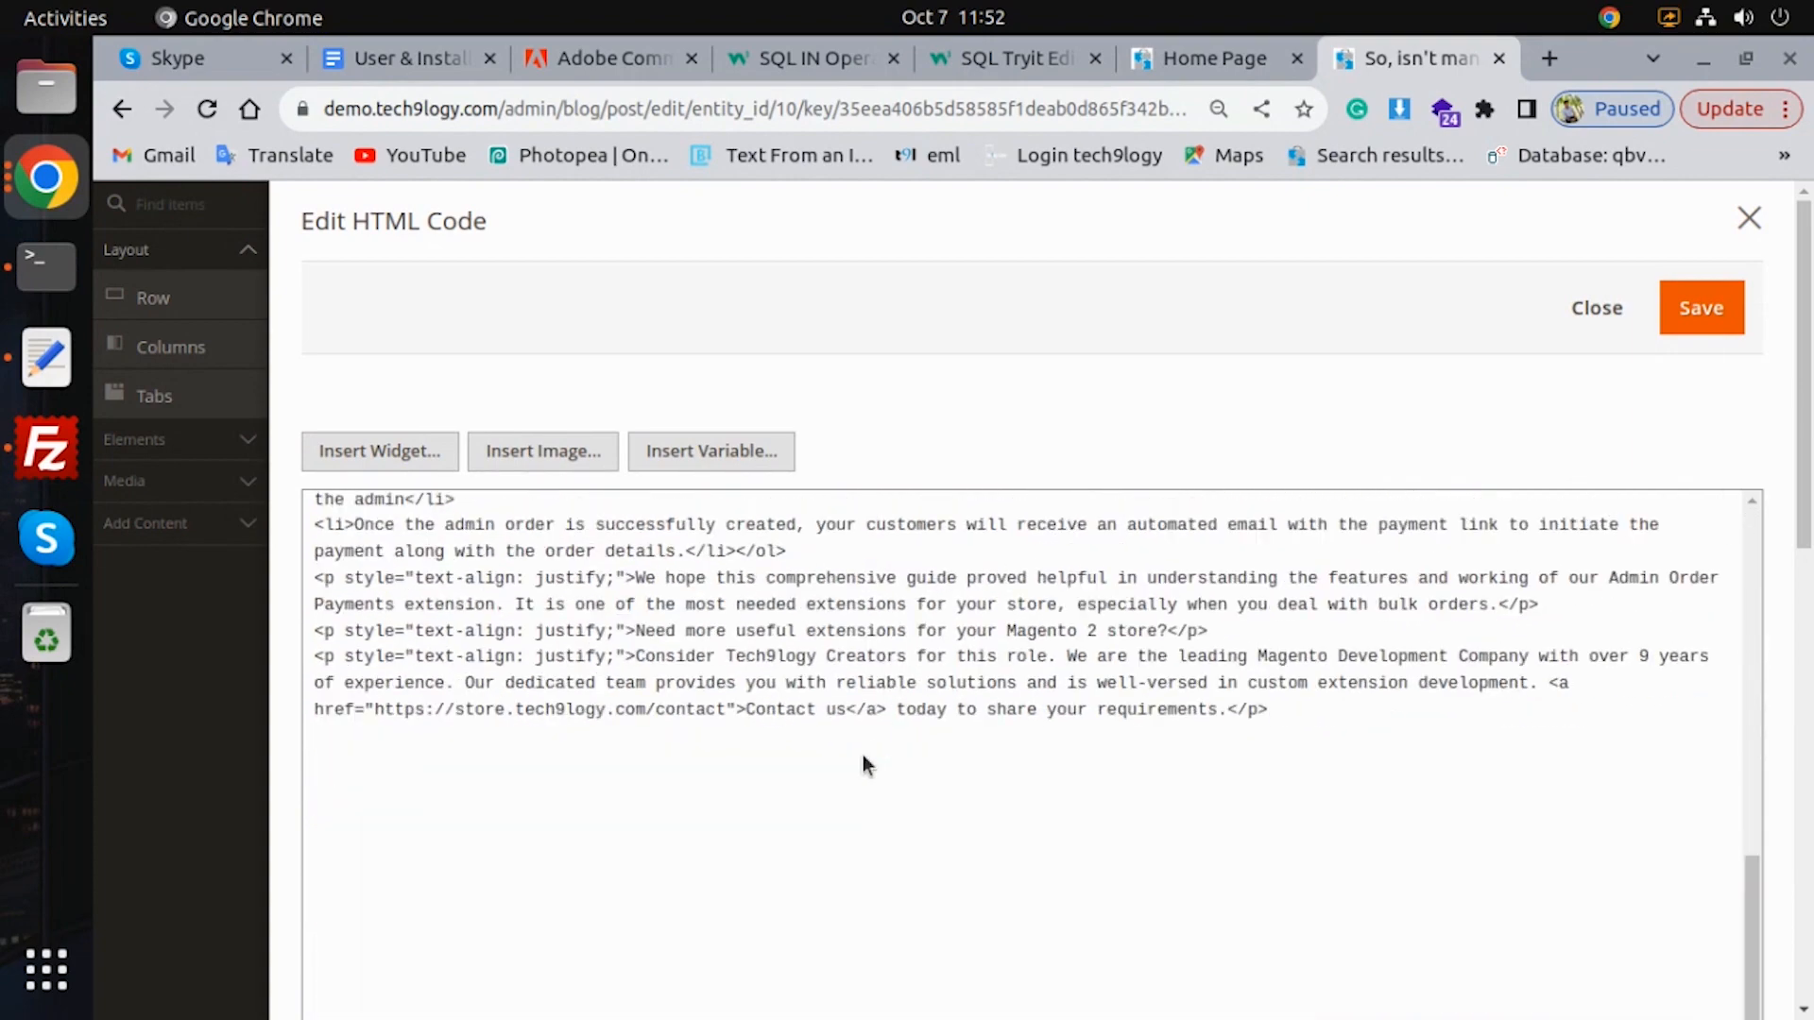
pyautogui.scroll(12, 863, 755)
pyautogui.scroll(3, 848, 774)
pyautogui.click(1749, 218)
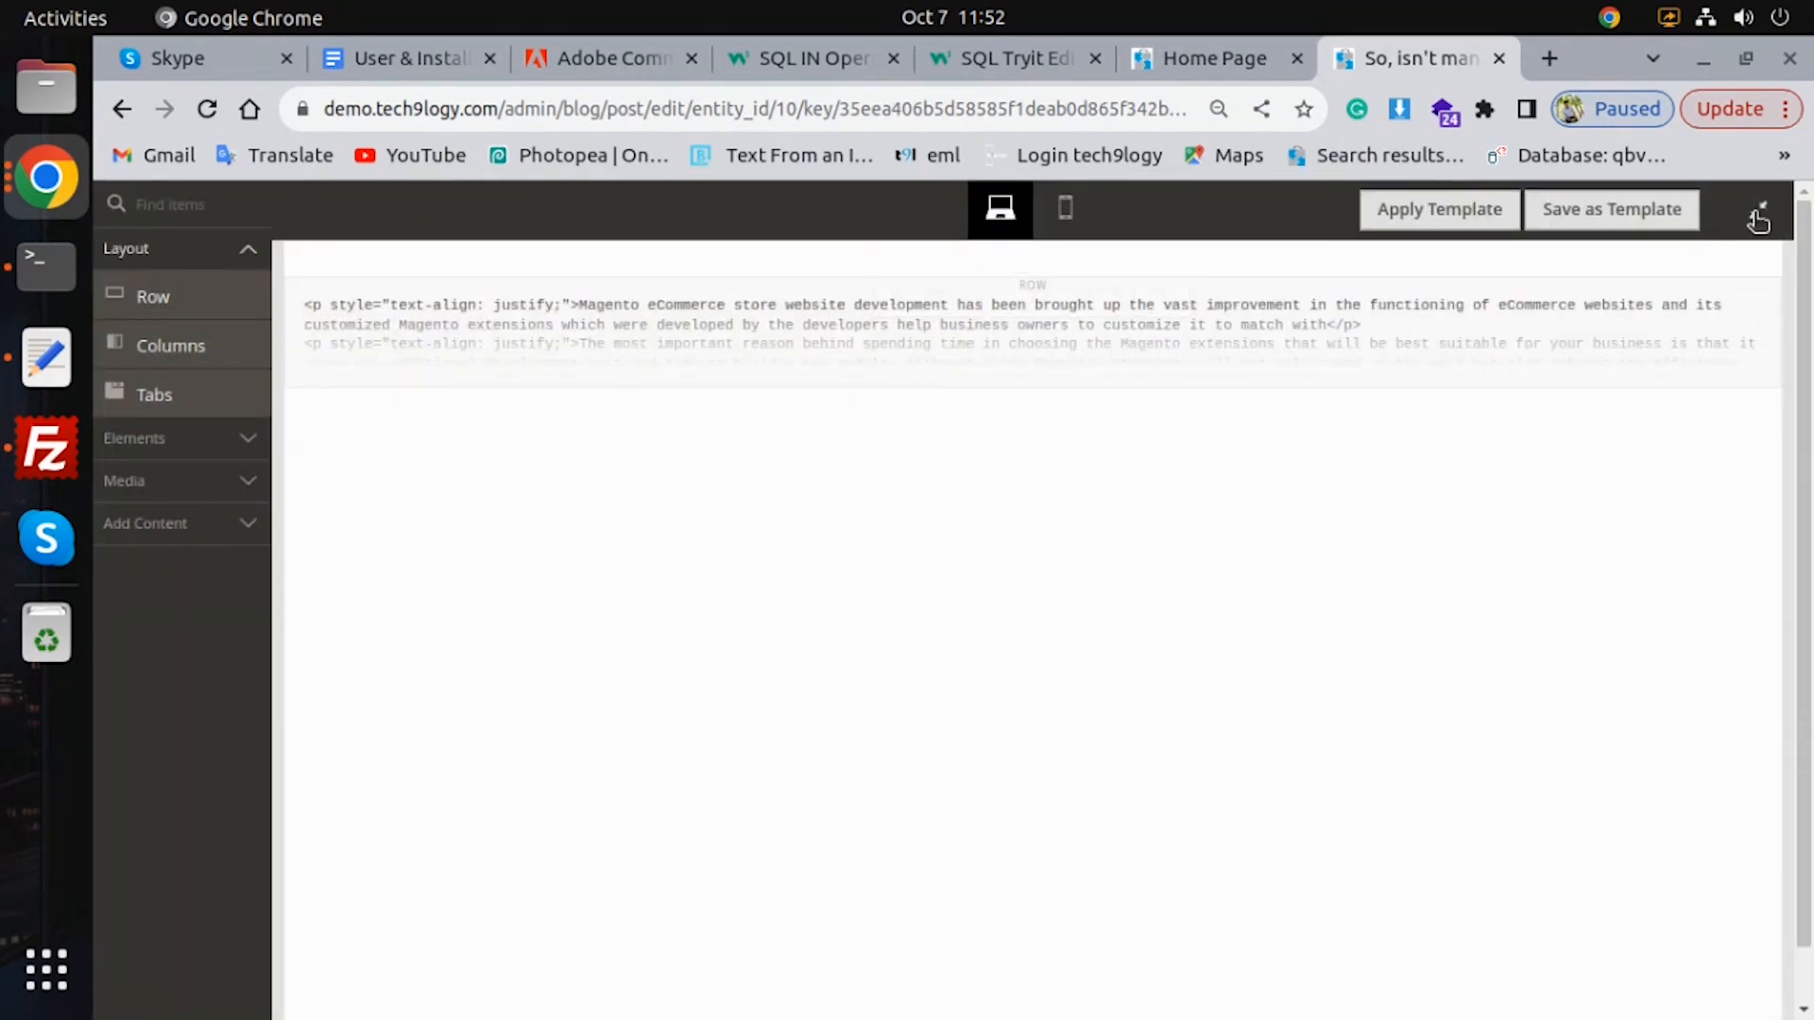
pyautogui.click(1758, 209)
# Step: Open the Excerpt's HTML code in Page Builder, save it, and return to the post form
pyautogui.scroll(-5, 1011, 546)
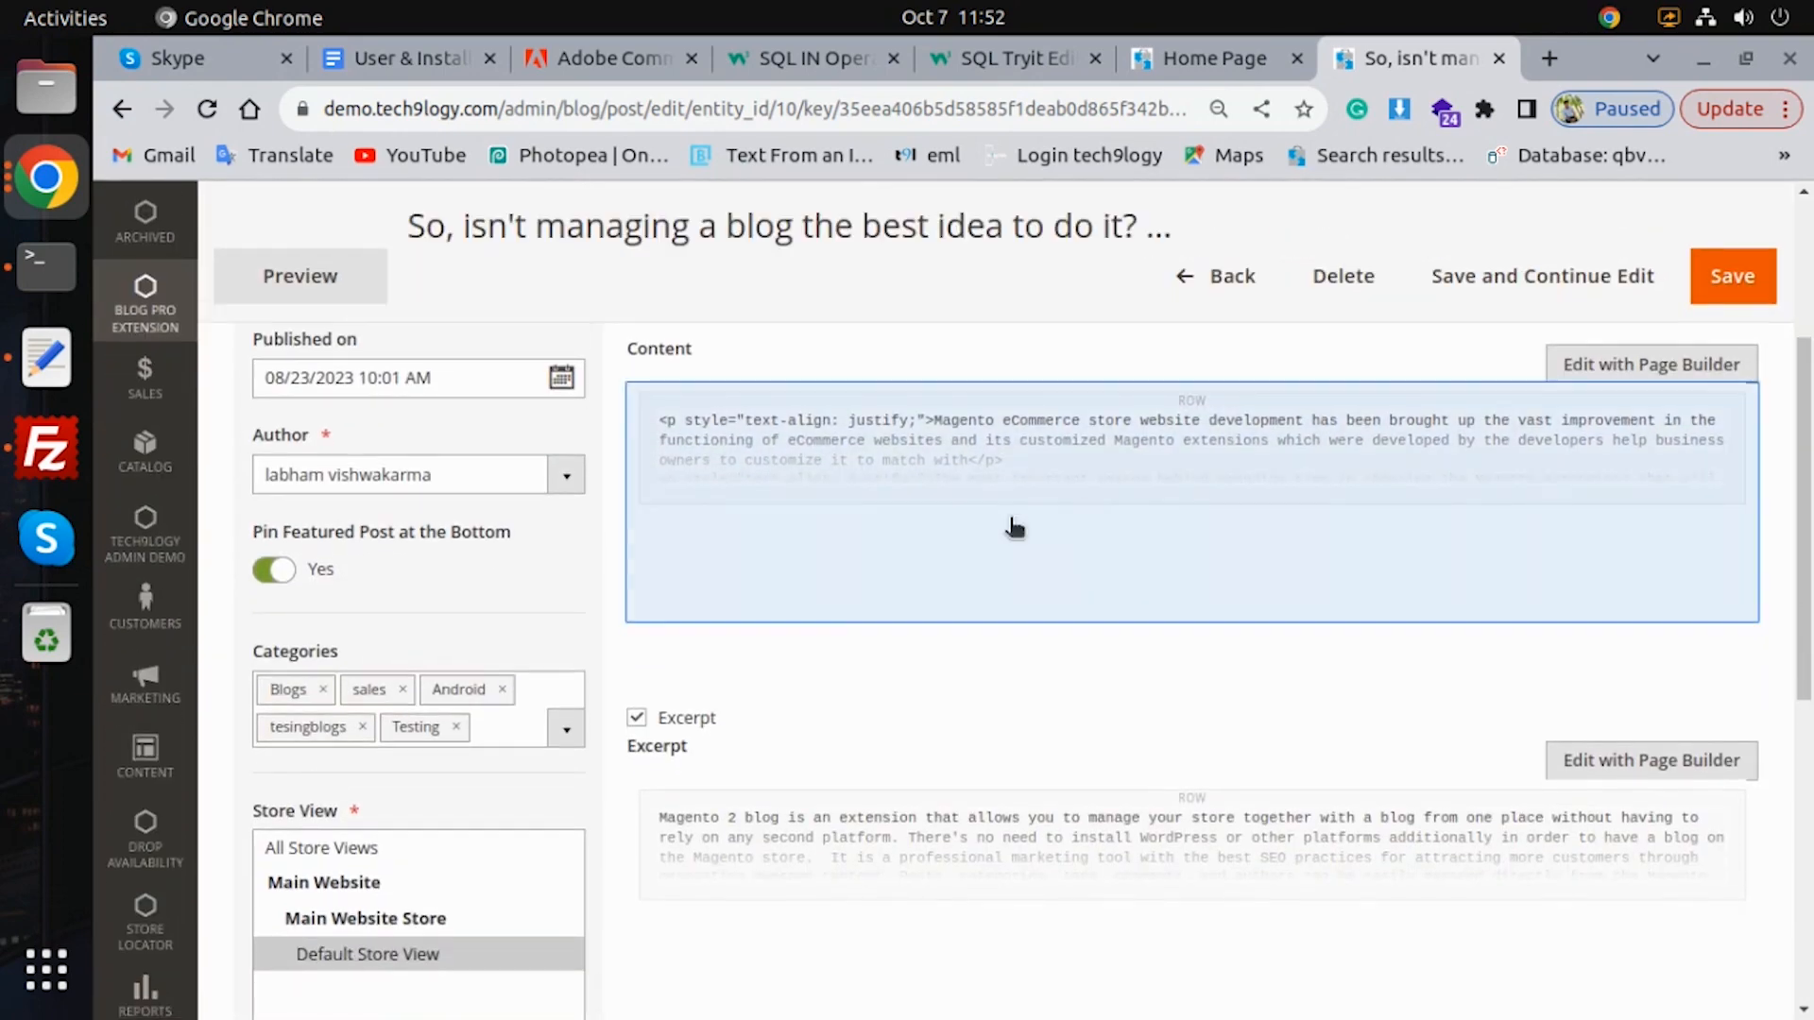
pyautogui.click(983, 539)
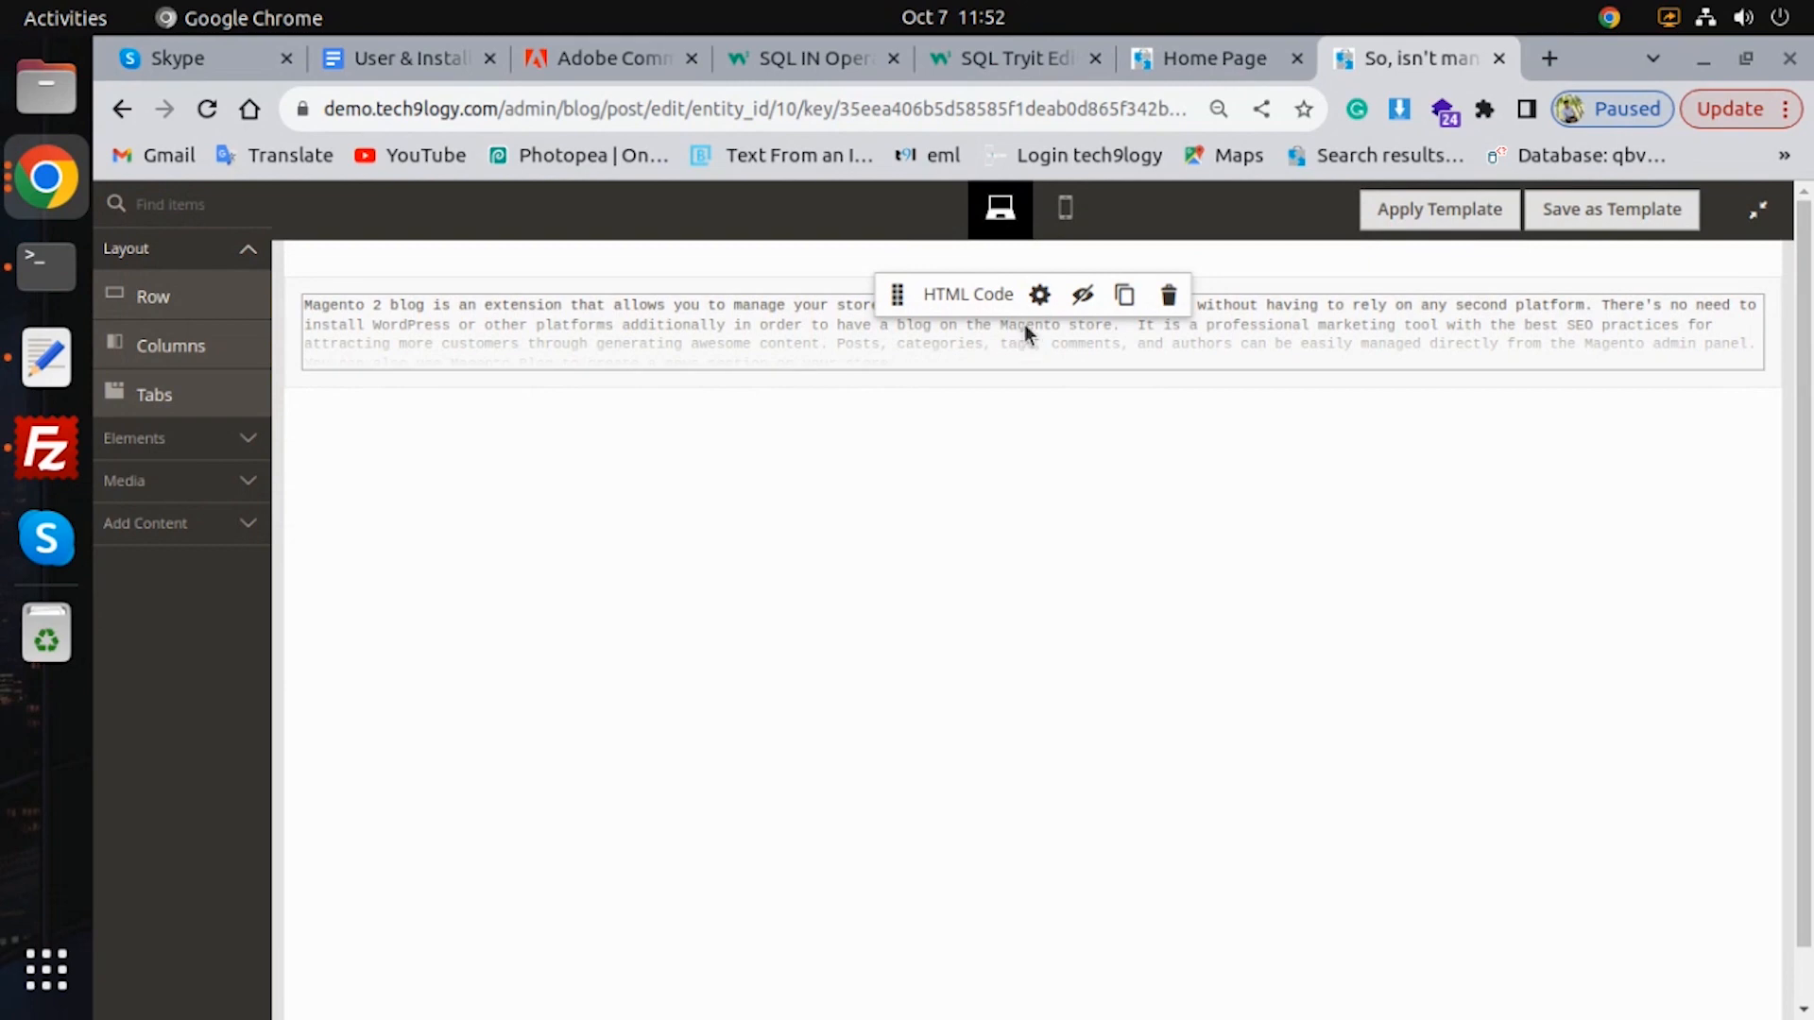
pyautogui.click(1040, 295)
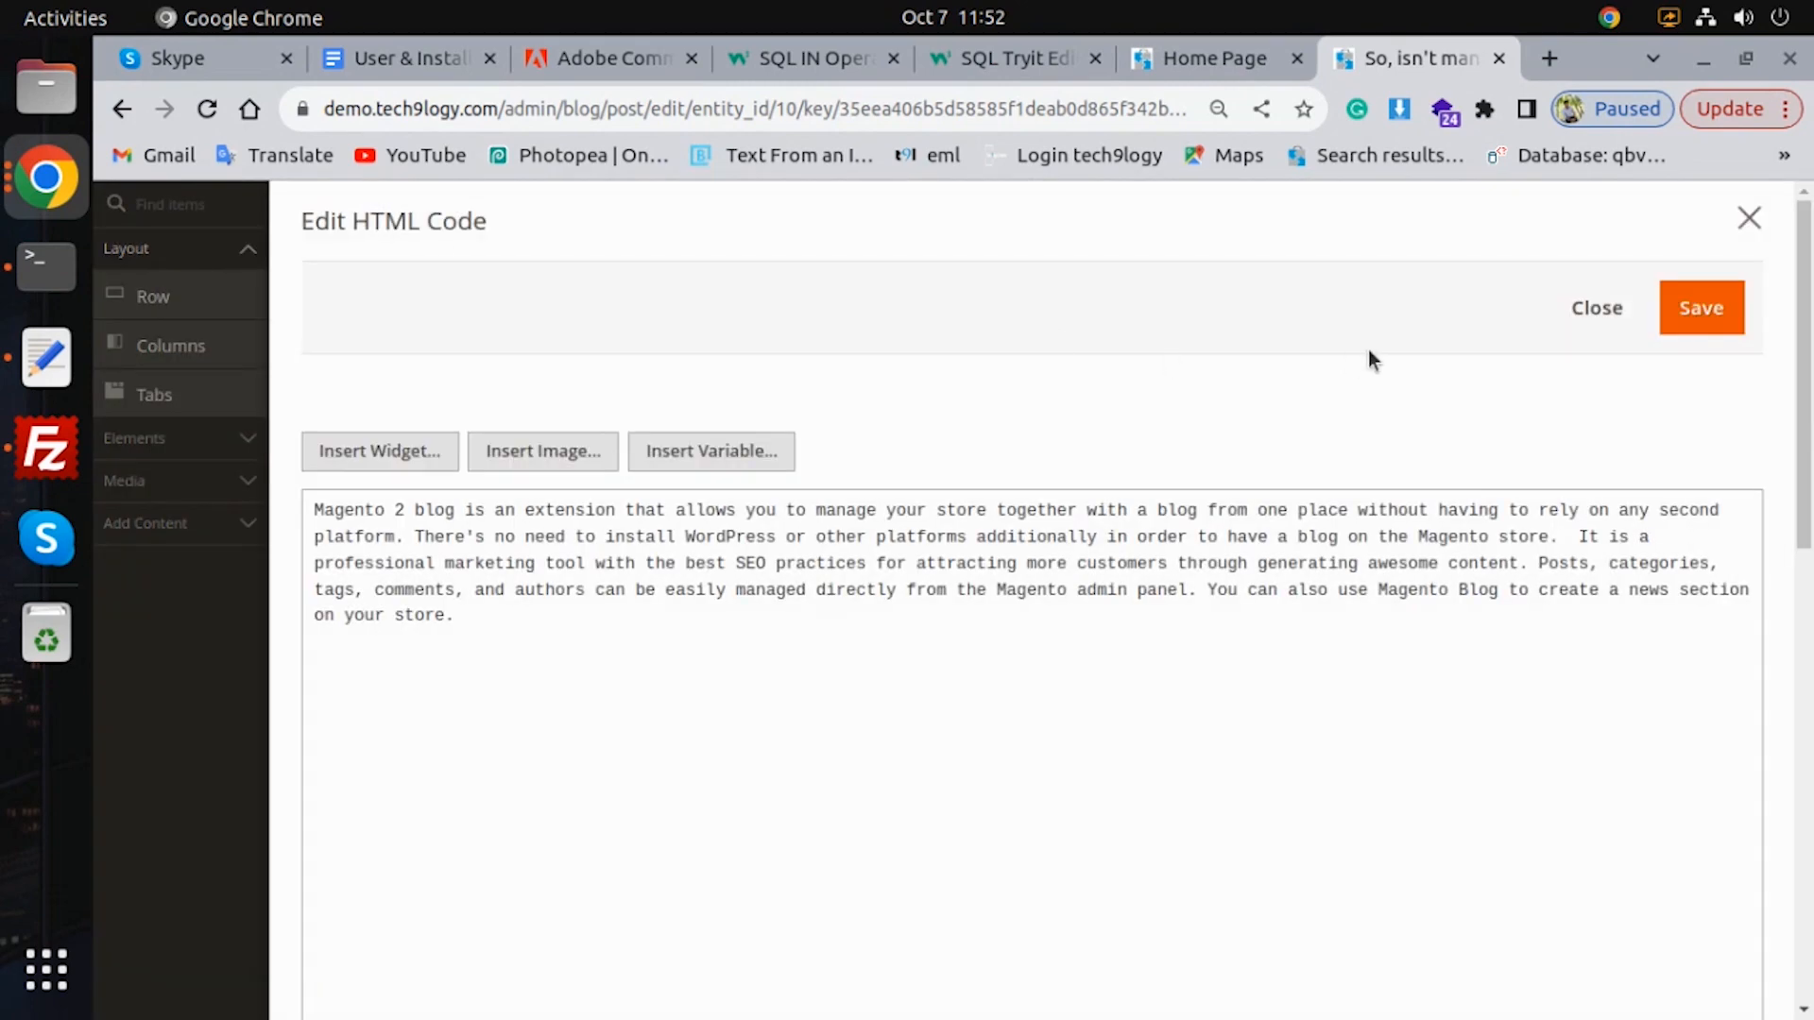
pyautogui.click(1701, 310)
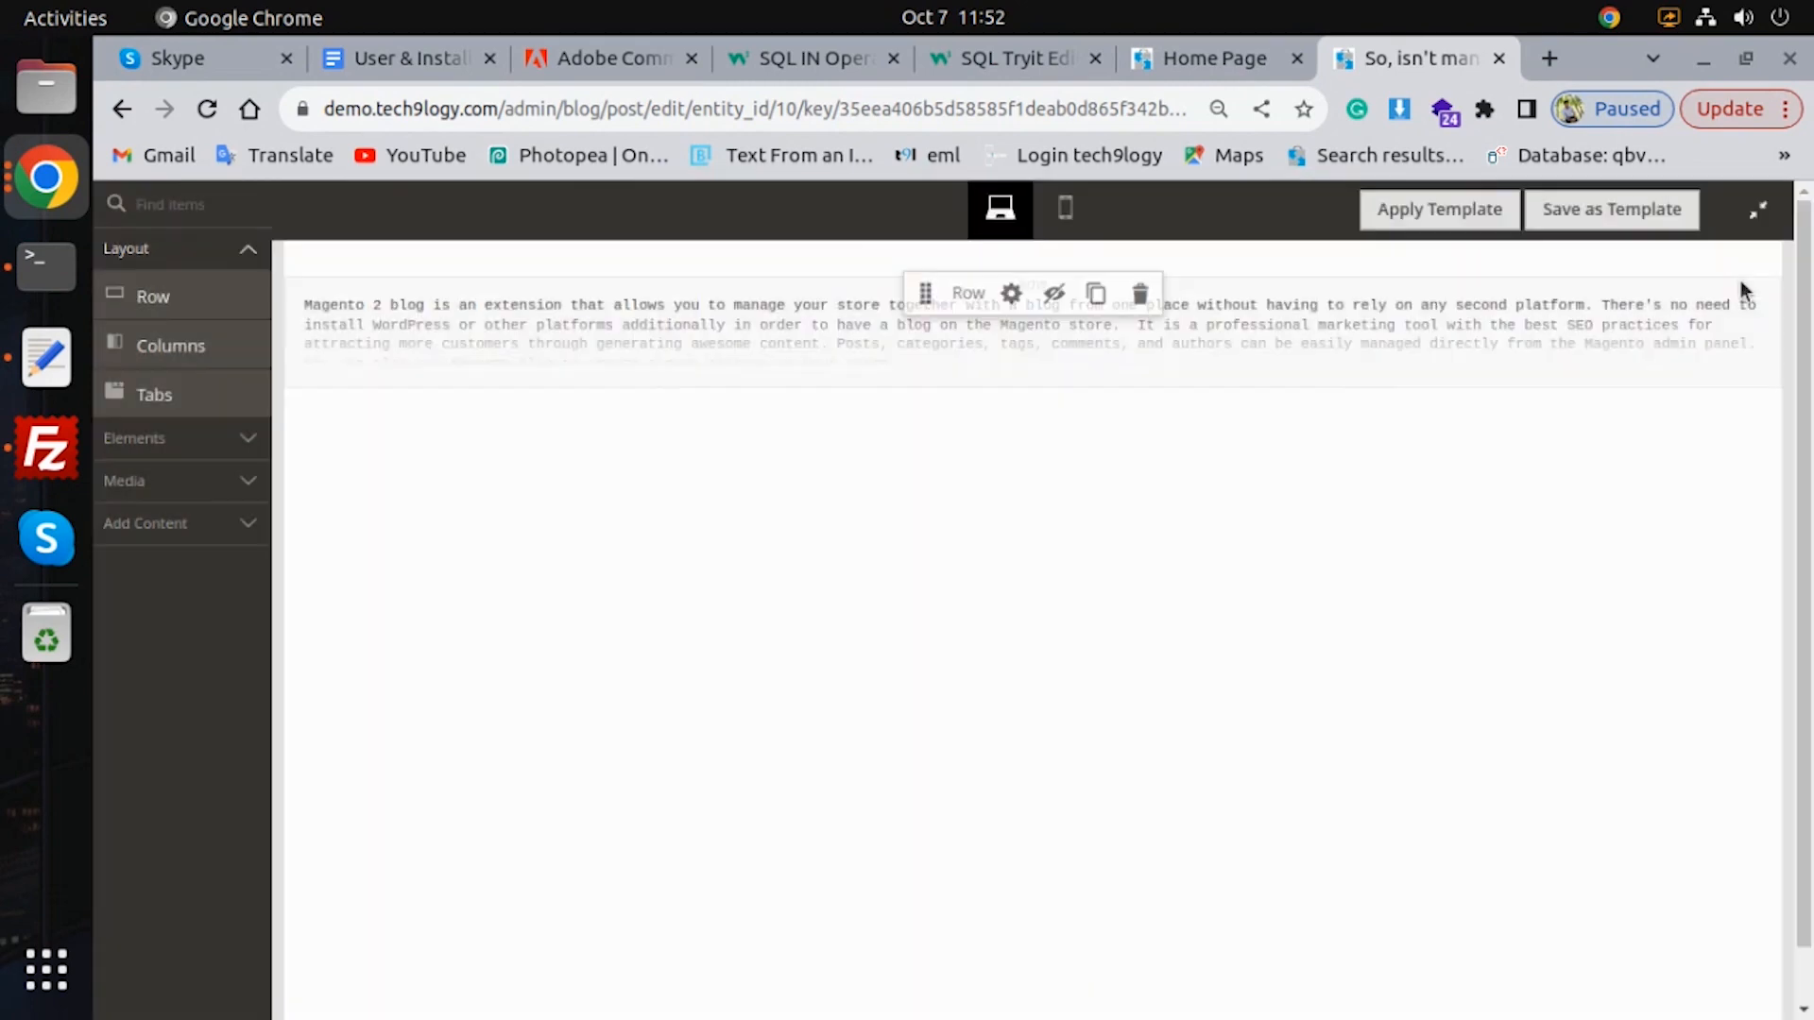
pyautogui.click(1757, 209)
# Step: Expand the post's Search Engine Optimization section and review the URL Key, Meta Title, Meta Description and Meta Keywords
pyautogui.scroll(-4, 1021, 585)
pyautogui.click(802, 416)
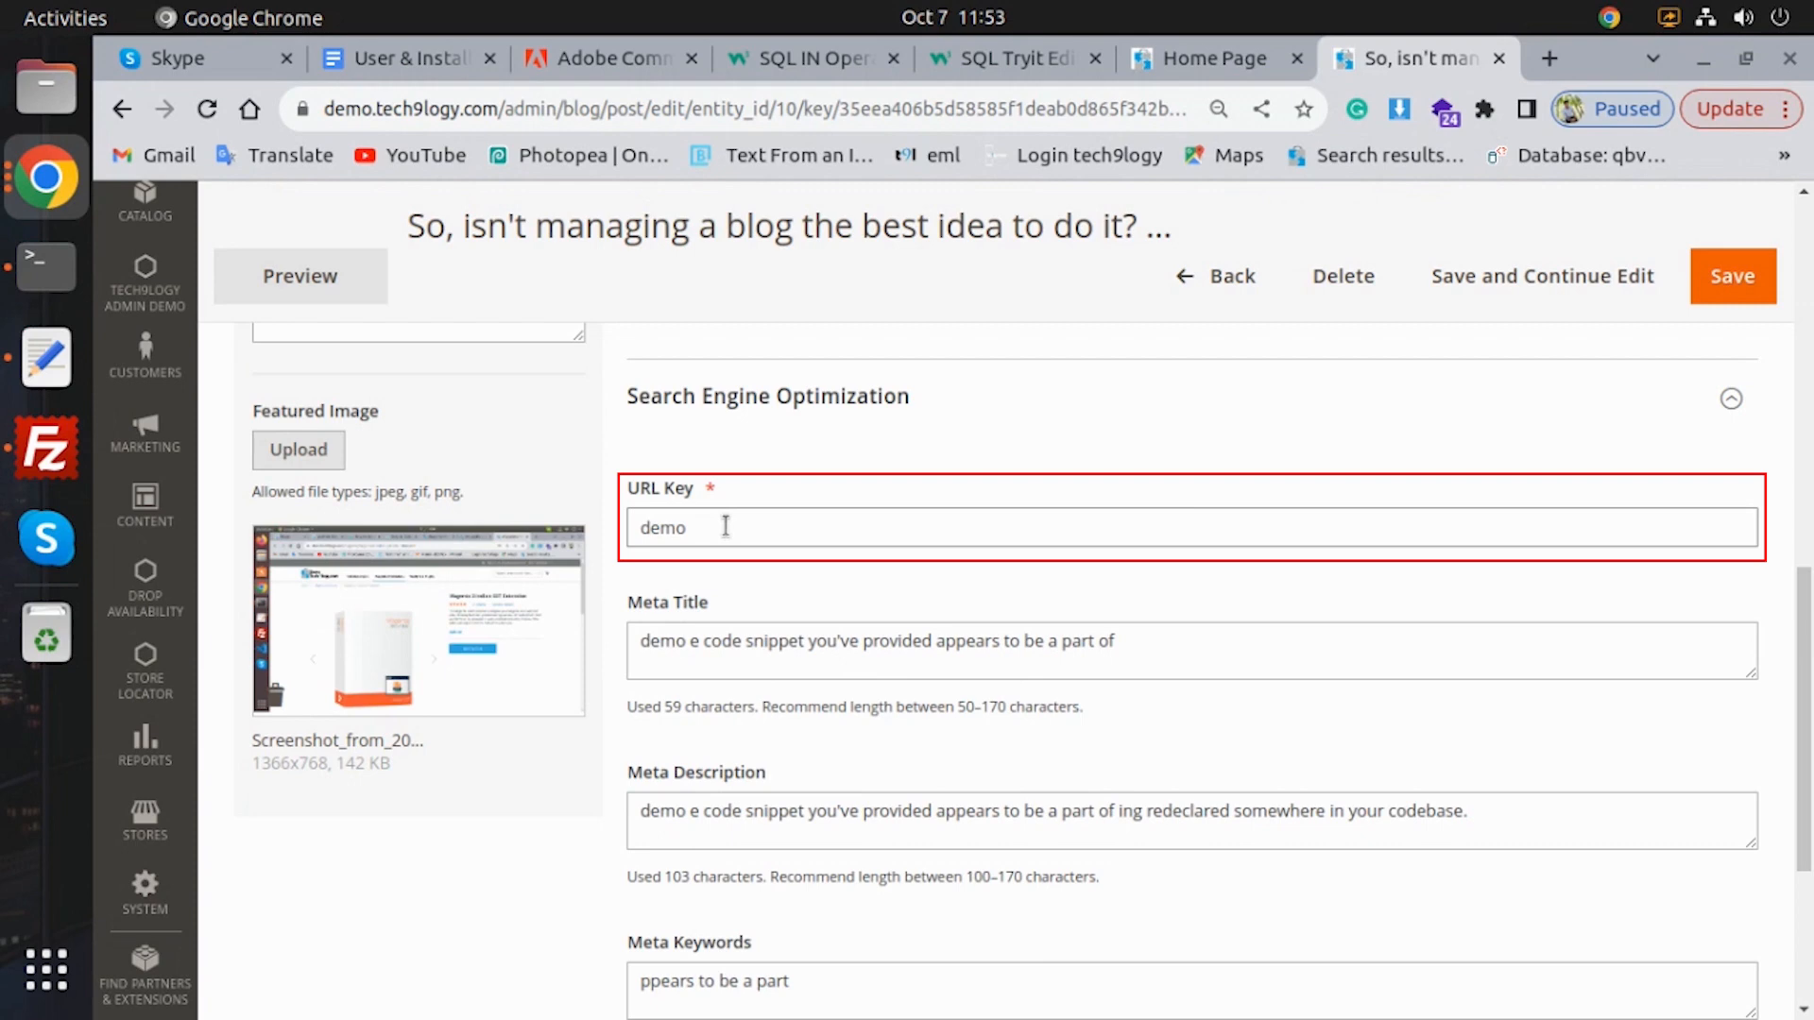
pyautogui.click(725, 526)
pyautogui.click(1175, 662)
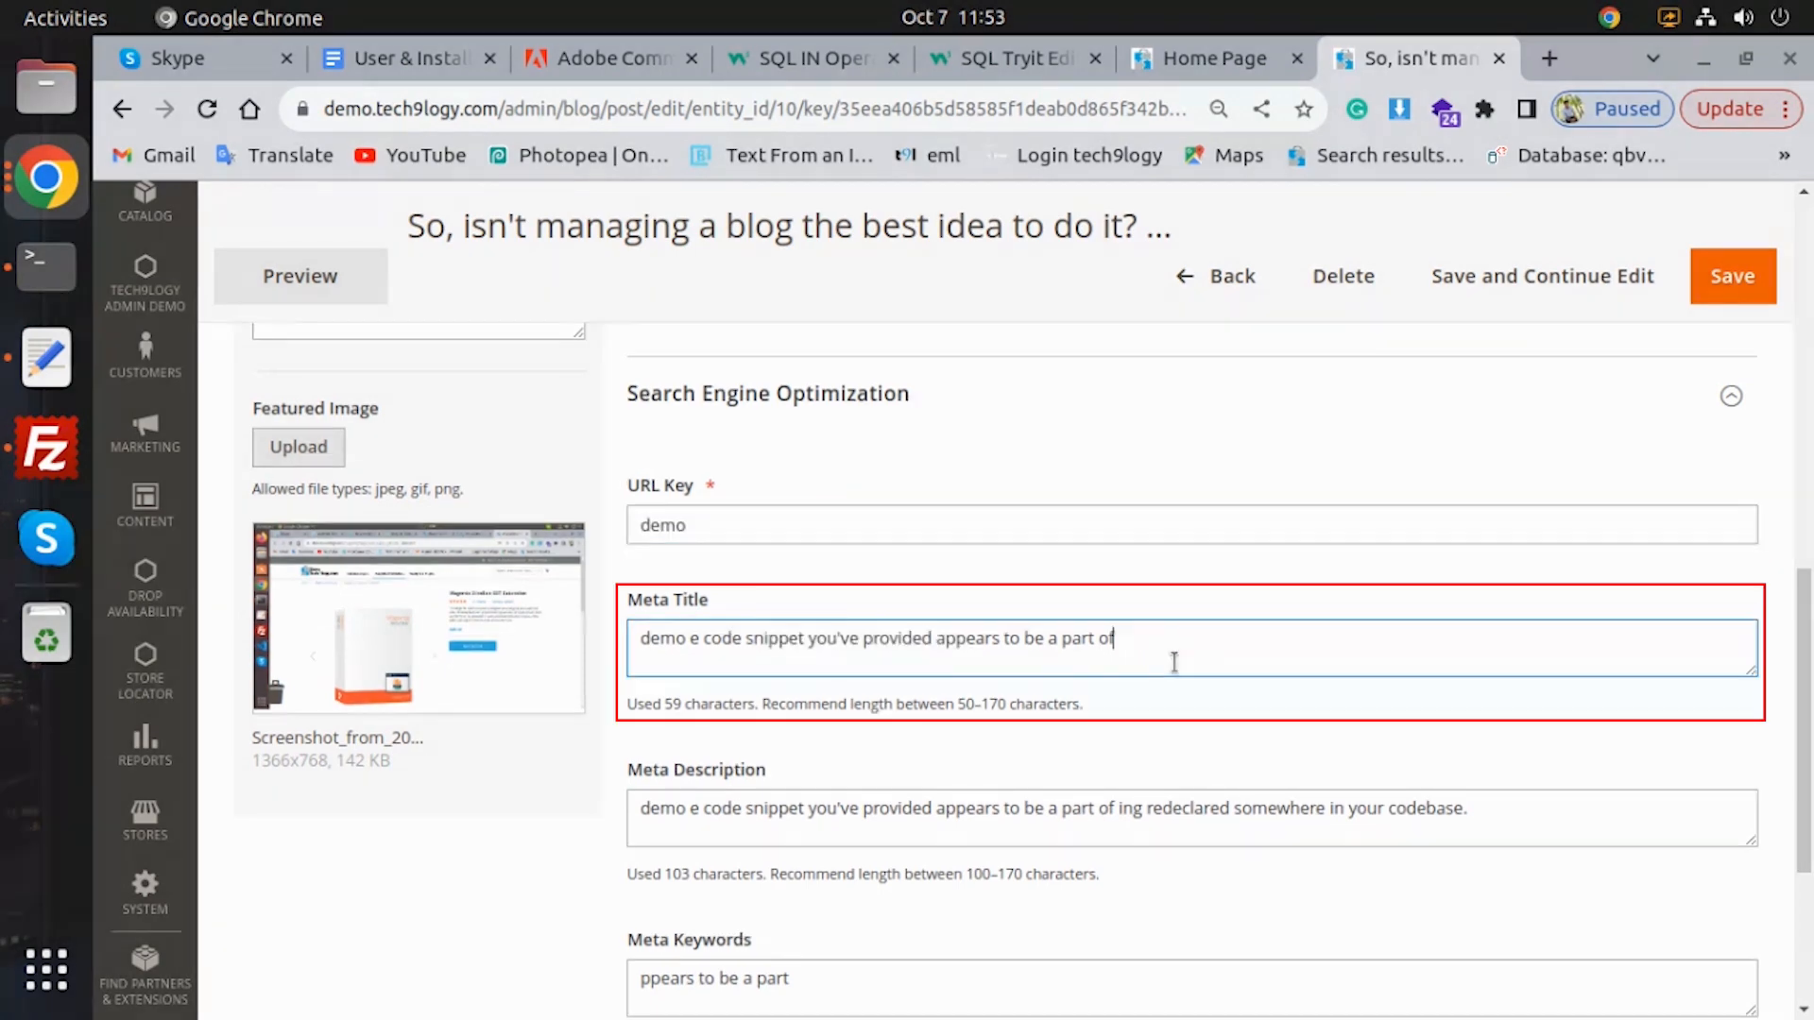
pyautogui.scroll(-3, 1146, 661)
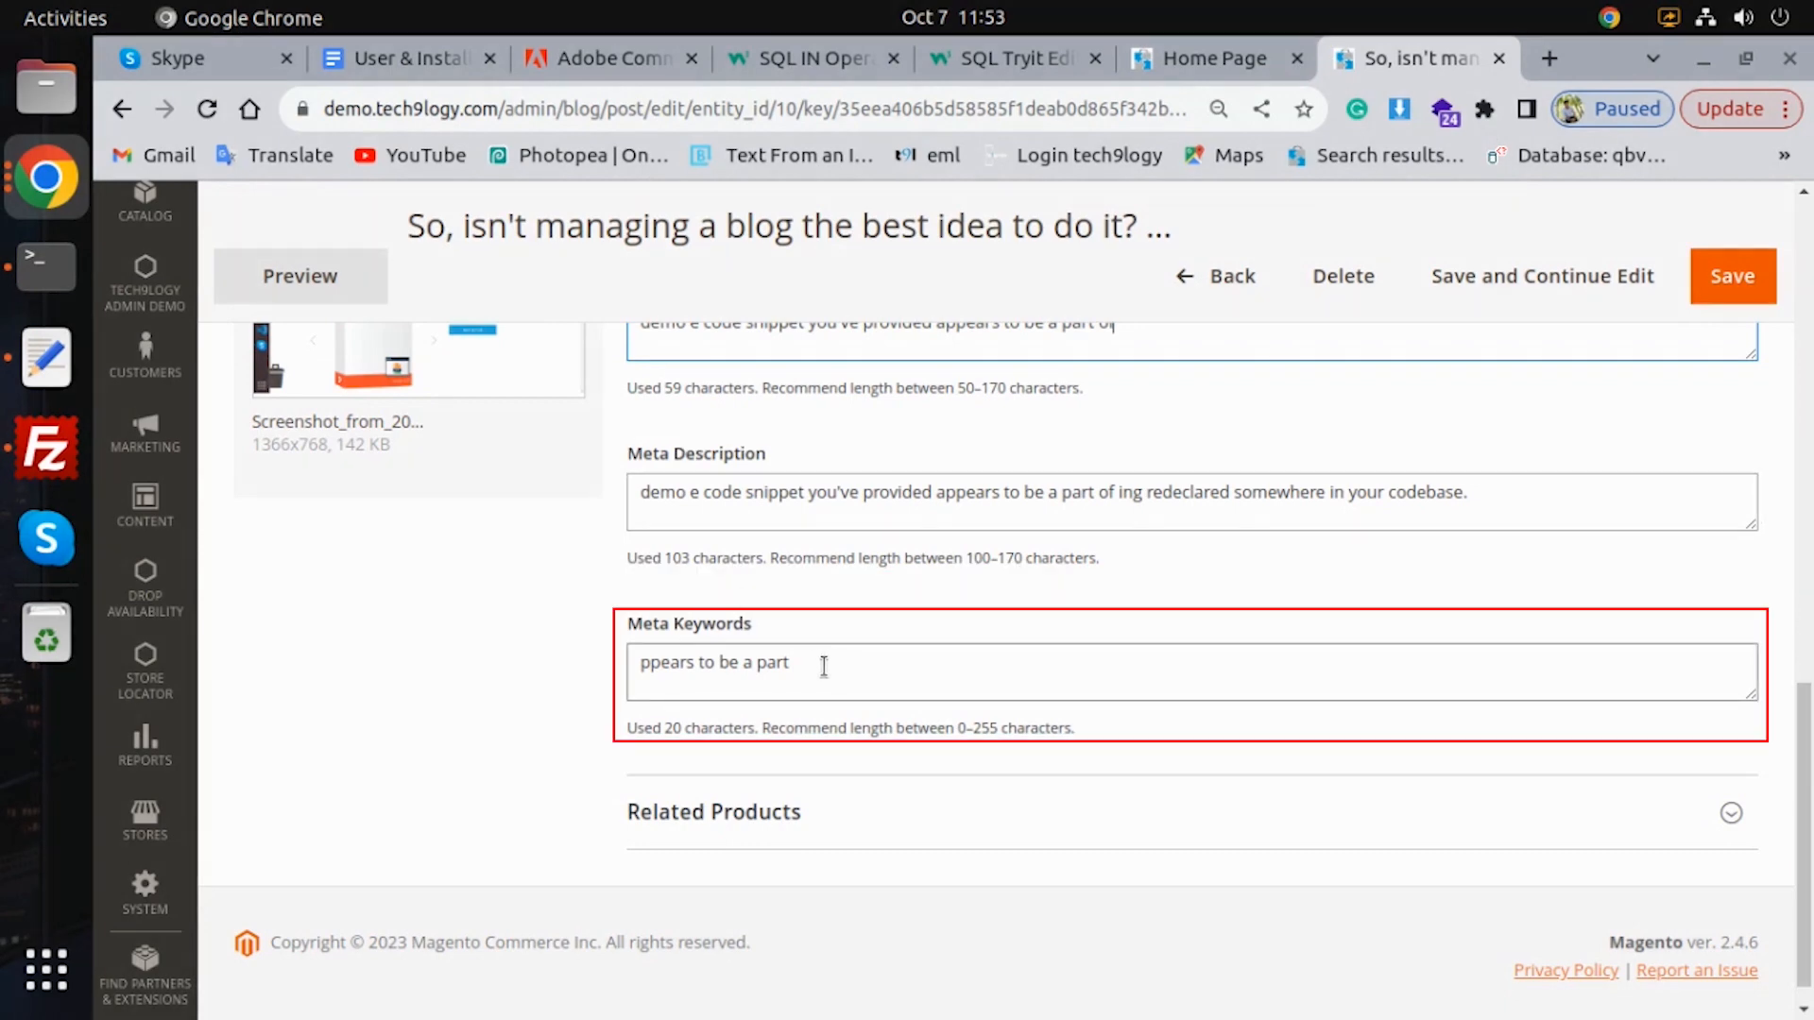
pyautogui.click(1506, 502)
pyautogui.click(976, 658)
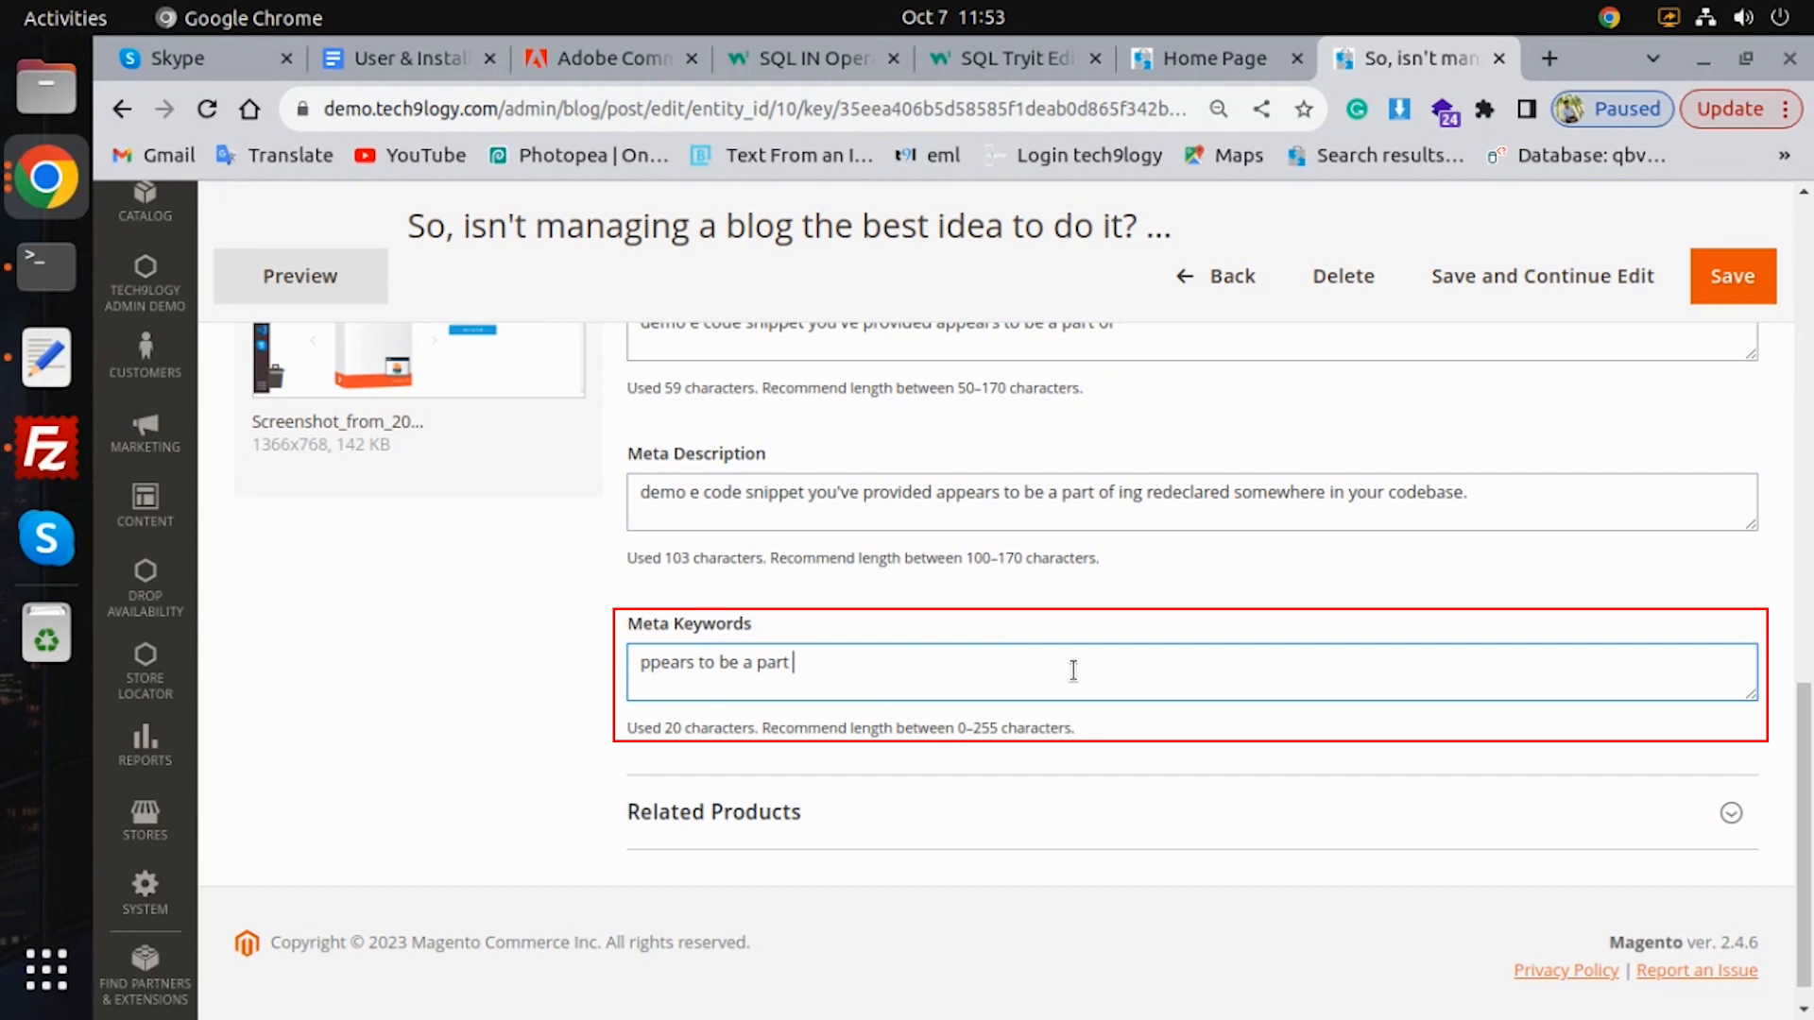
# Step: Expand the post's Related Products section and review the products already assigned to it
pyautogui.scroll(-1, 1086, 669)
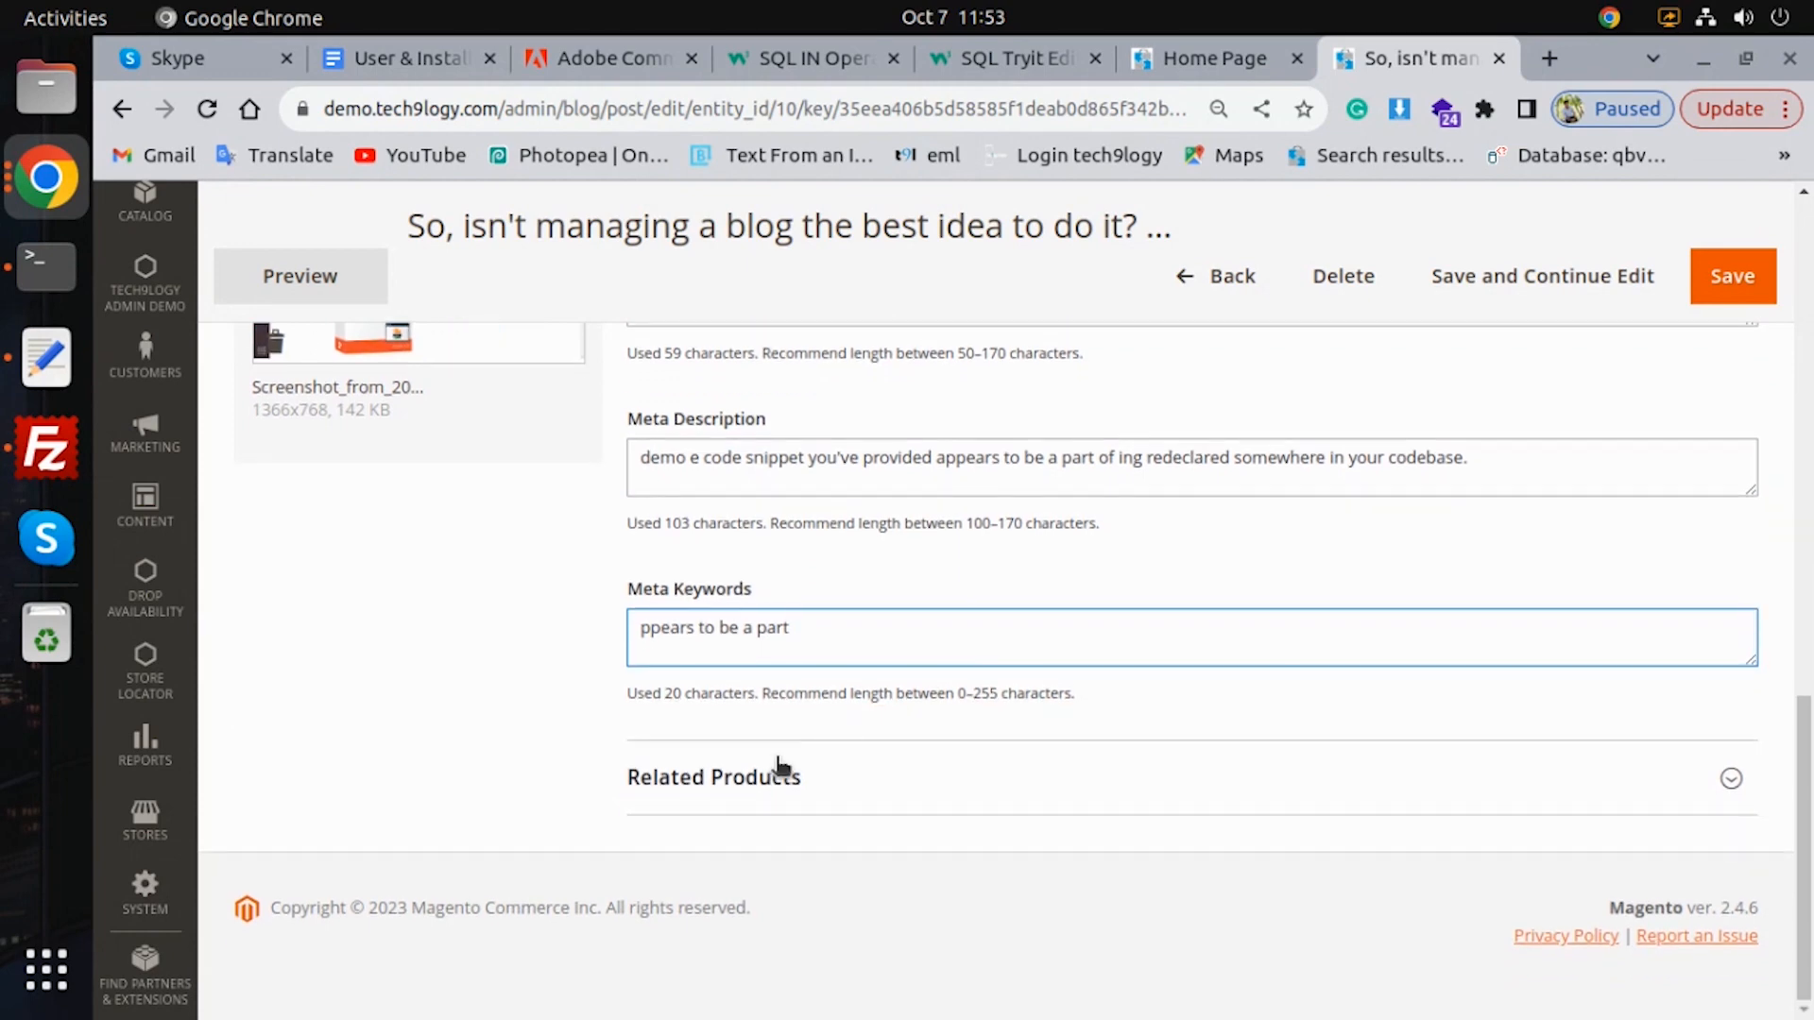
pyautogui.click(802, 788)
pyautogui.scroll(-3, 973, 741)
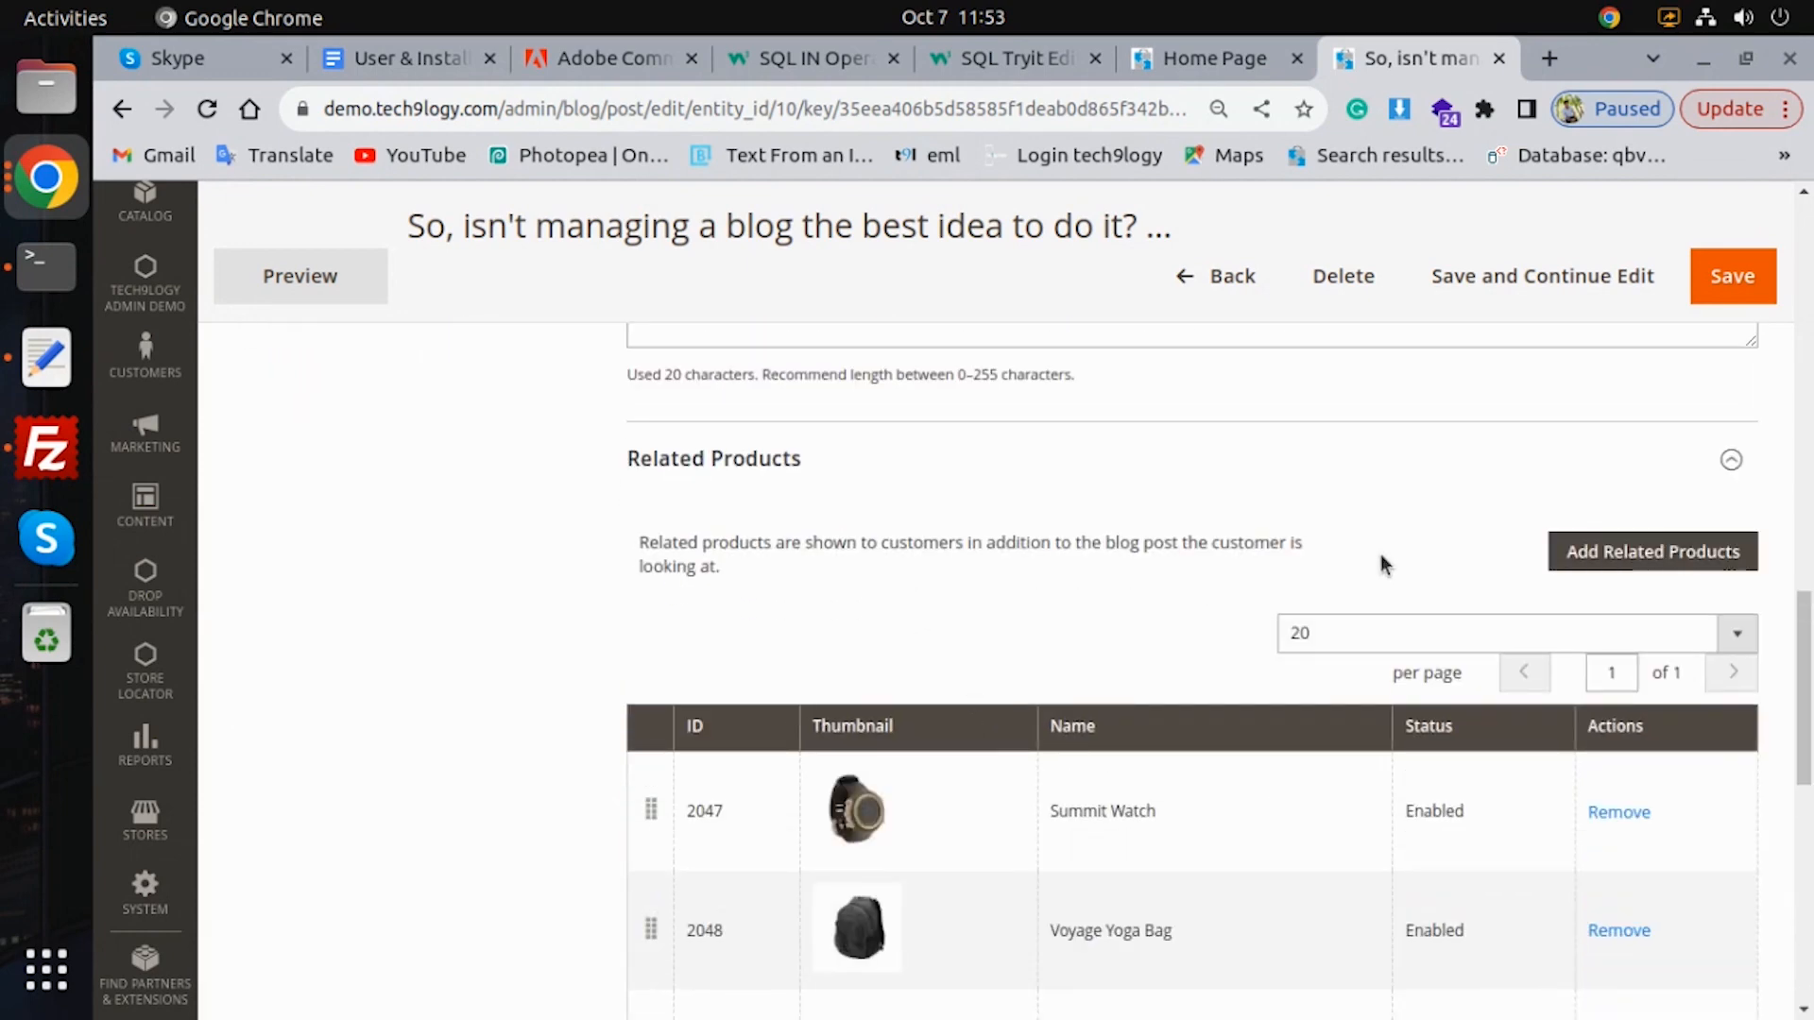
pyautogui.scroll(-8, 1256, 581)
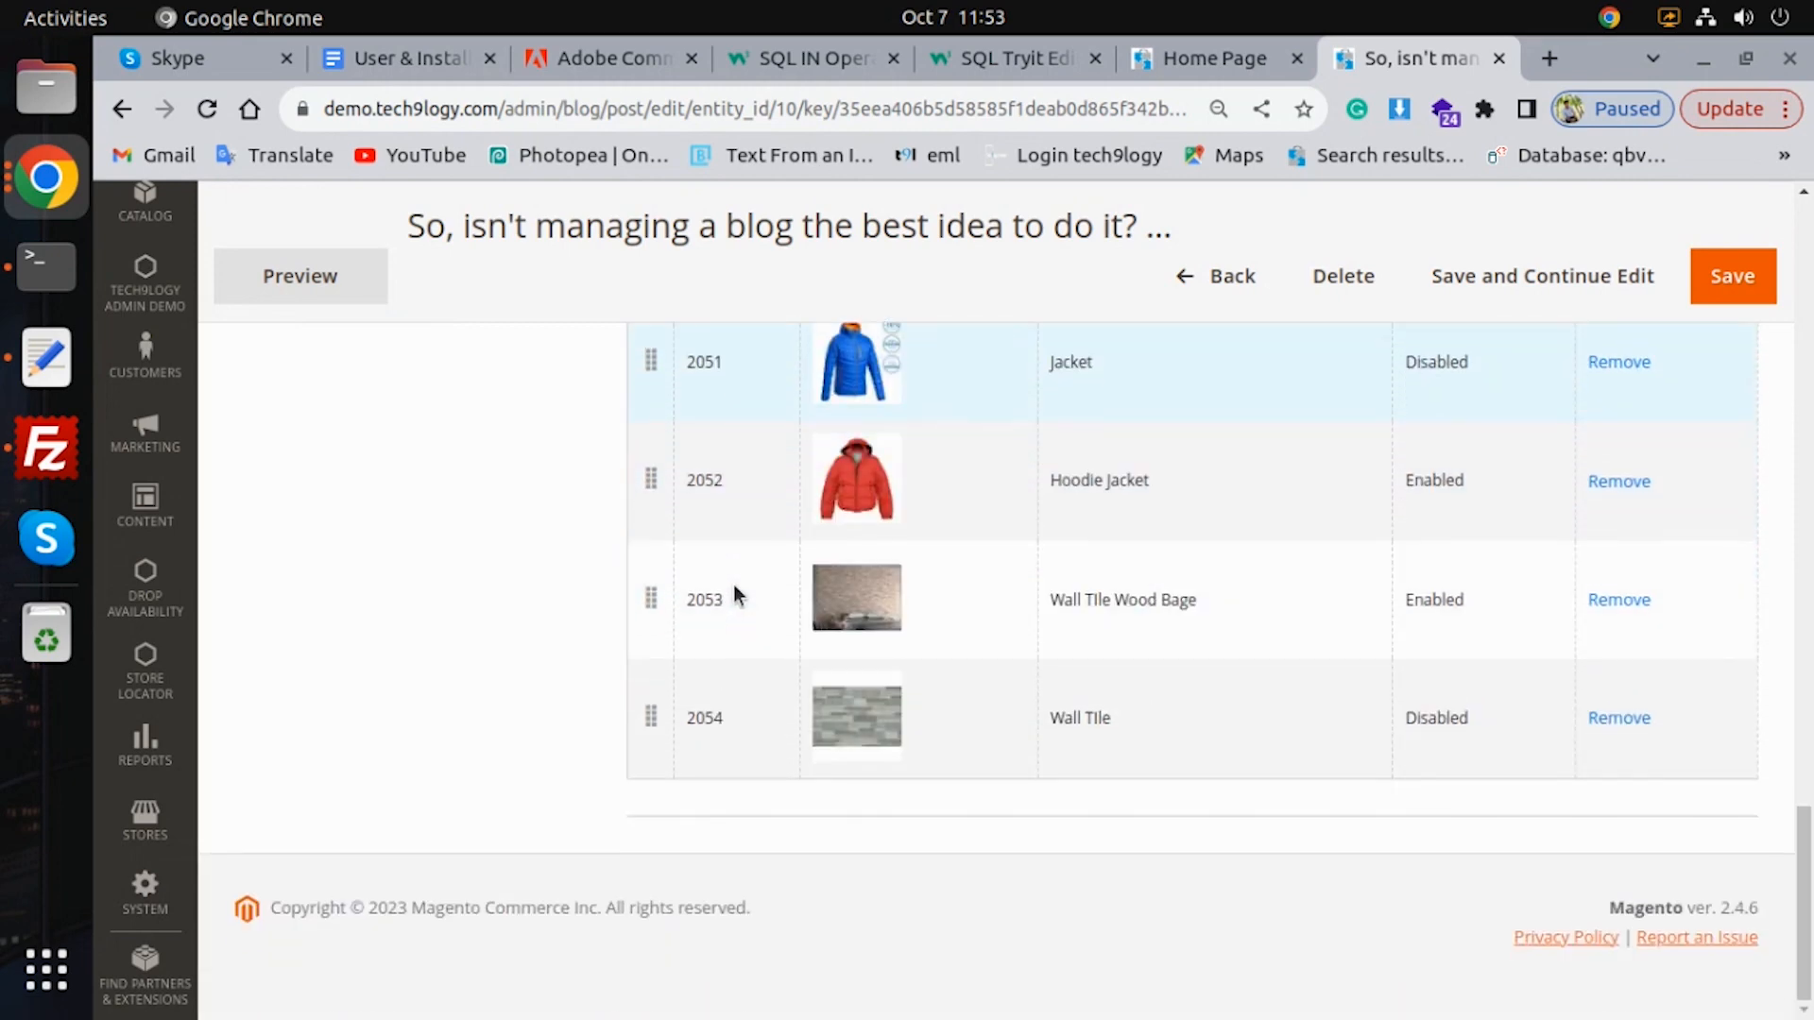
pyautogui.scroll(8, 1150, 660)
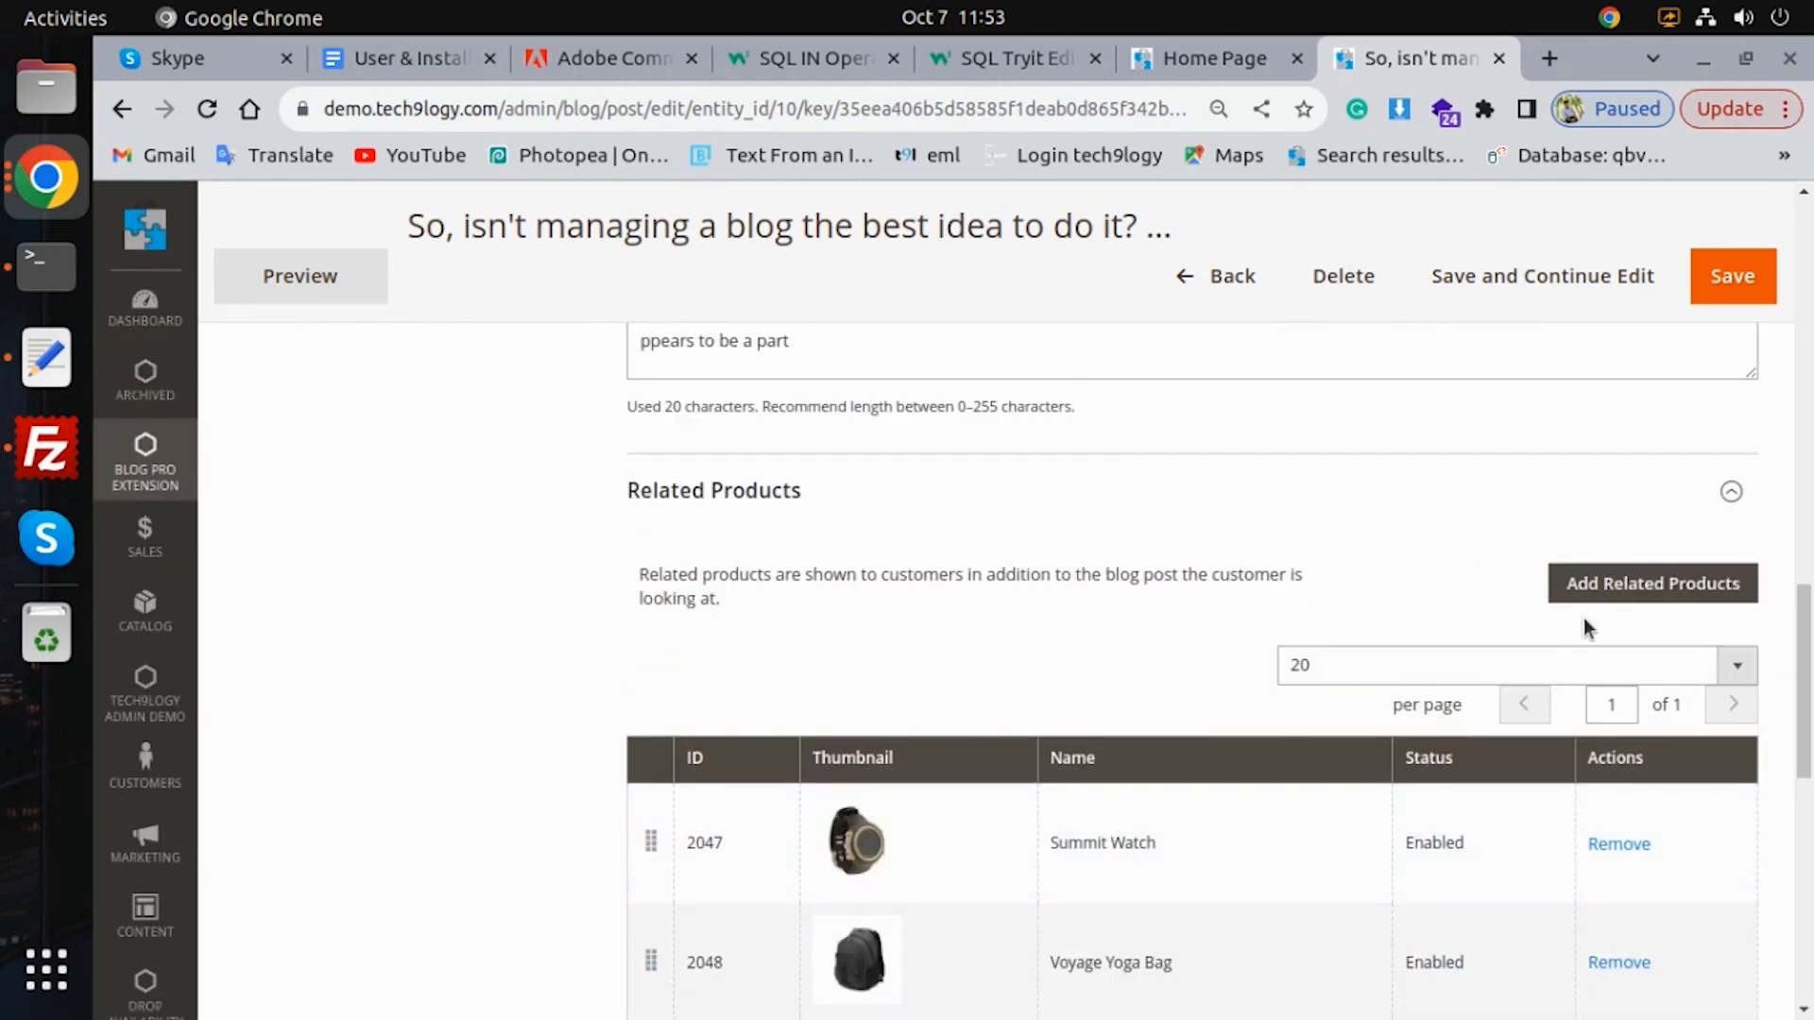
# Step: Select a product in the Add Related Products list, add it to the post, and look back over the form
pyautogui.click(1616, 595)
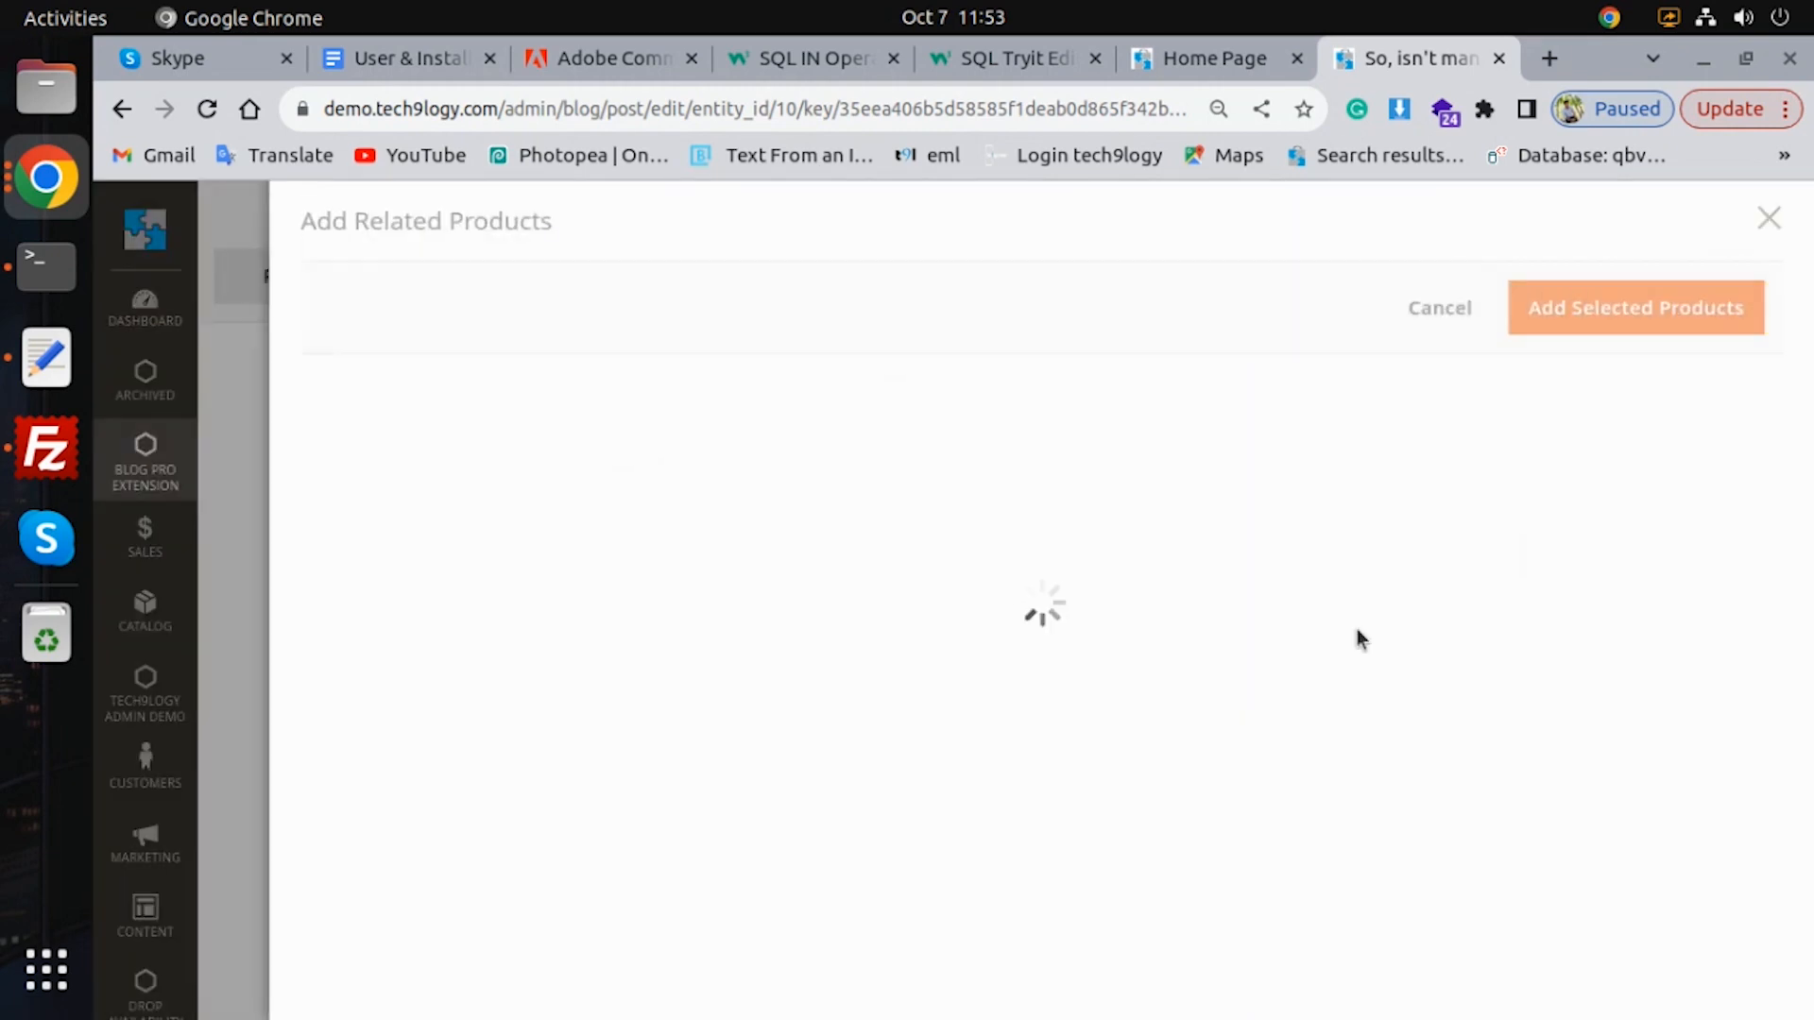
pyautogui.click(333, 614)
pyautogui.click(1633, 324)
pyautogui.scroll(-10, 887, 667)
pyautogui.scroll(8, 1420, 737)
pyautogui.scroll(10, 1421, 737)
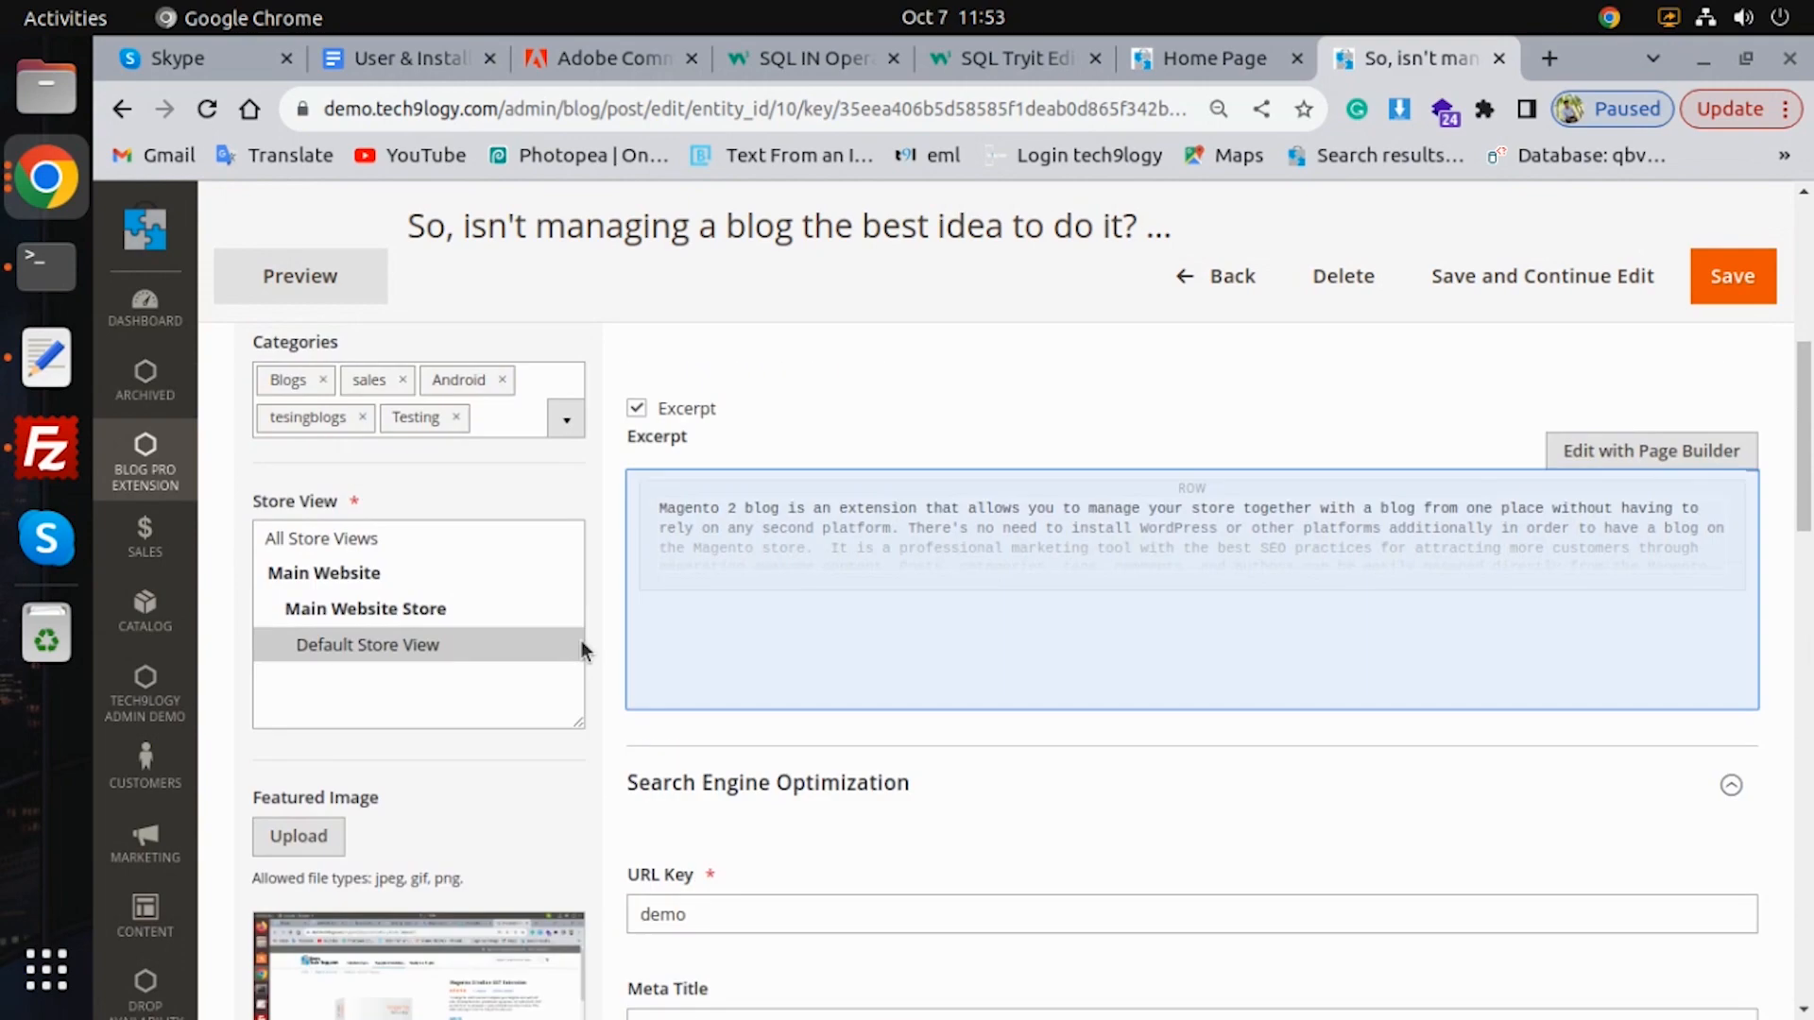
# Step: Save the blog post and check its entry in the All Blog Posts list
pyautogui.scroll(-3, 838, 636)
pyautogui.scroll(8, 830, 697)
pyautogui.click(1697, 445)
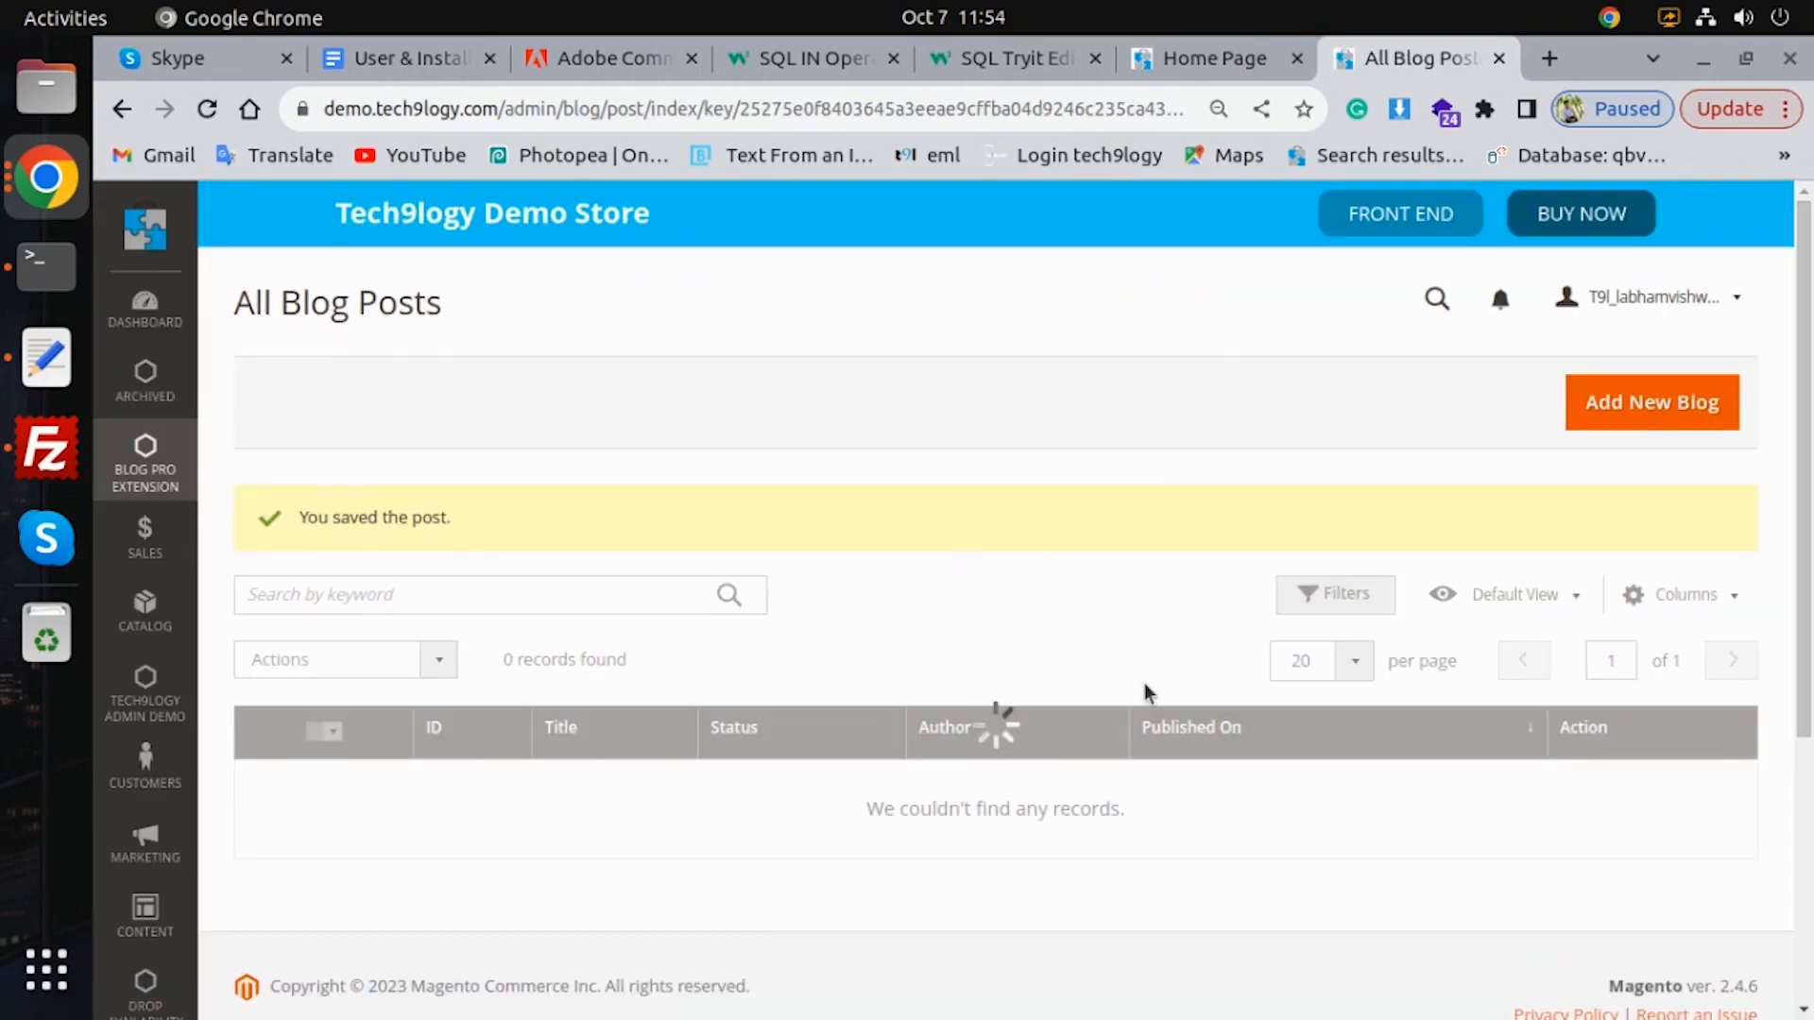
pyautogui.scroll(-5, 1413, 697)
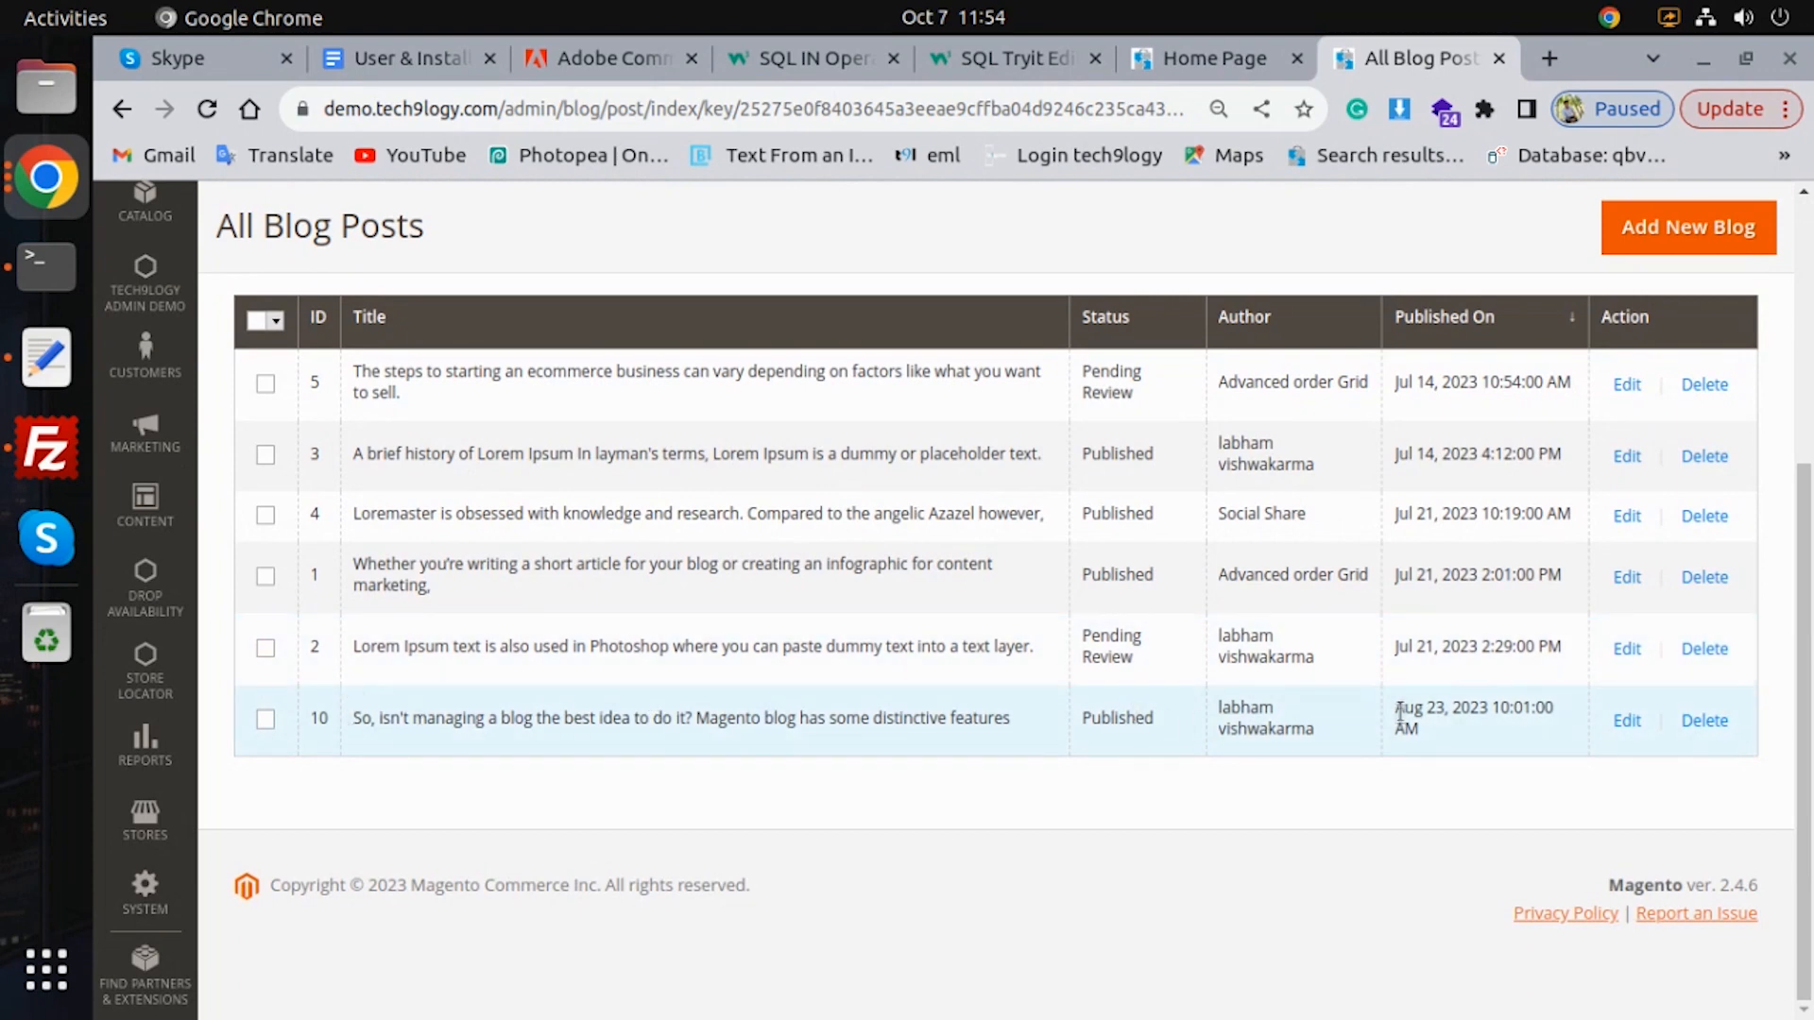
# Step: Open Cache Management from the admin's System section and flush the Magento cache
pyautogui.click(143, 910)
pyautogui.click(332, 470)
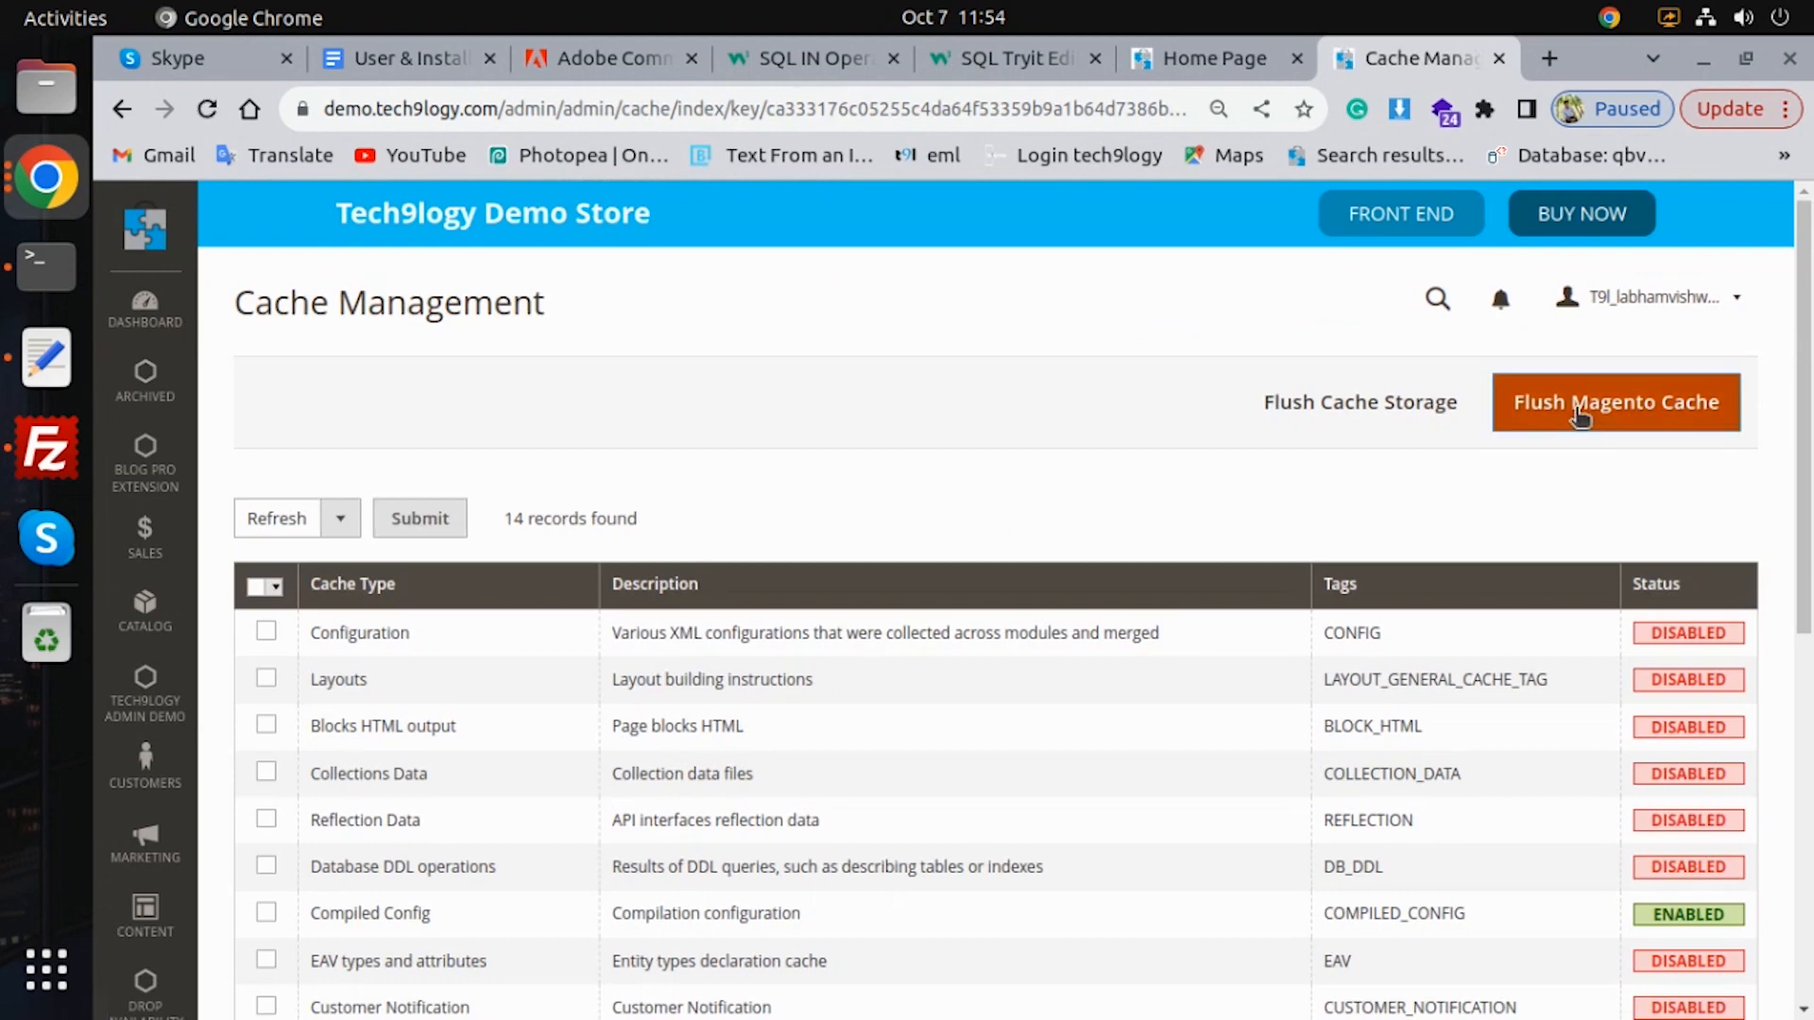
pyautogui.click(1578, 414)
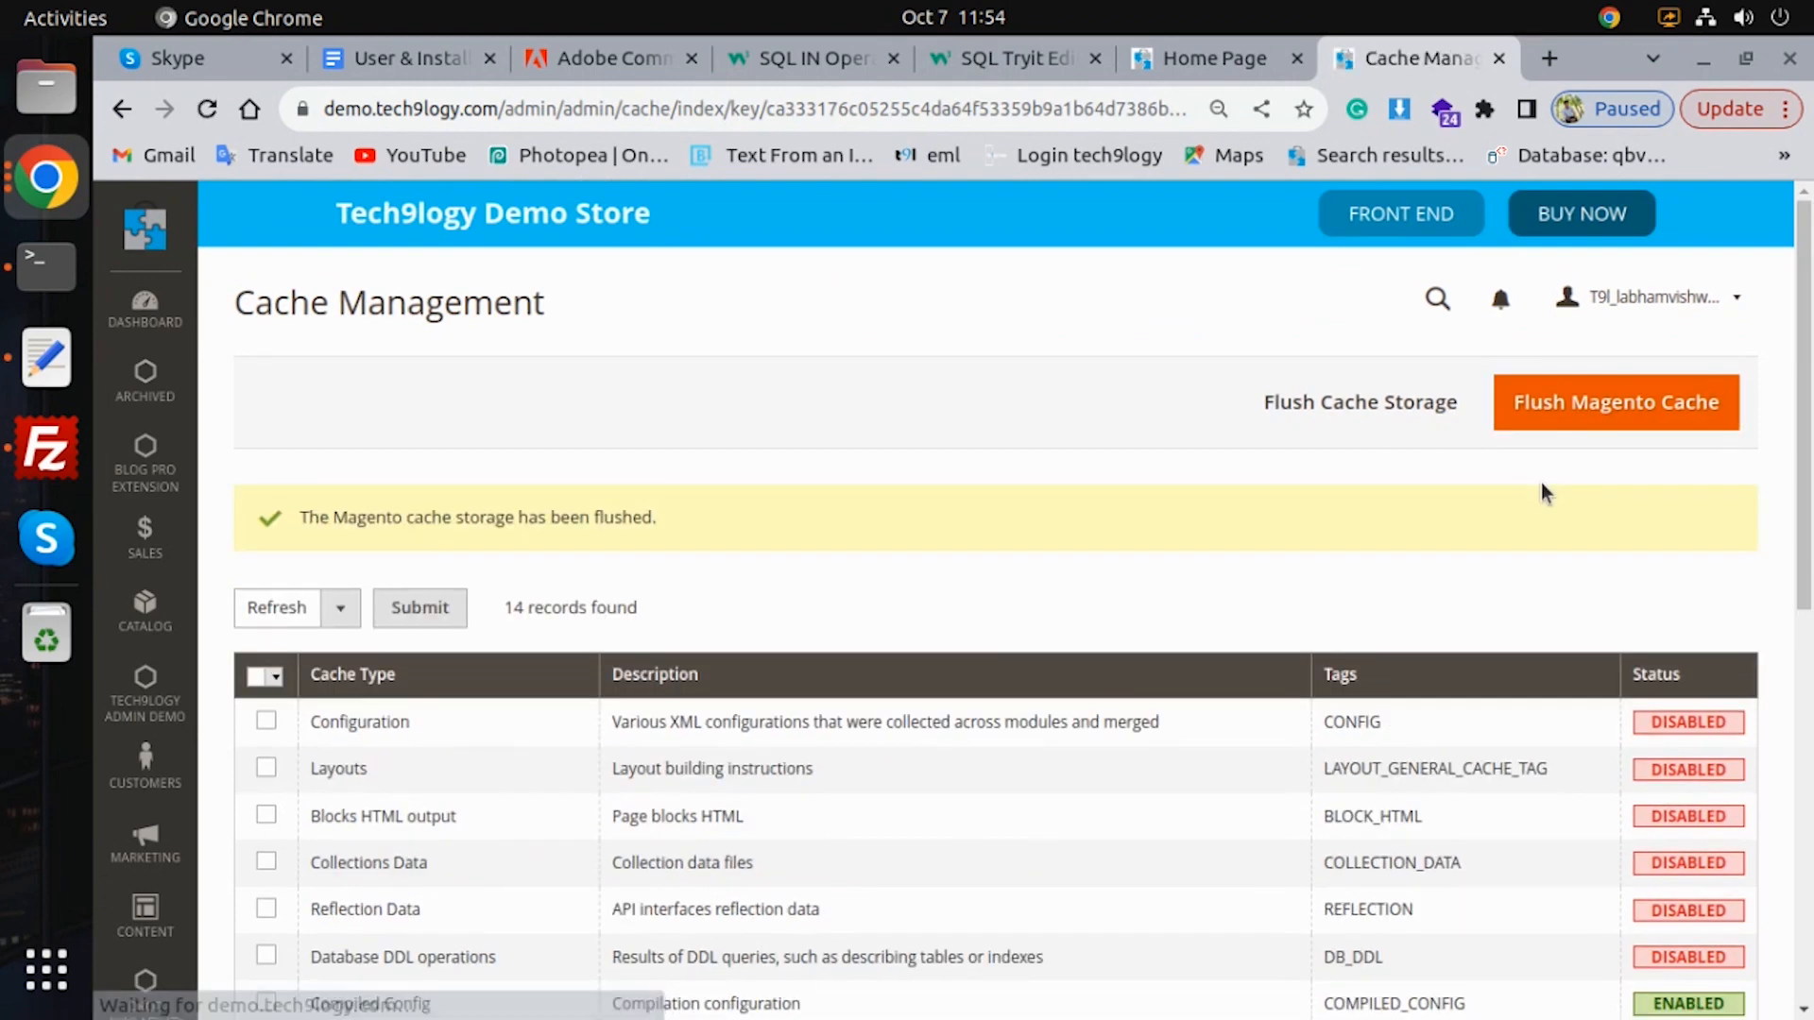
# Step: Switch to the storefront home page and open its Blogs page from the footer links
pyautogui.click(1270, 67)
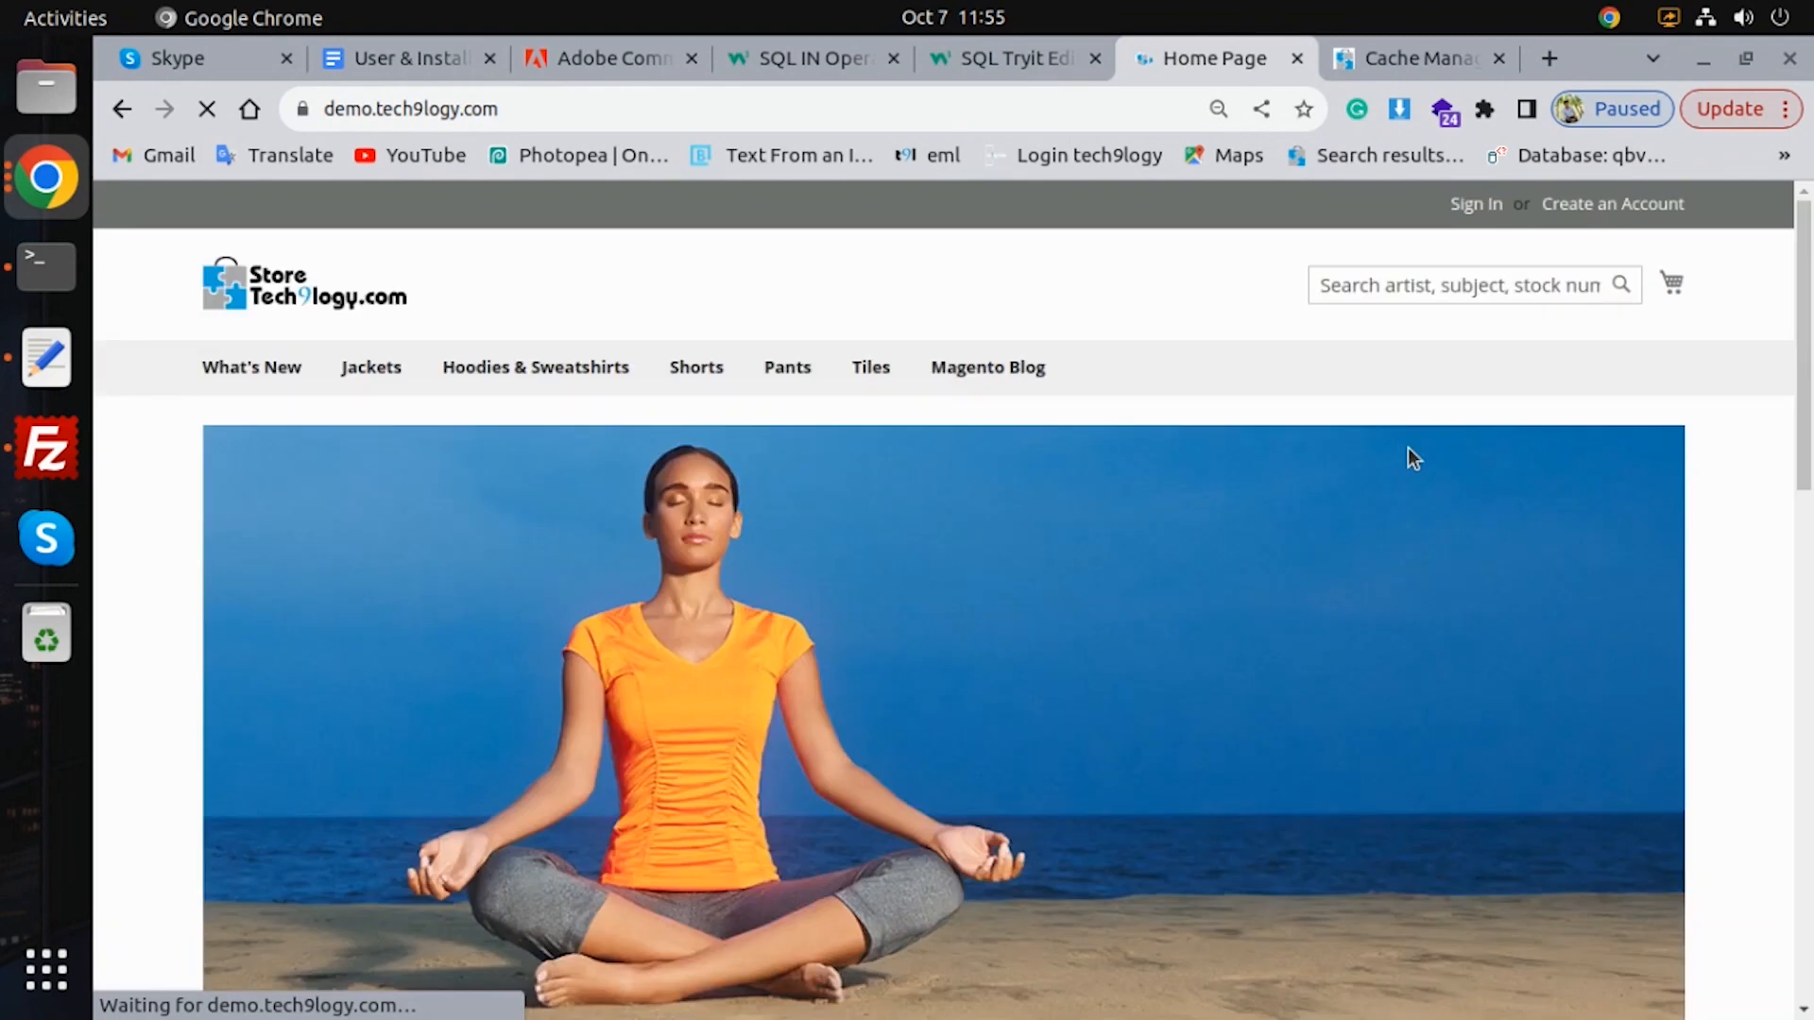
pyautogui.scroll(-3, 474, 656)
pyautogui.scroll(-2, 1151, 458)
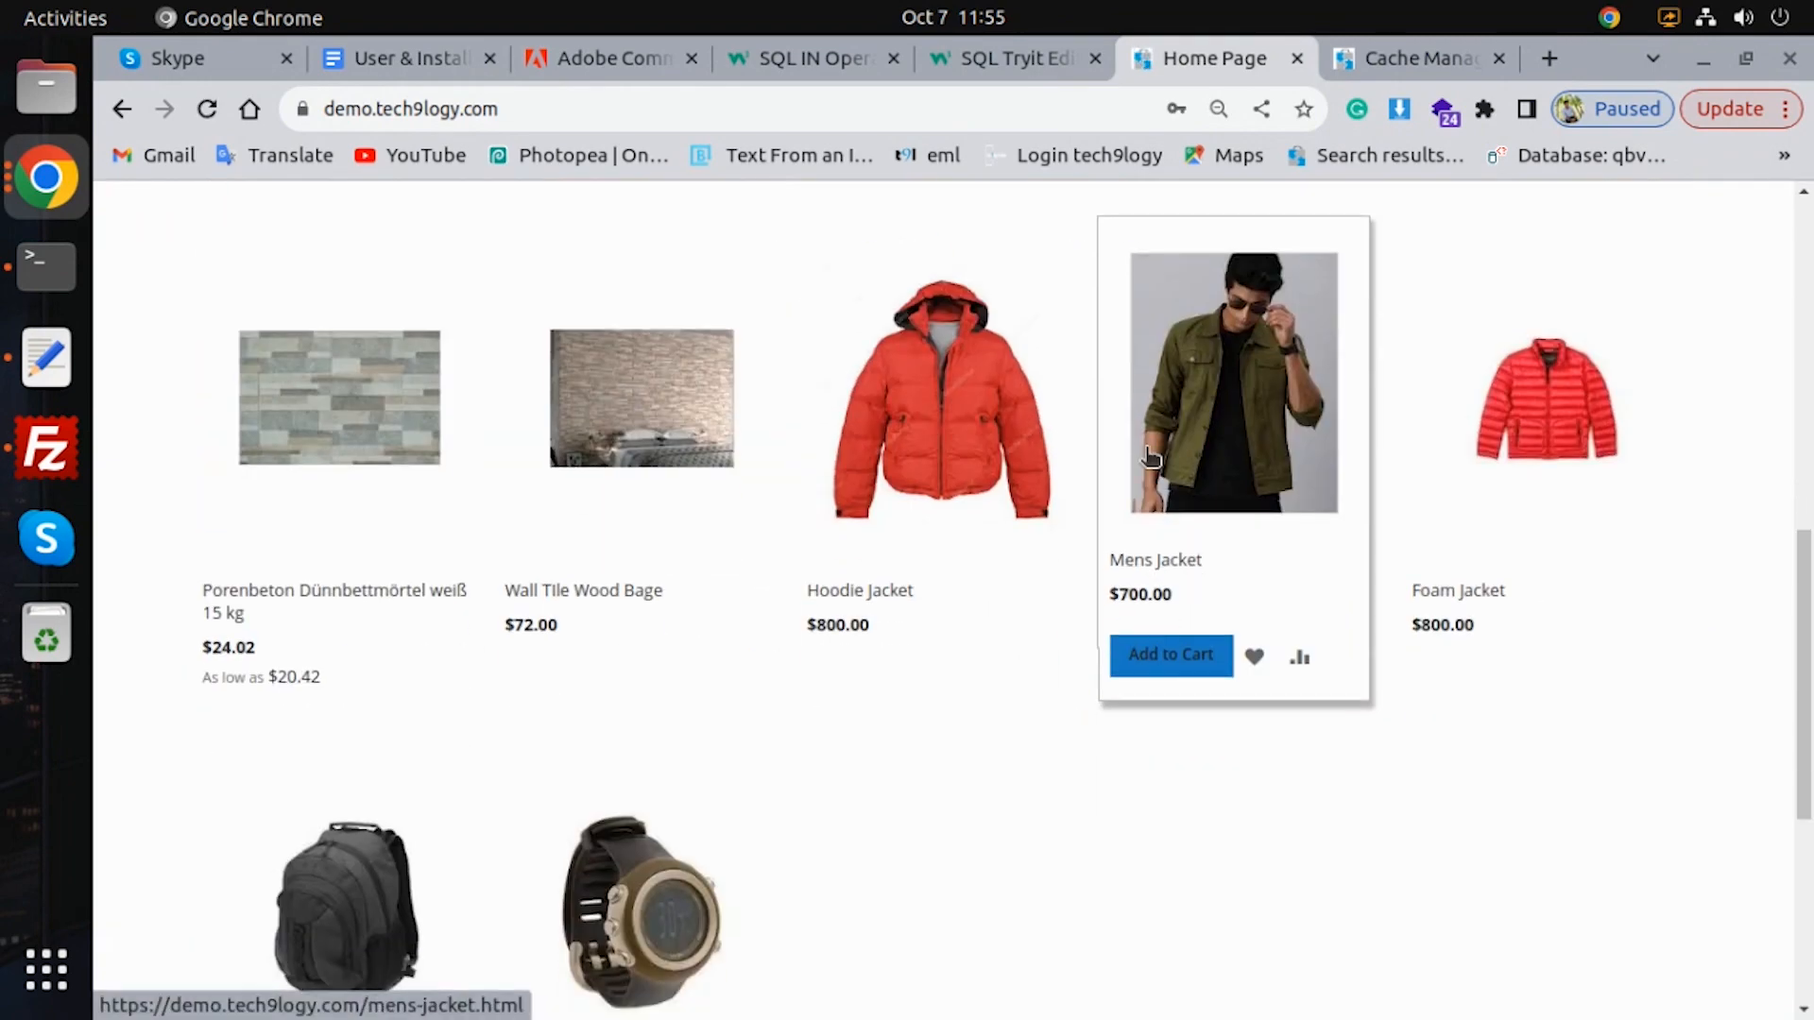
pyautogui.scroll(10, 1151, 458)
pyautogui.scroll(-15, 762, 705)
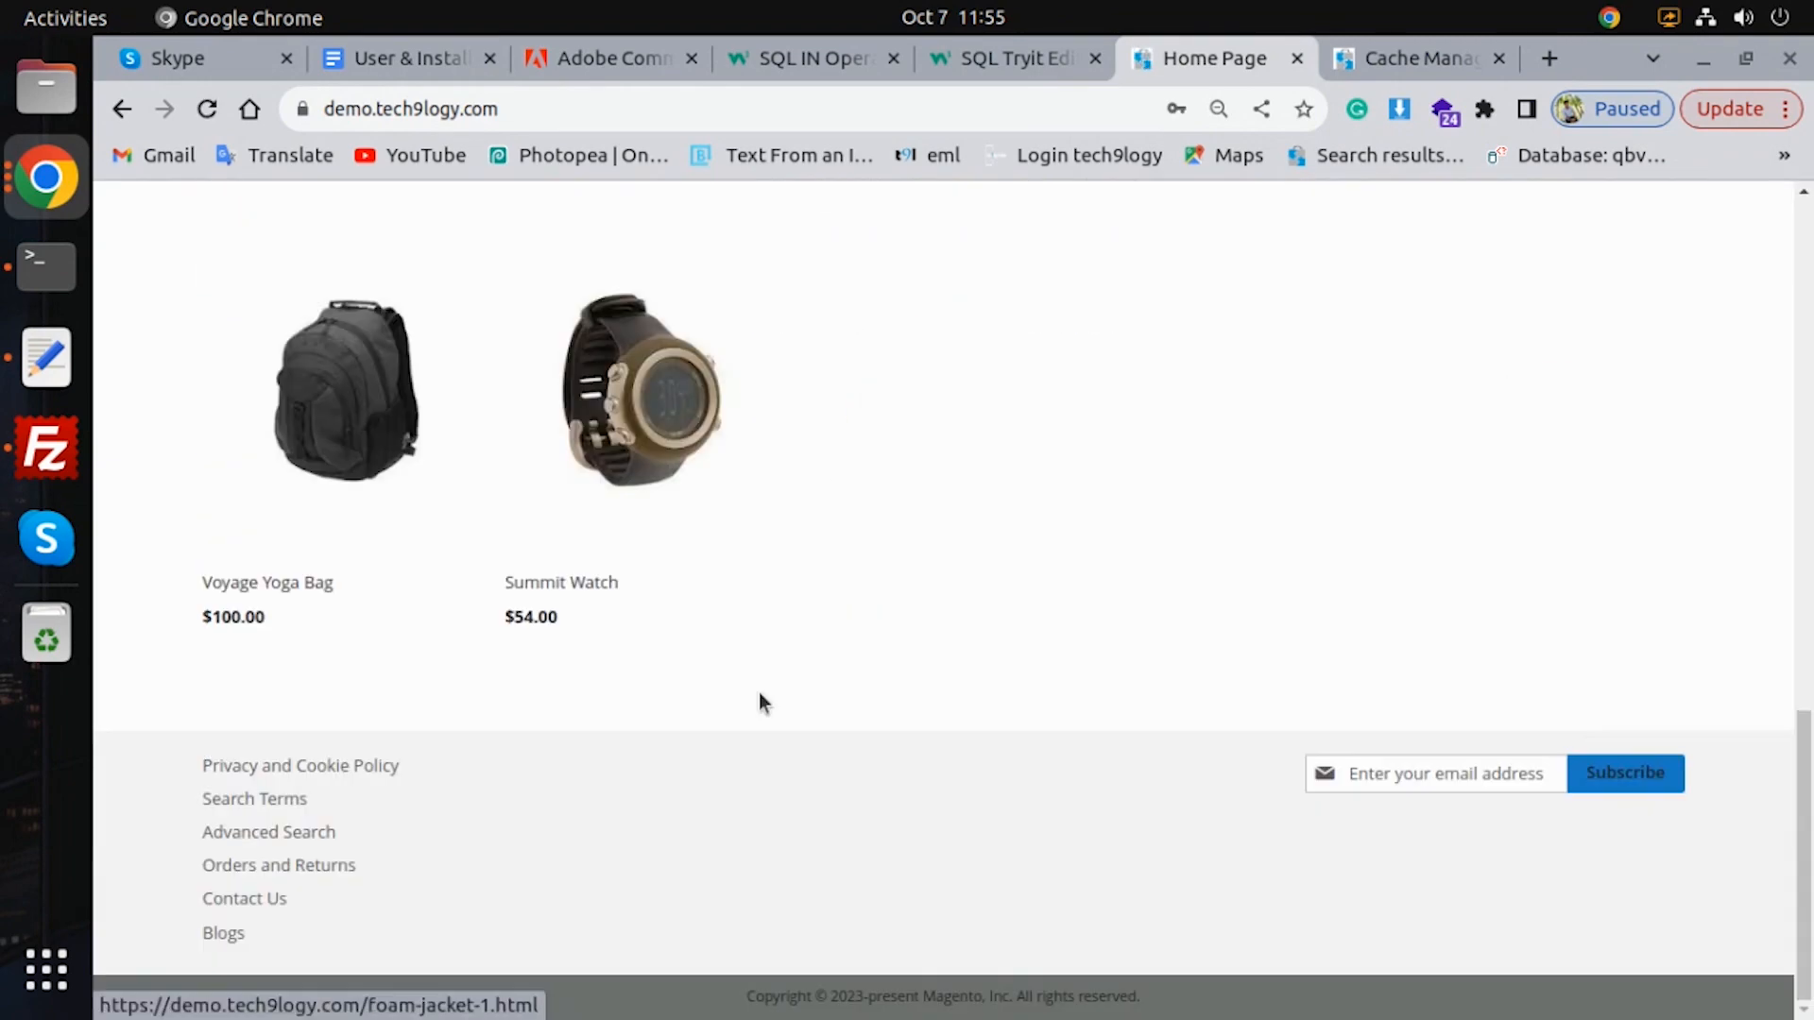
pyautogui.click(223, 940)
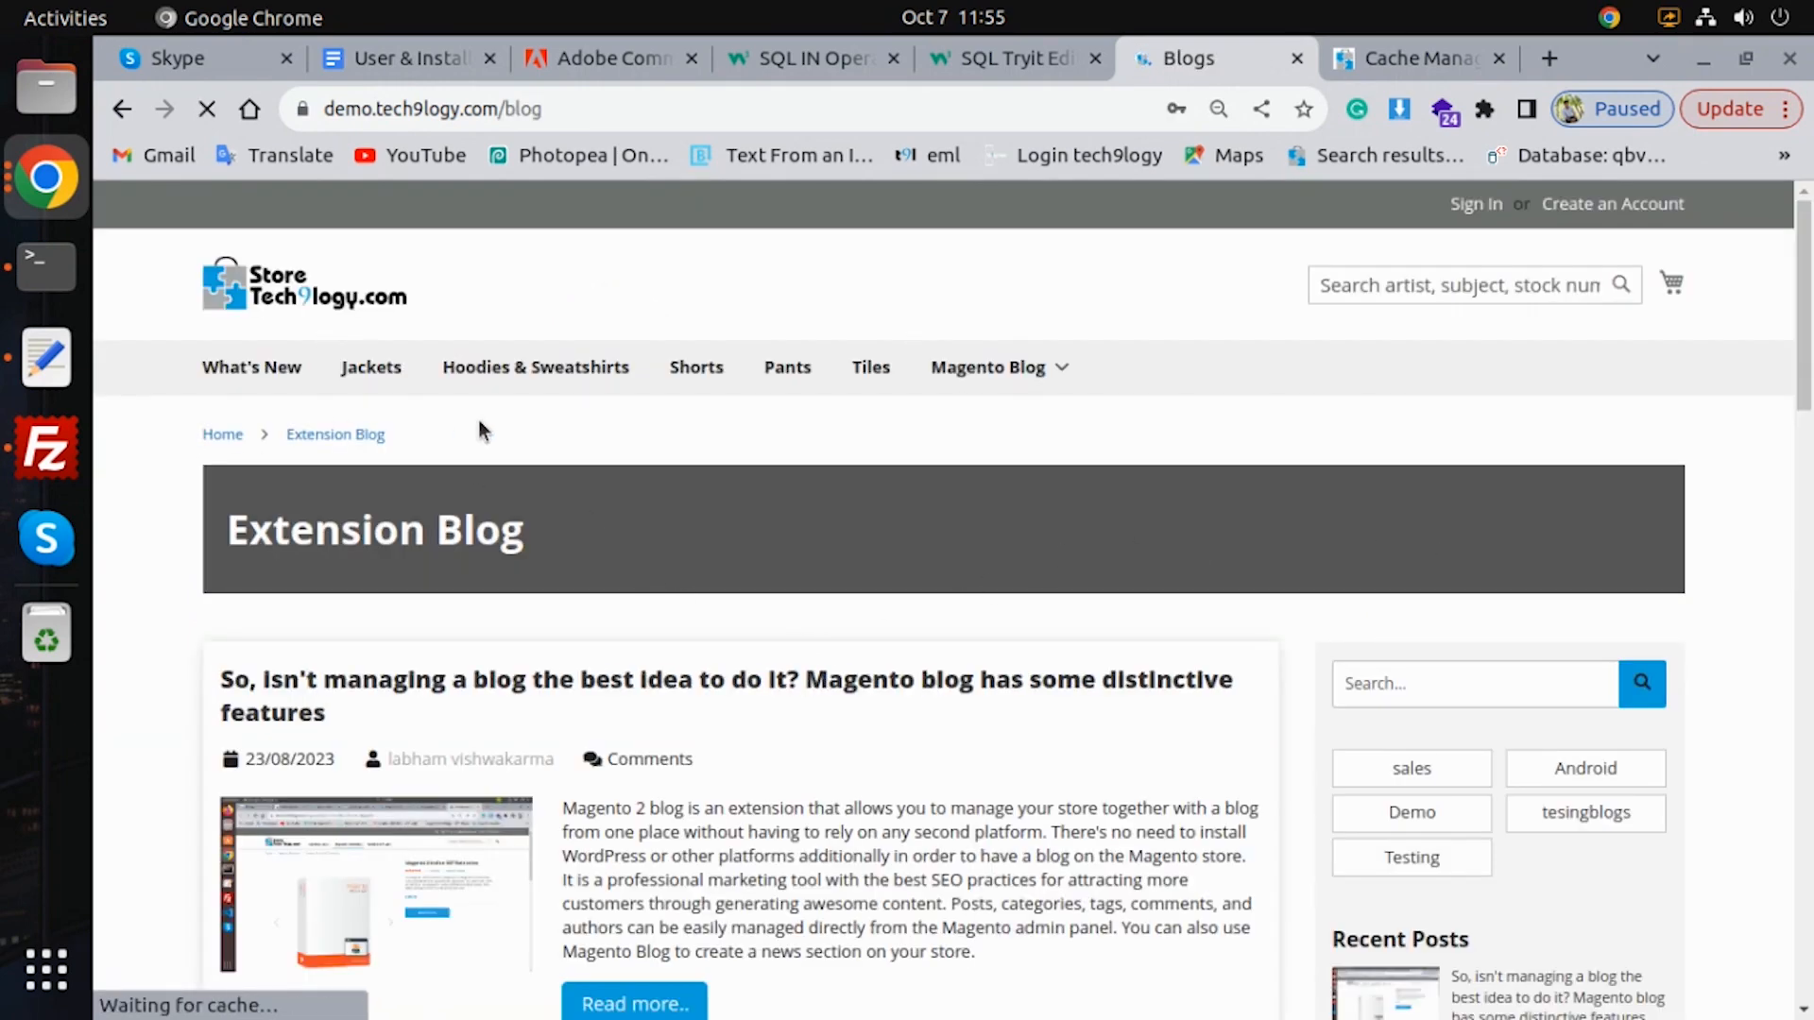
# Step: Review the Extension Blog listing and view the posts in the tesingblogs category
pyautogui.scroll(-3, 938, 400)
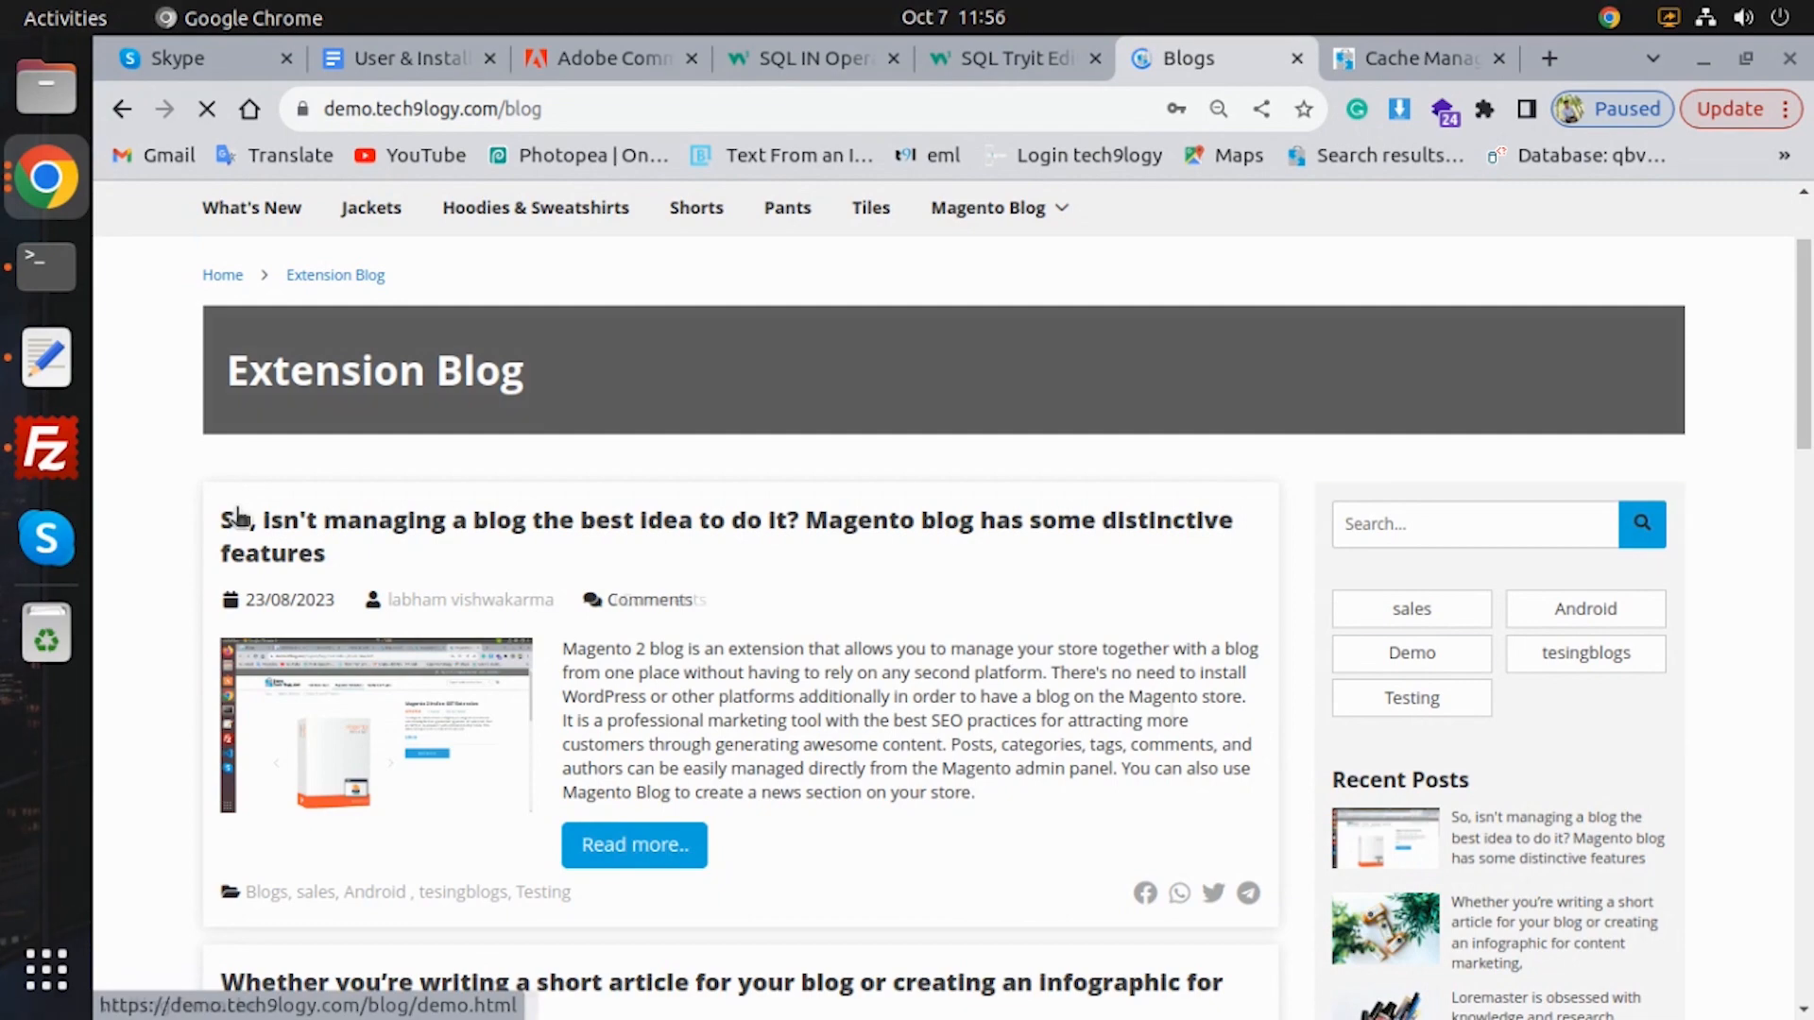
pyautogui.scroll(-10, 781, 699)
pyautogui.scroll(-5, 492, 693)
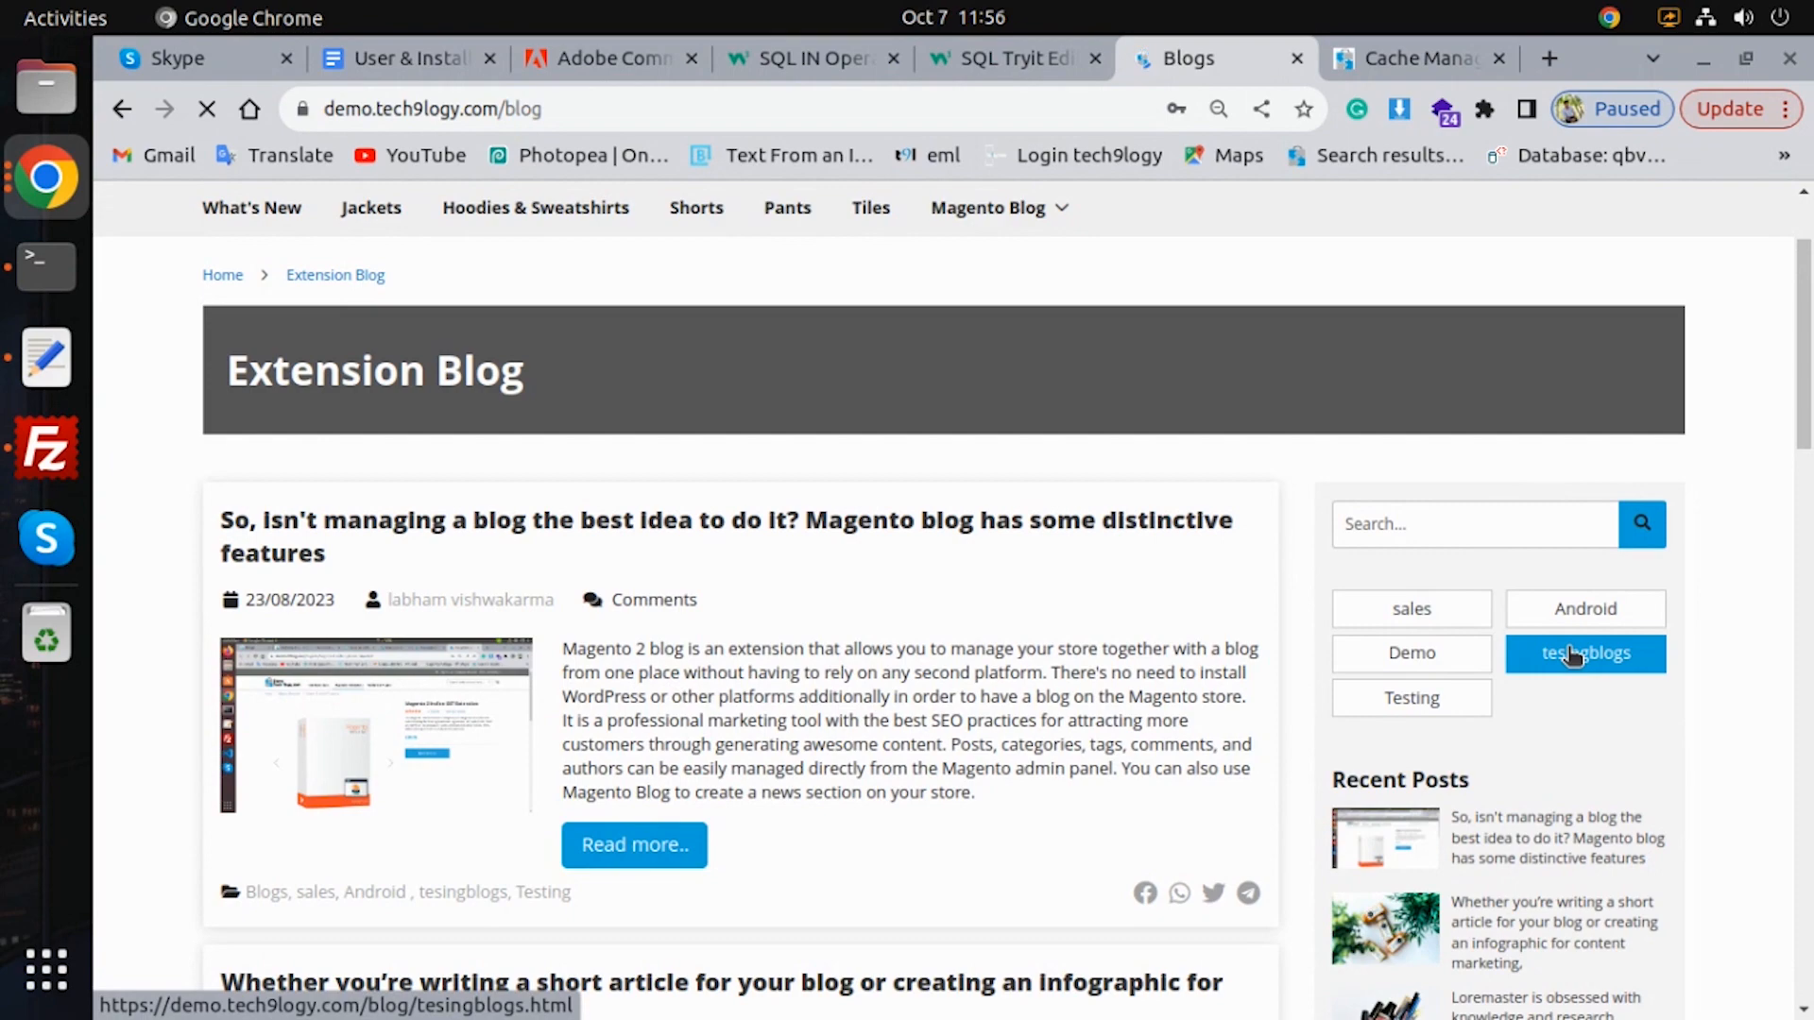
pyautogui.click(1571, 655)
pyautogui.scroll(-5, 1181, 510)
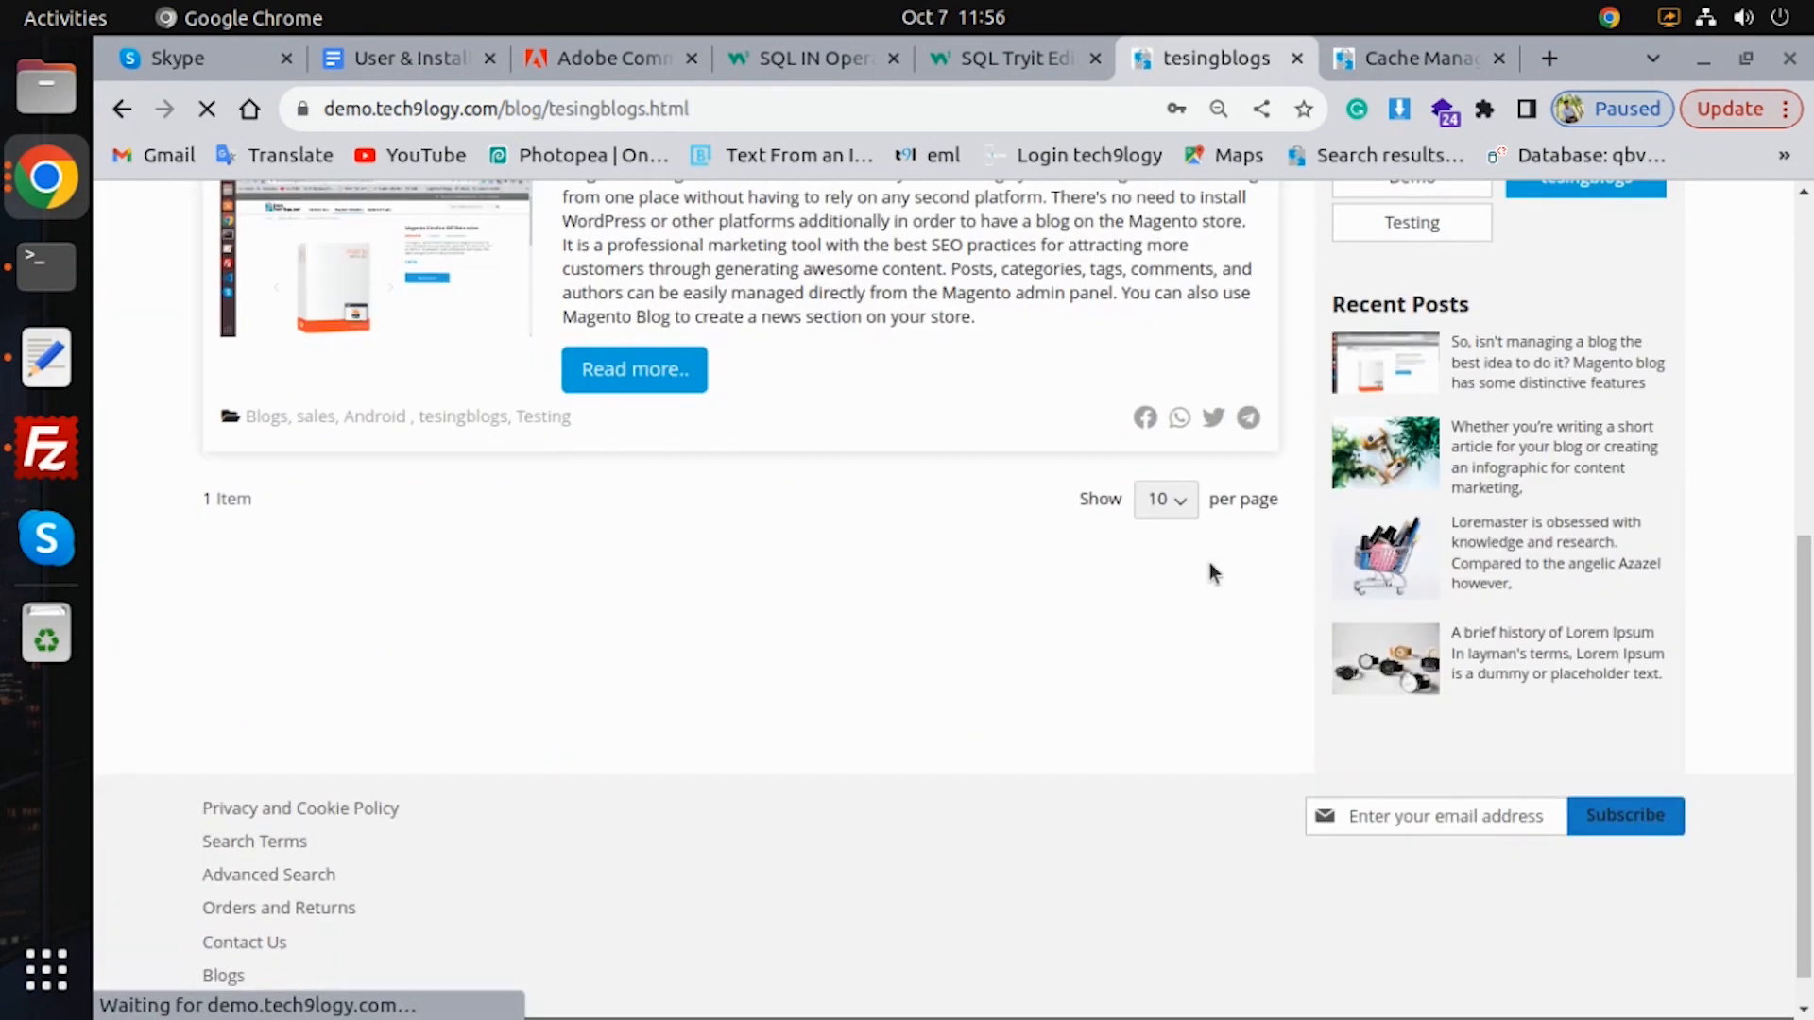
pyautogui.scroll(5, 1608, 424)
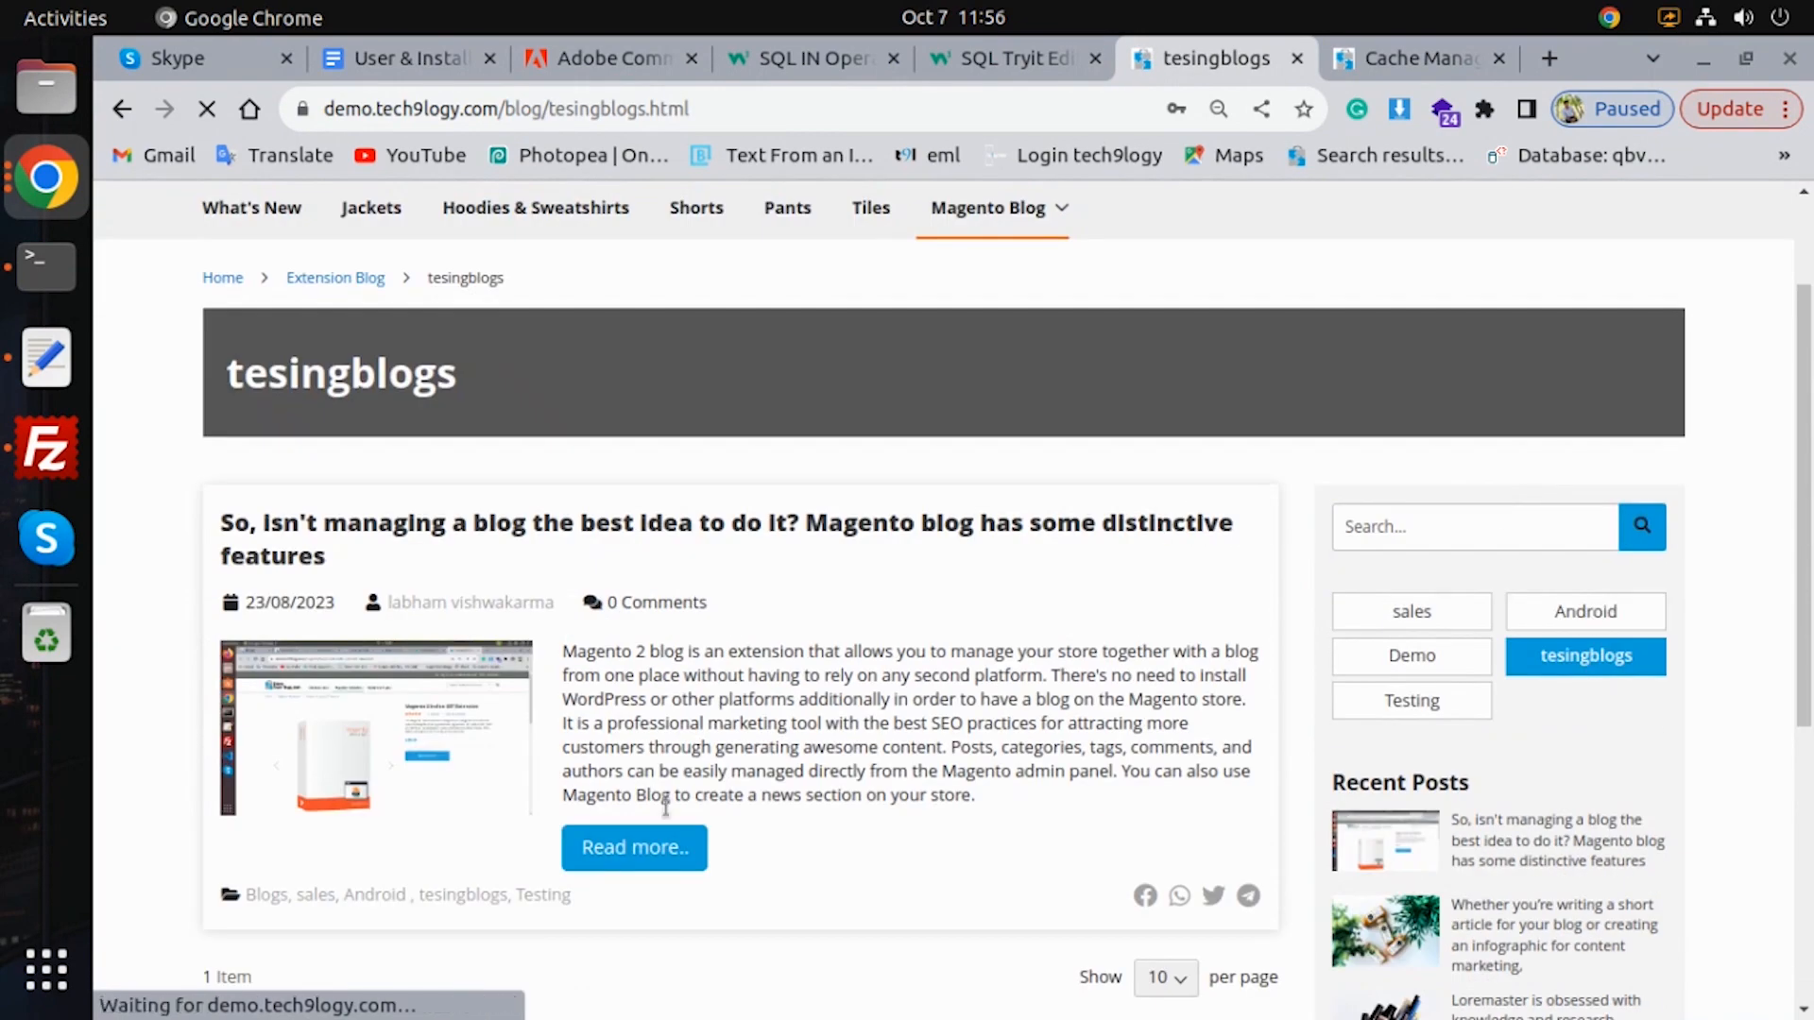
# Step: Open the full blog post from its summary and review its content, related products and comments area
pyautogui.click(643, 848)
pyautogui.scroll(-10, 892, 485)
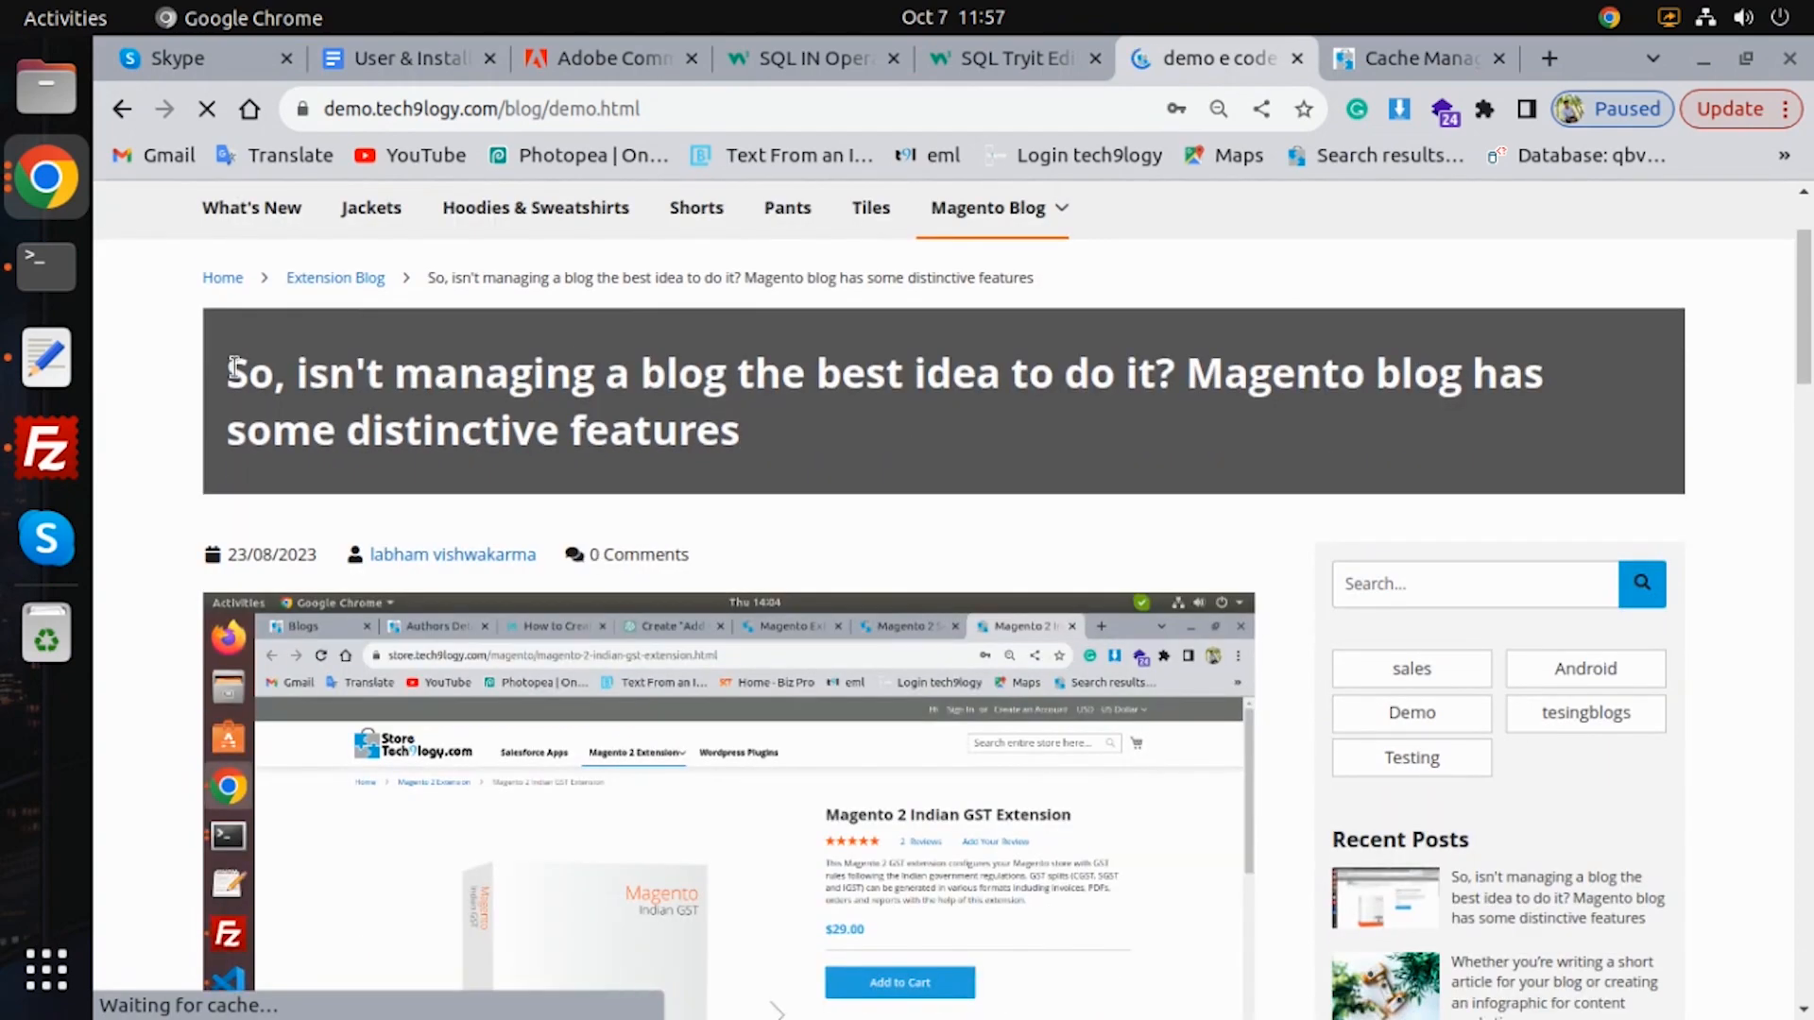
pyautogui.scroll(-15, 948, 442)
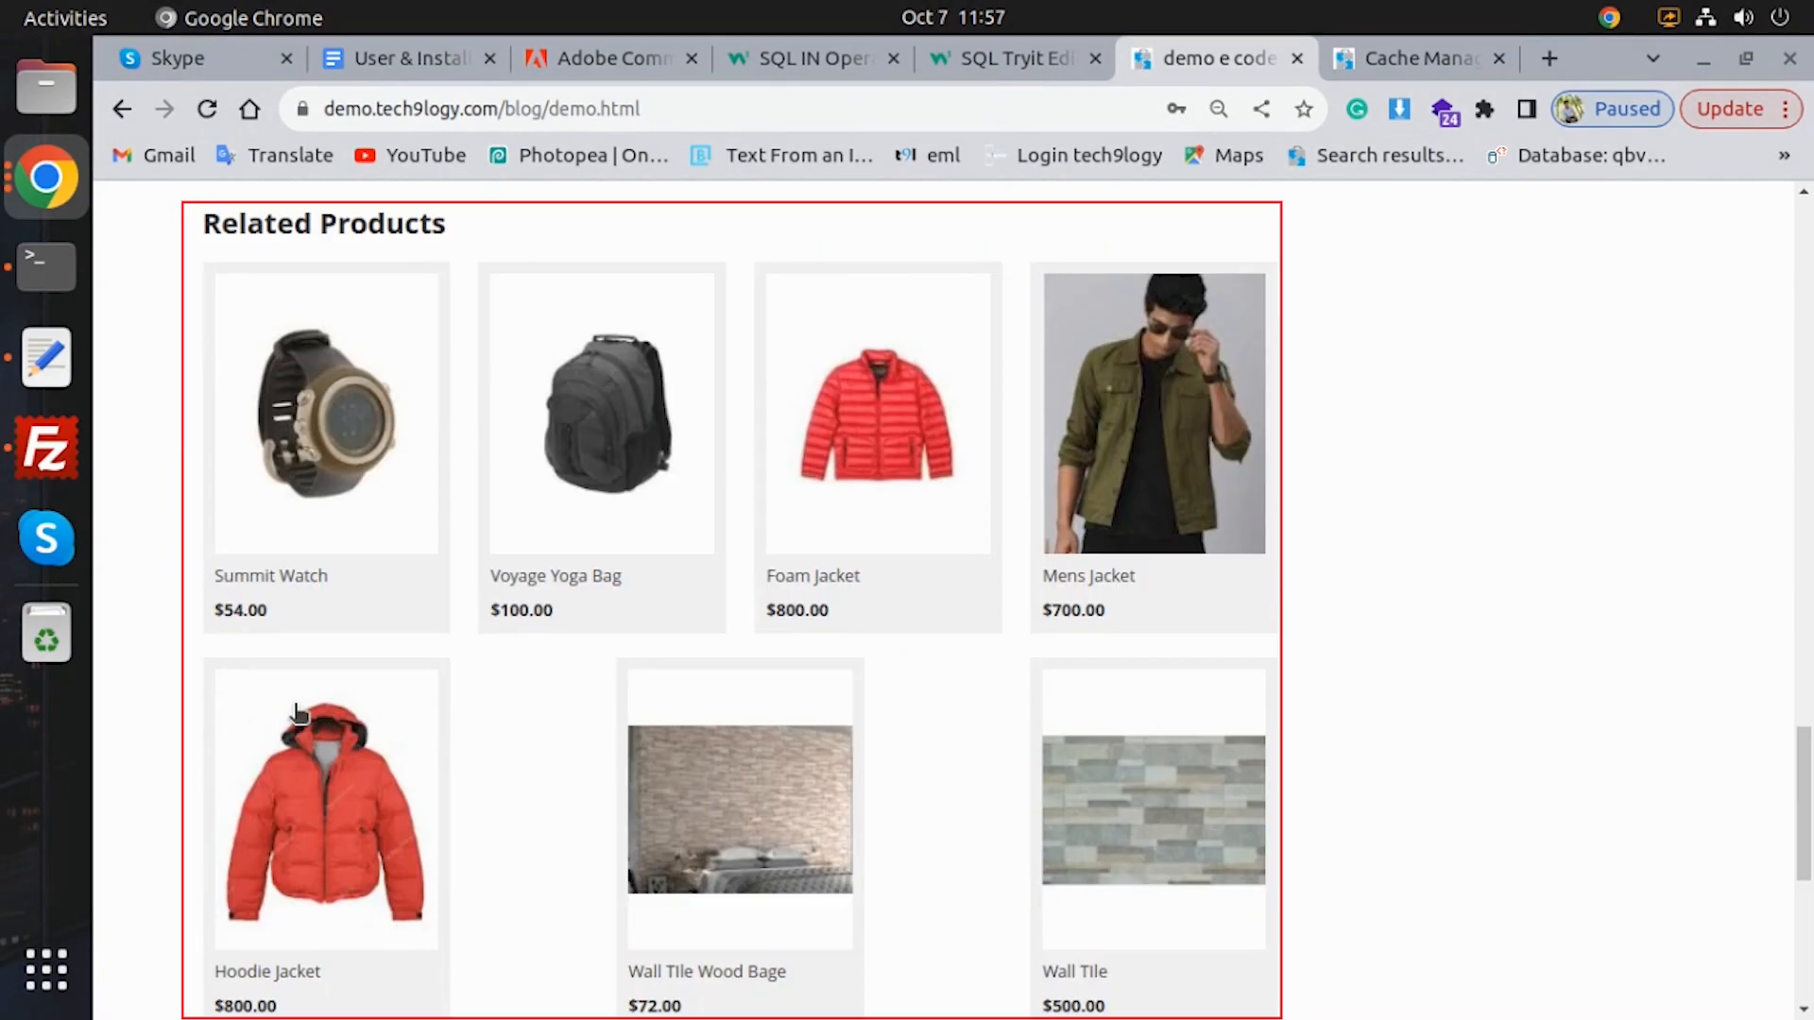
pyautogui.scroll(-7, 297, 714)
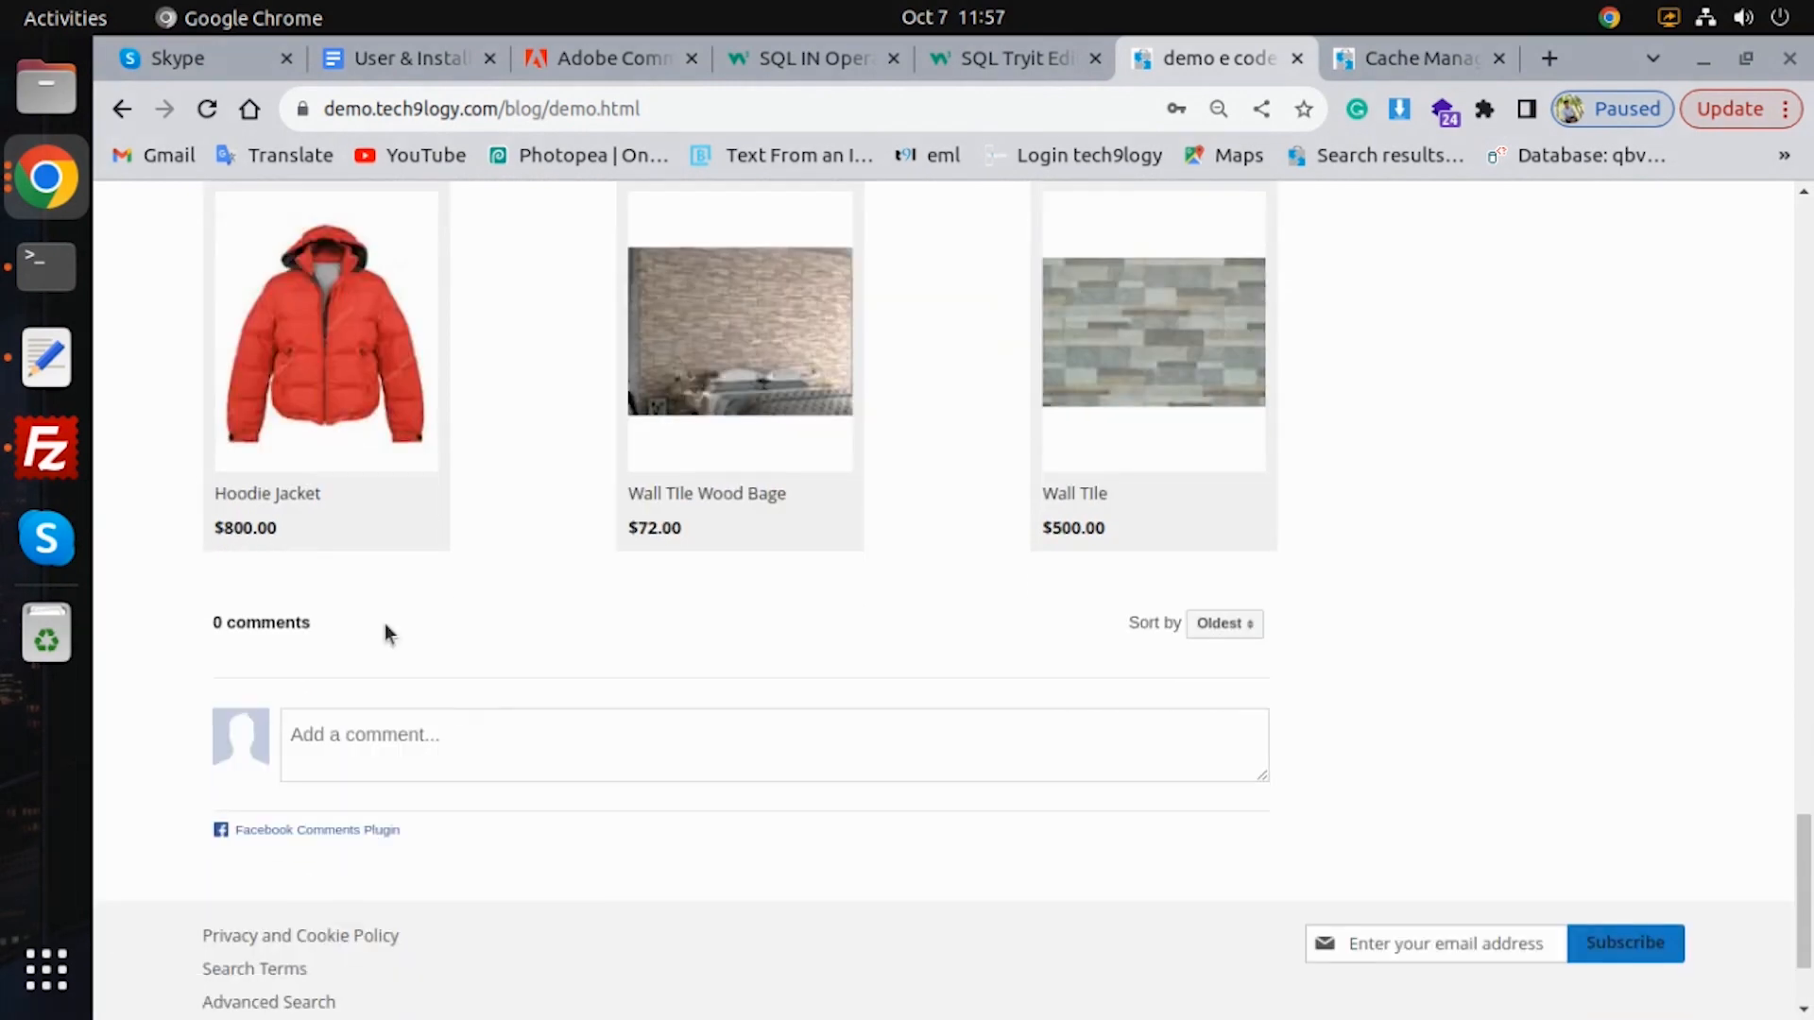
# Step: Enter the comment "tesing" under the post and log in to Facebook to be able to post it
pyautogui.write('tesing')
pyautogui.click(1181, 655)
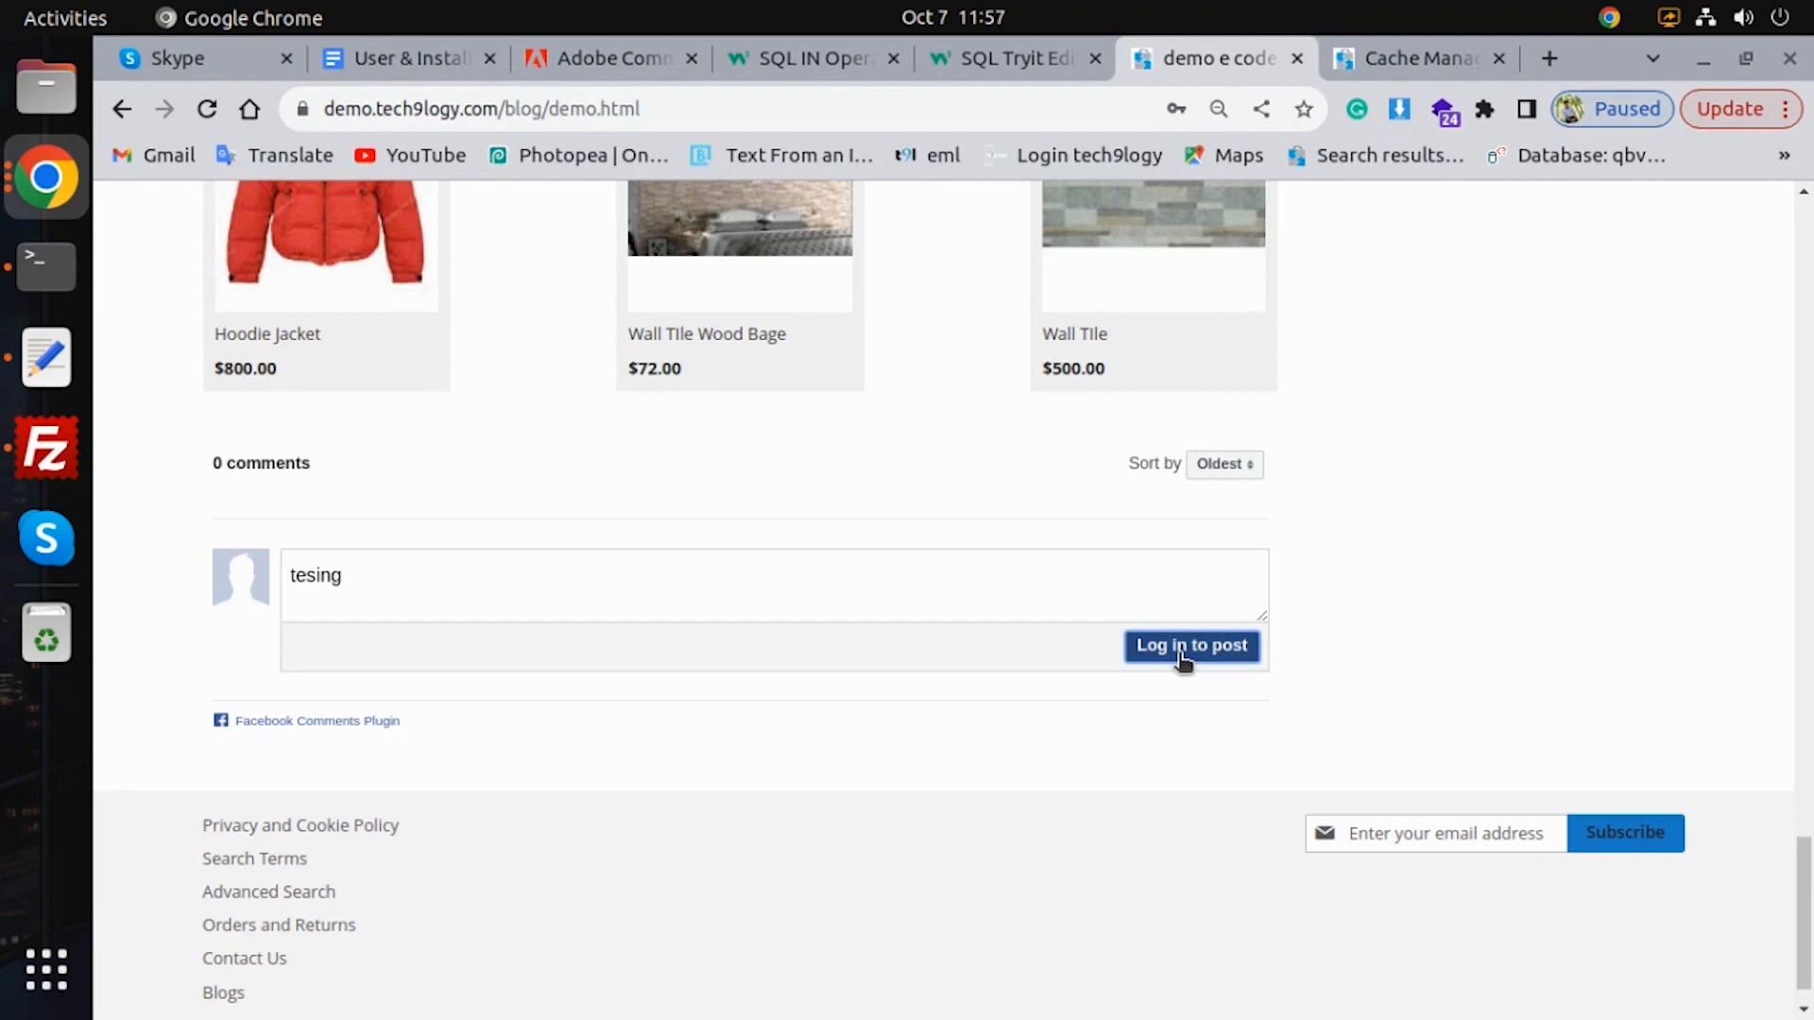
pyautogui.click(868, 554)
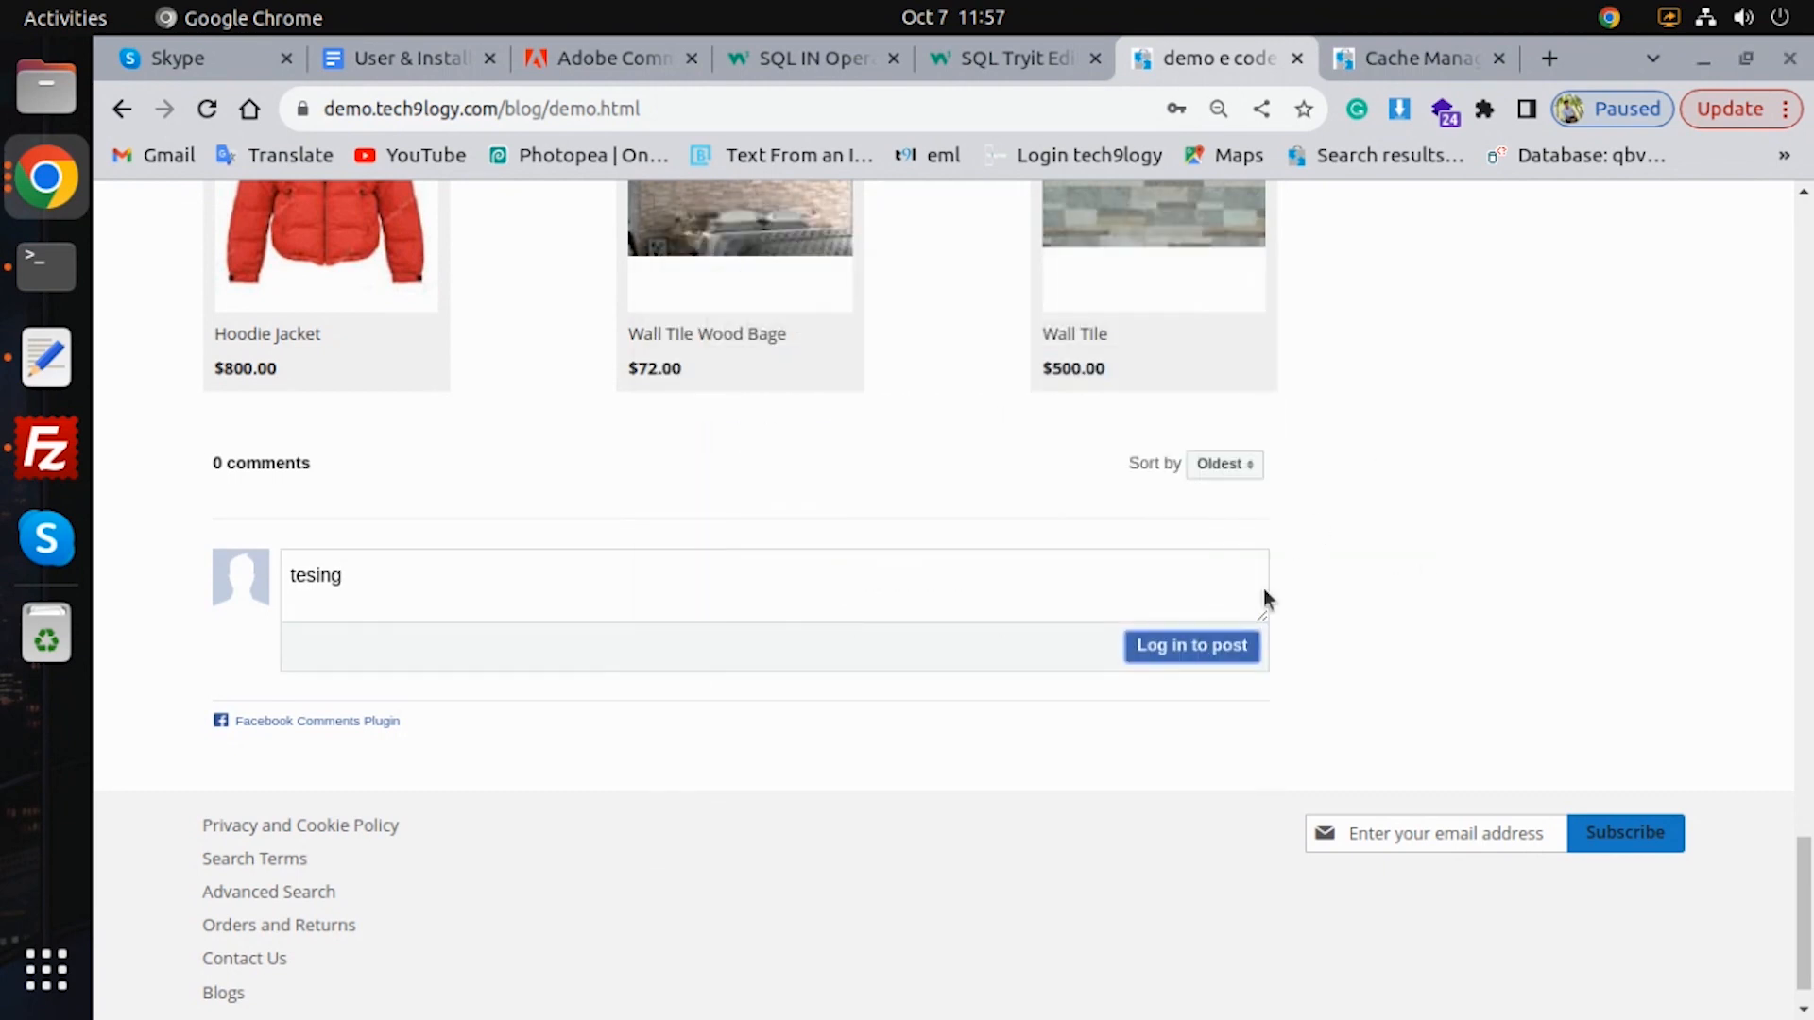
# Step: Write the comment "testing" under the blog post and post it
pyautogui.click(370, 599)
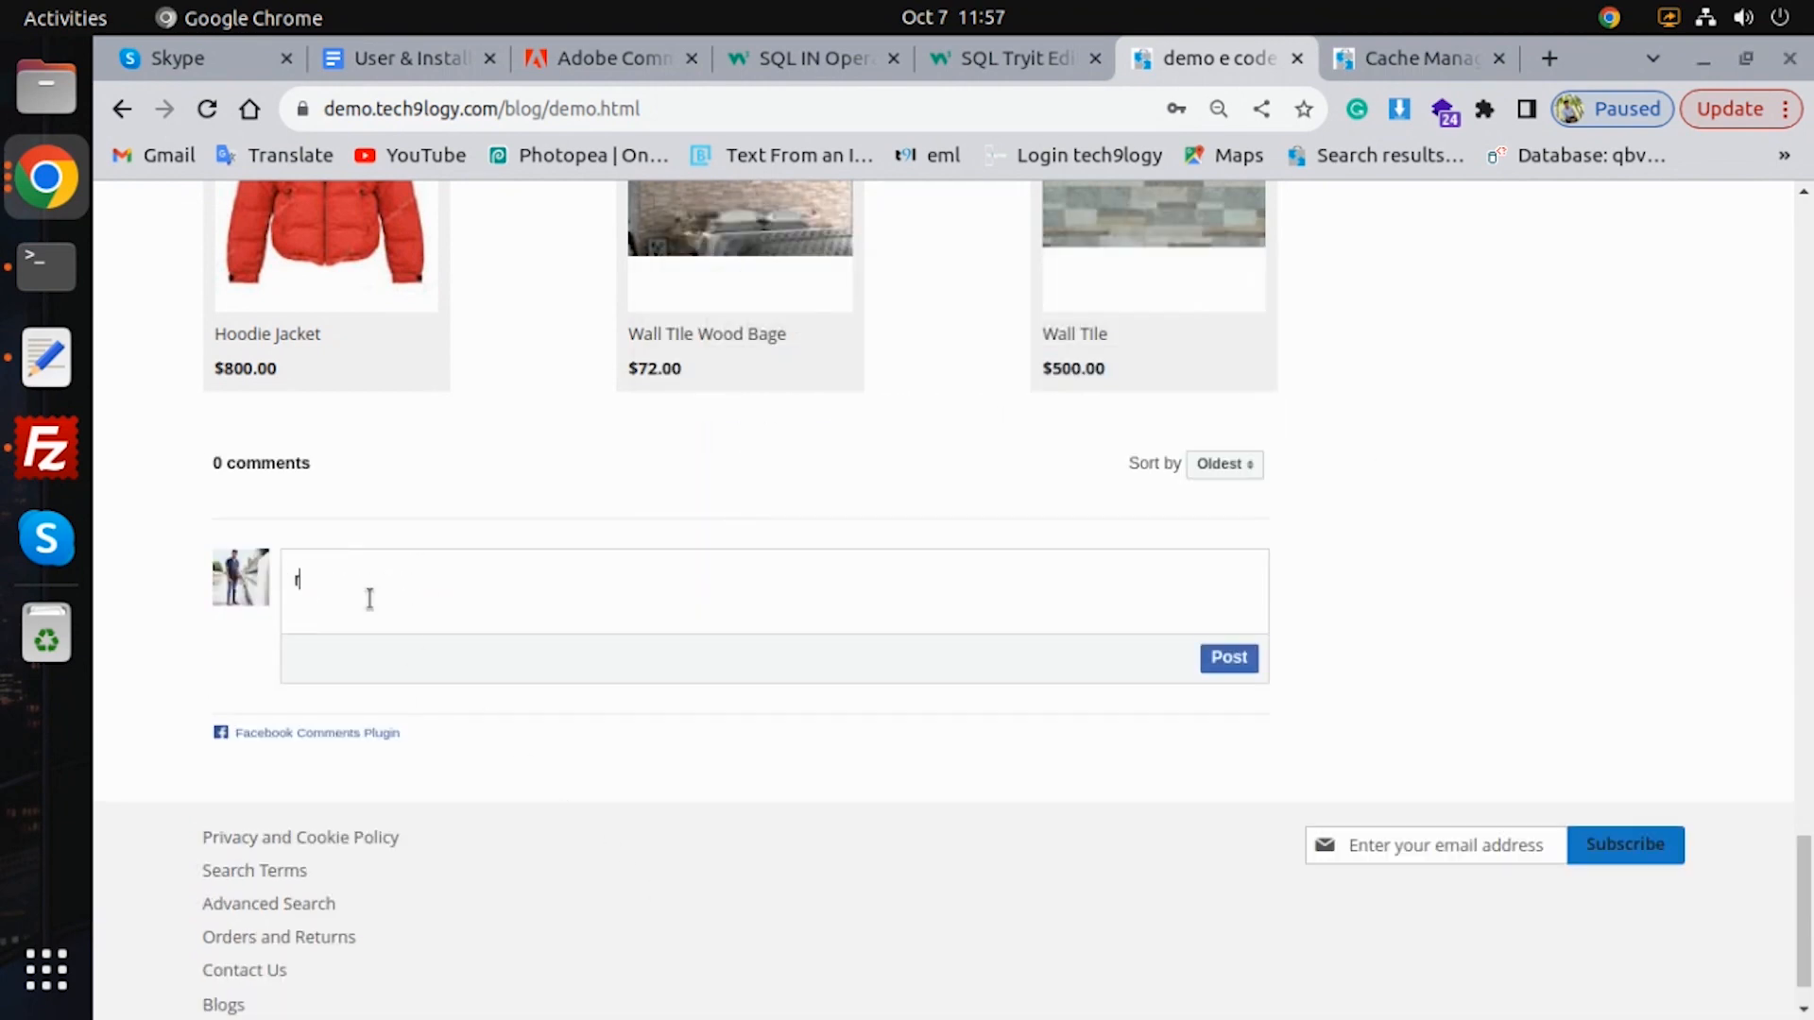
pyautogui.write('testing')
pyautogui.click(1229, 658)
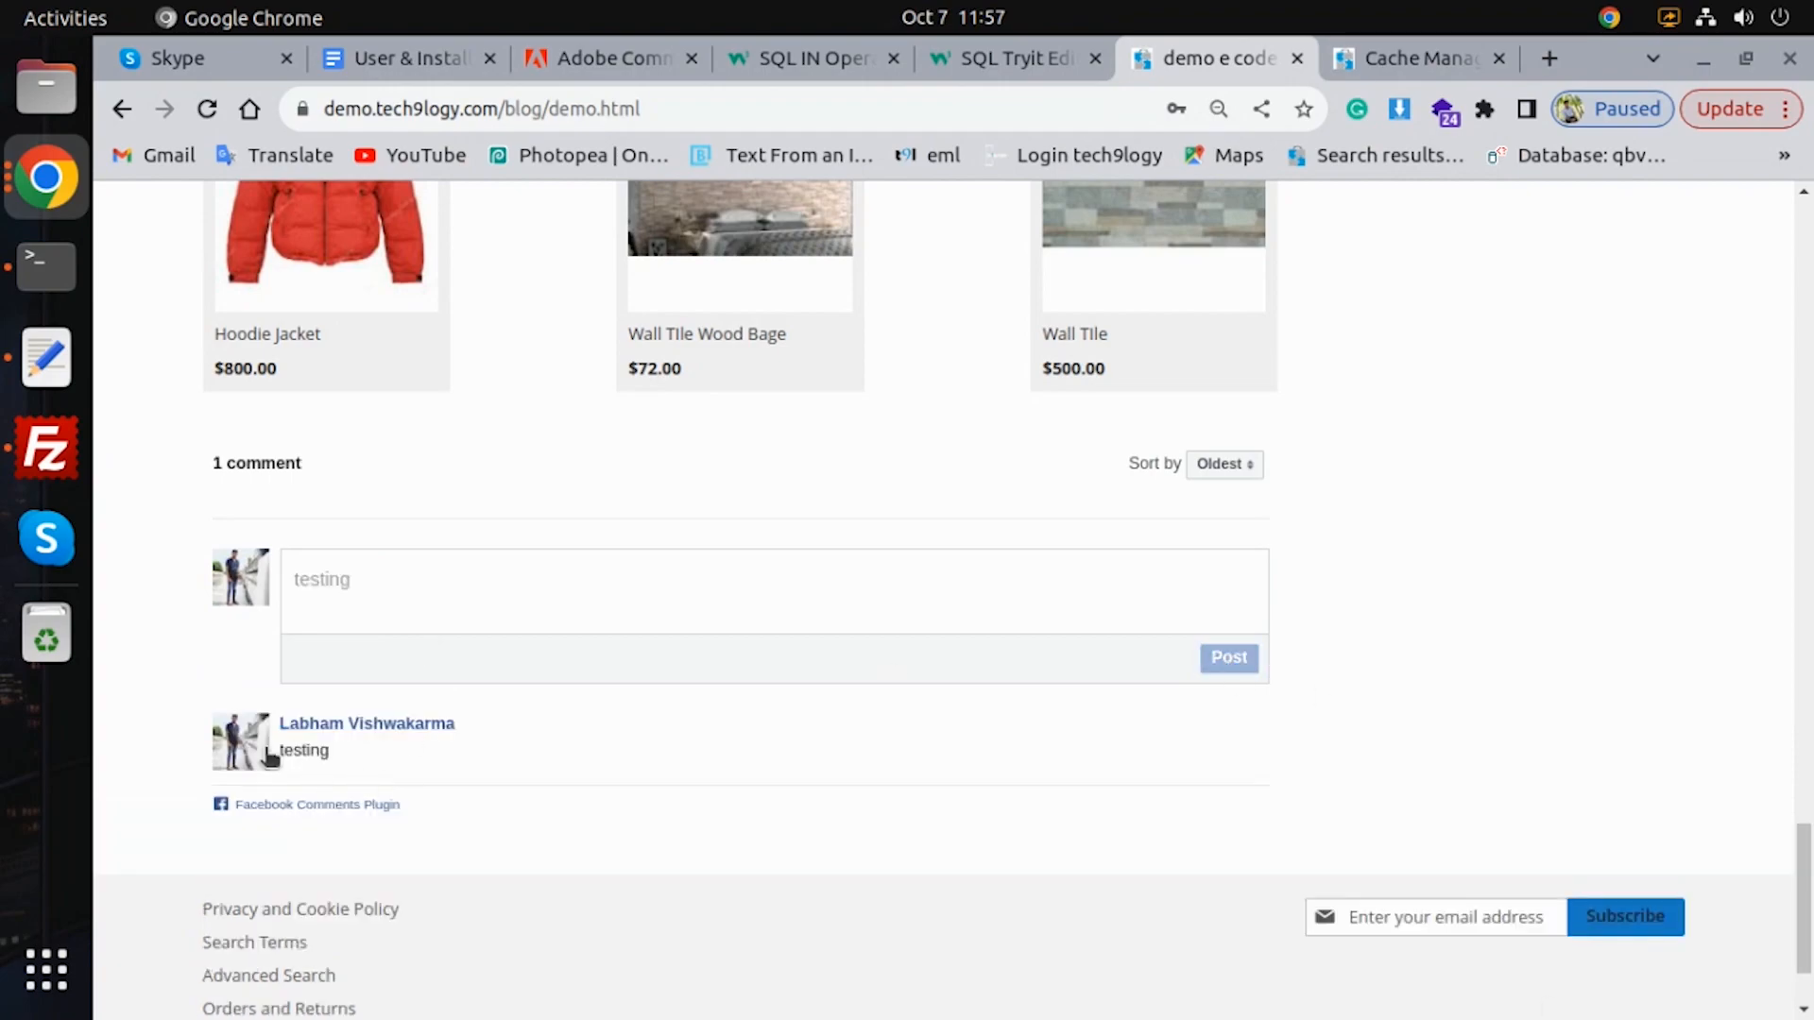